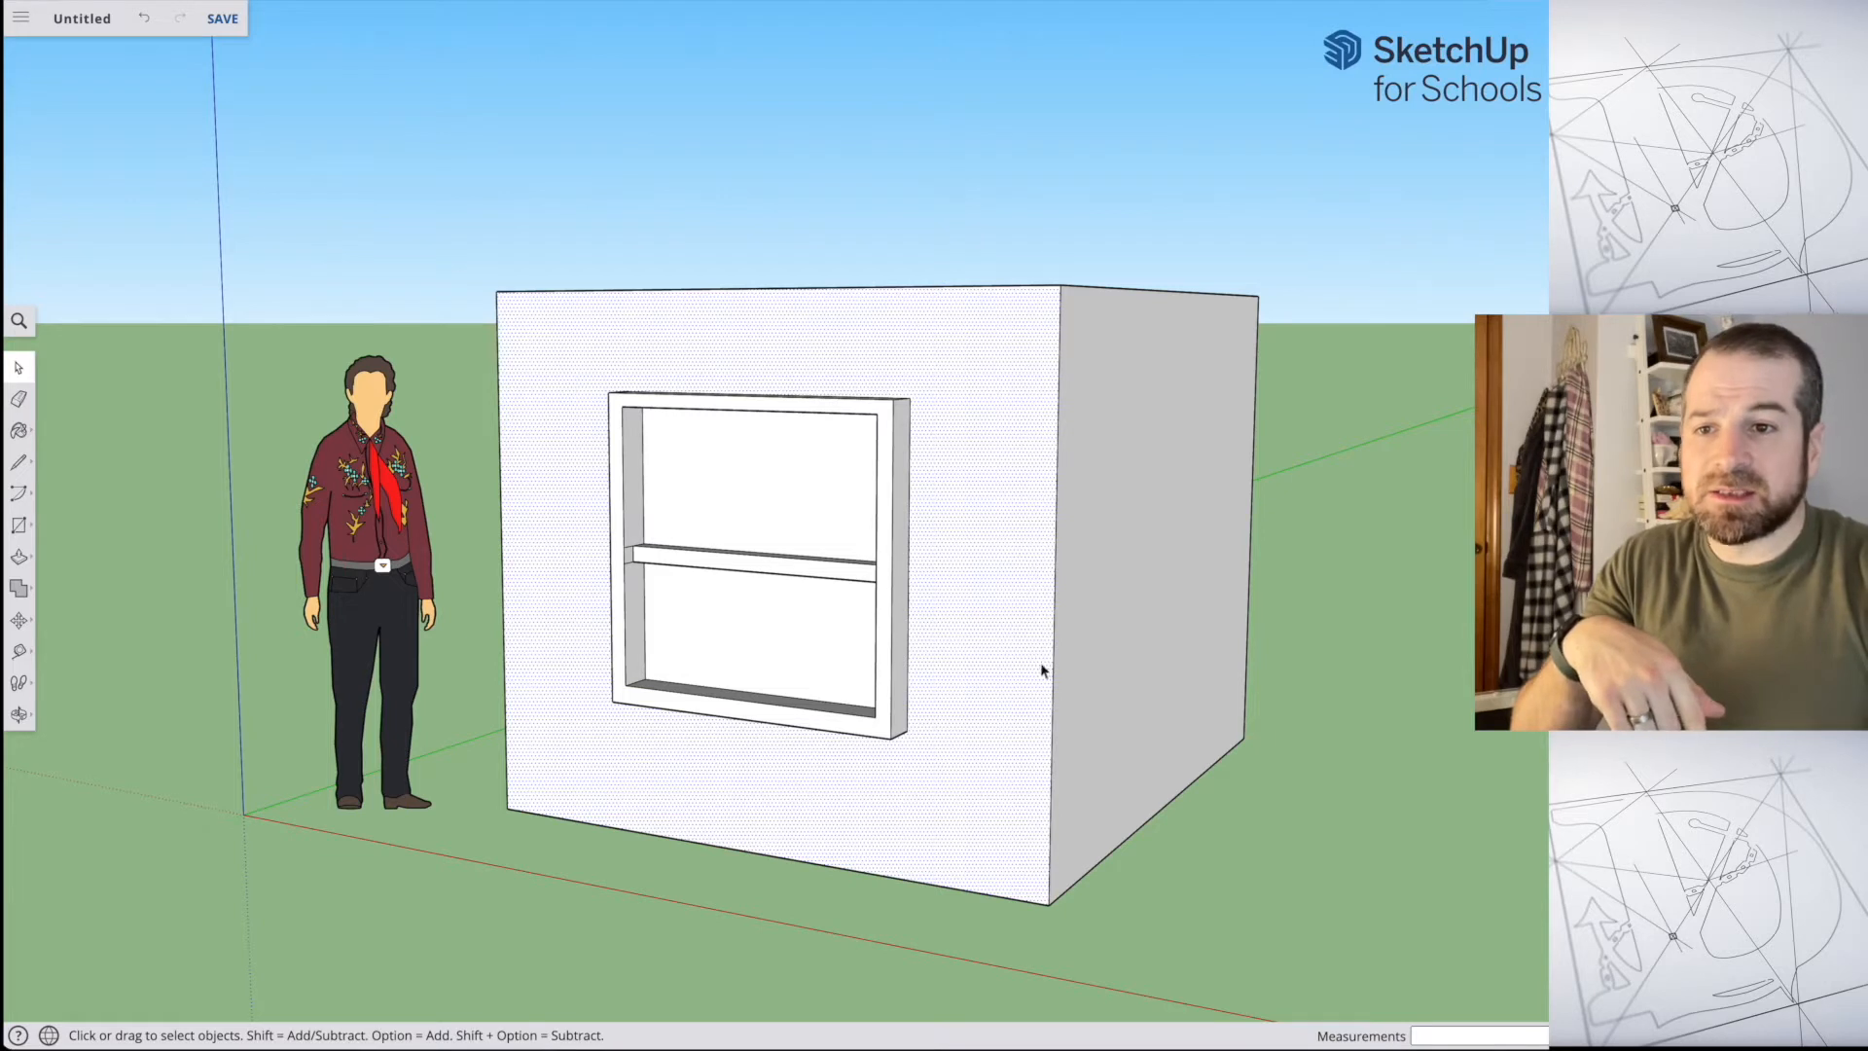
Step: Select single edges and faces of the box one after another, ending with the front face around the window
{"action": "left_click", "coordinate": [1054, 635]}
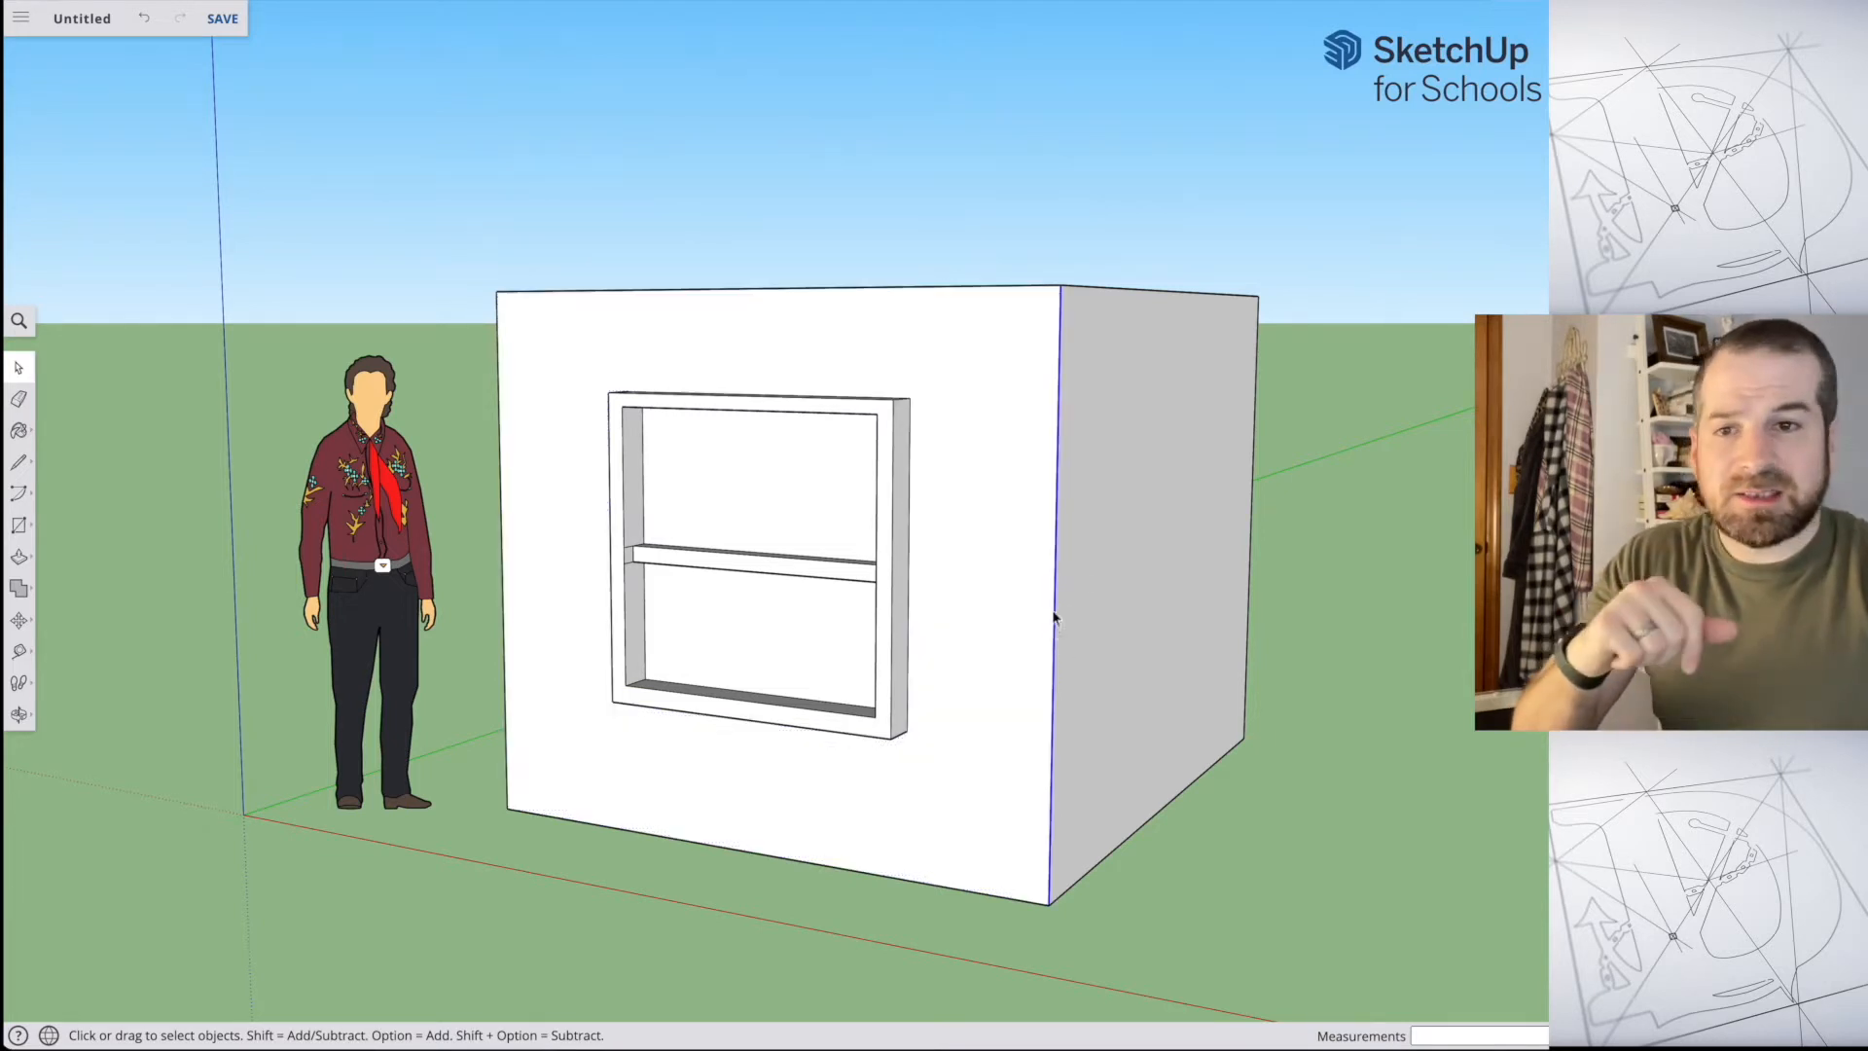
{"action": "left_click", "coordinate": [1113, 559]}
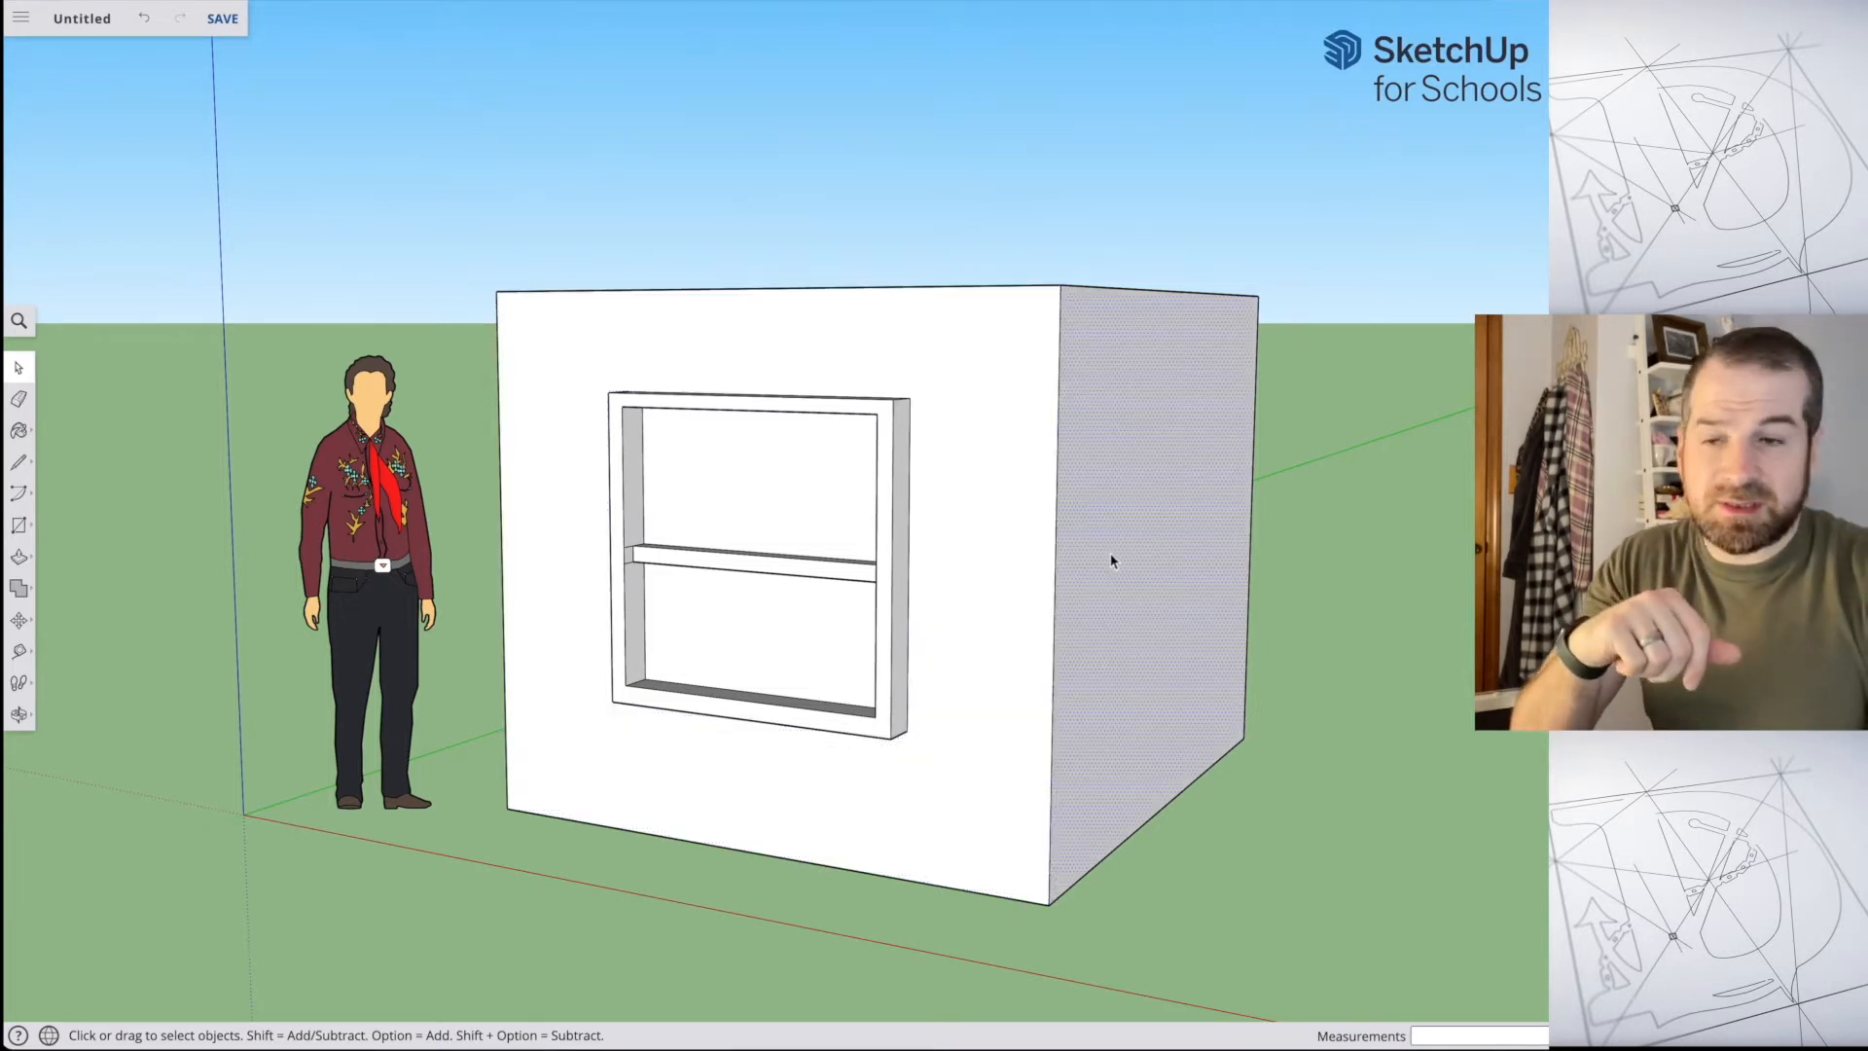
{"action": "left_click", "coordinate": [878, 290]}
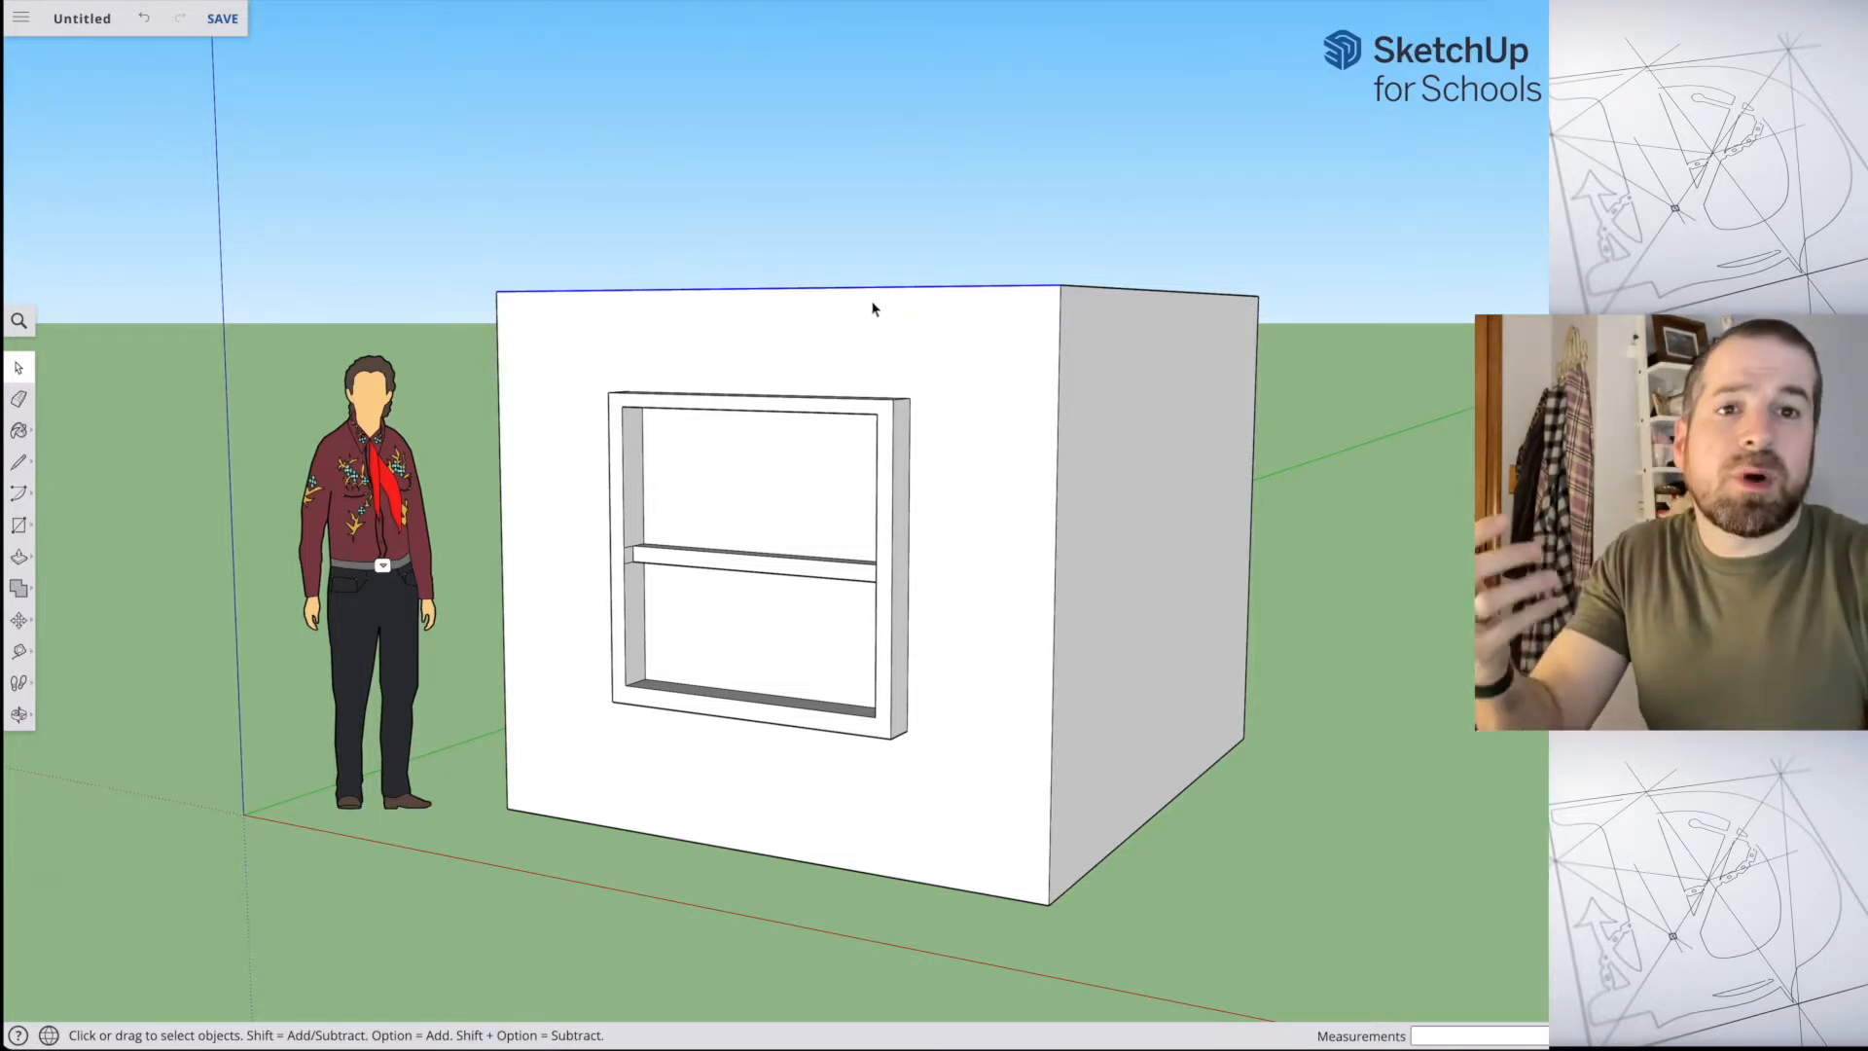
{"action": "left_click", "coordinate": [895, 389]}
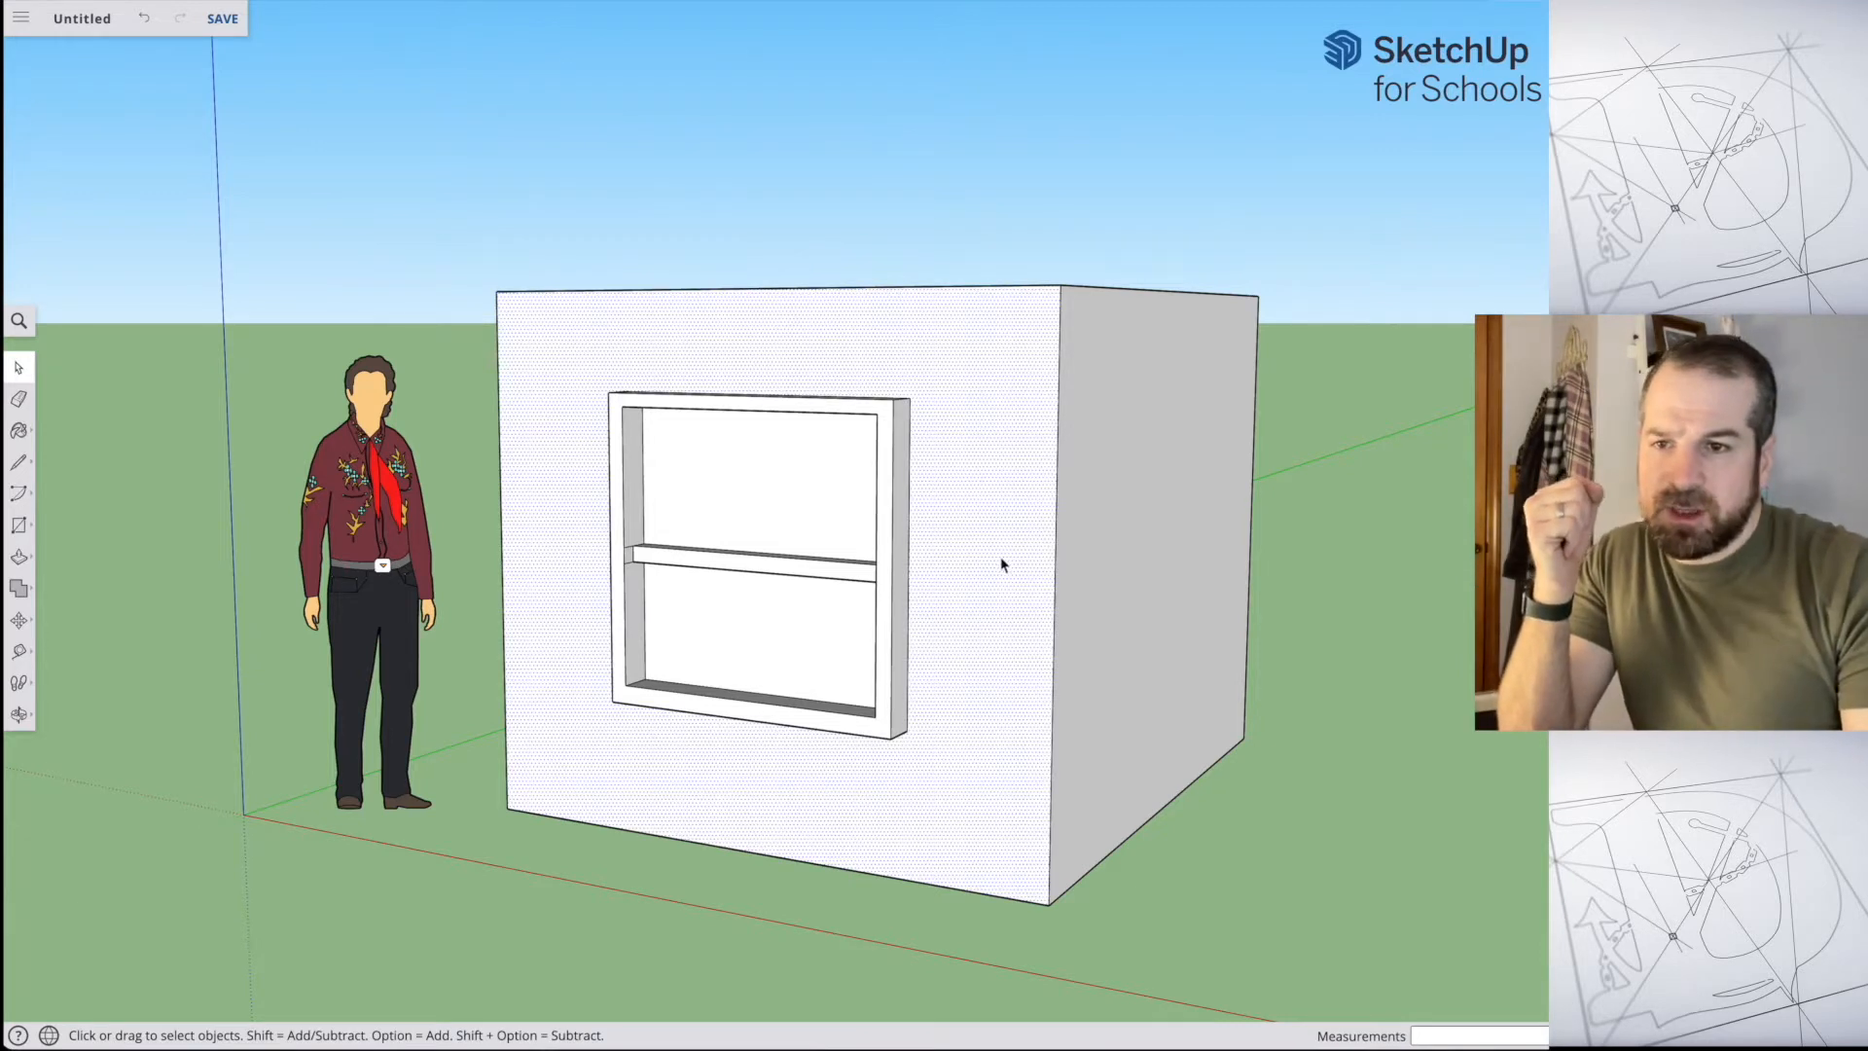
{"action": "left_click", "coordinate": [994, 288]}
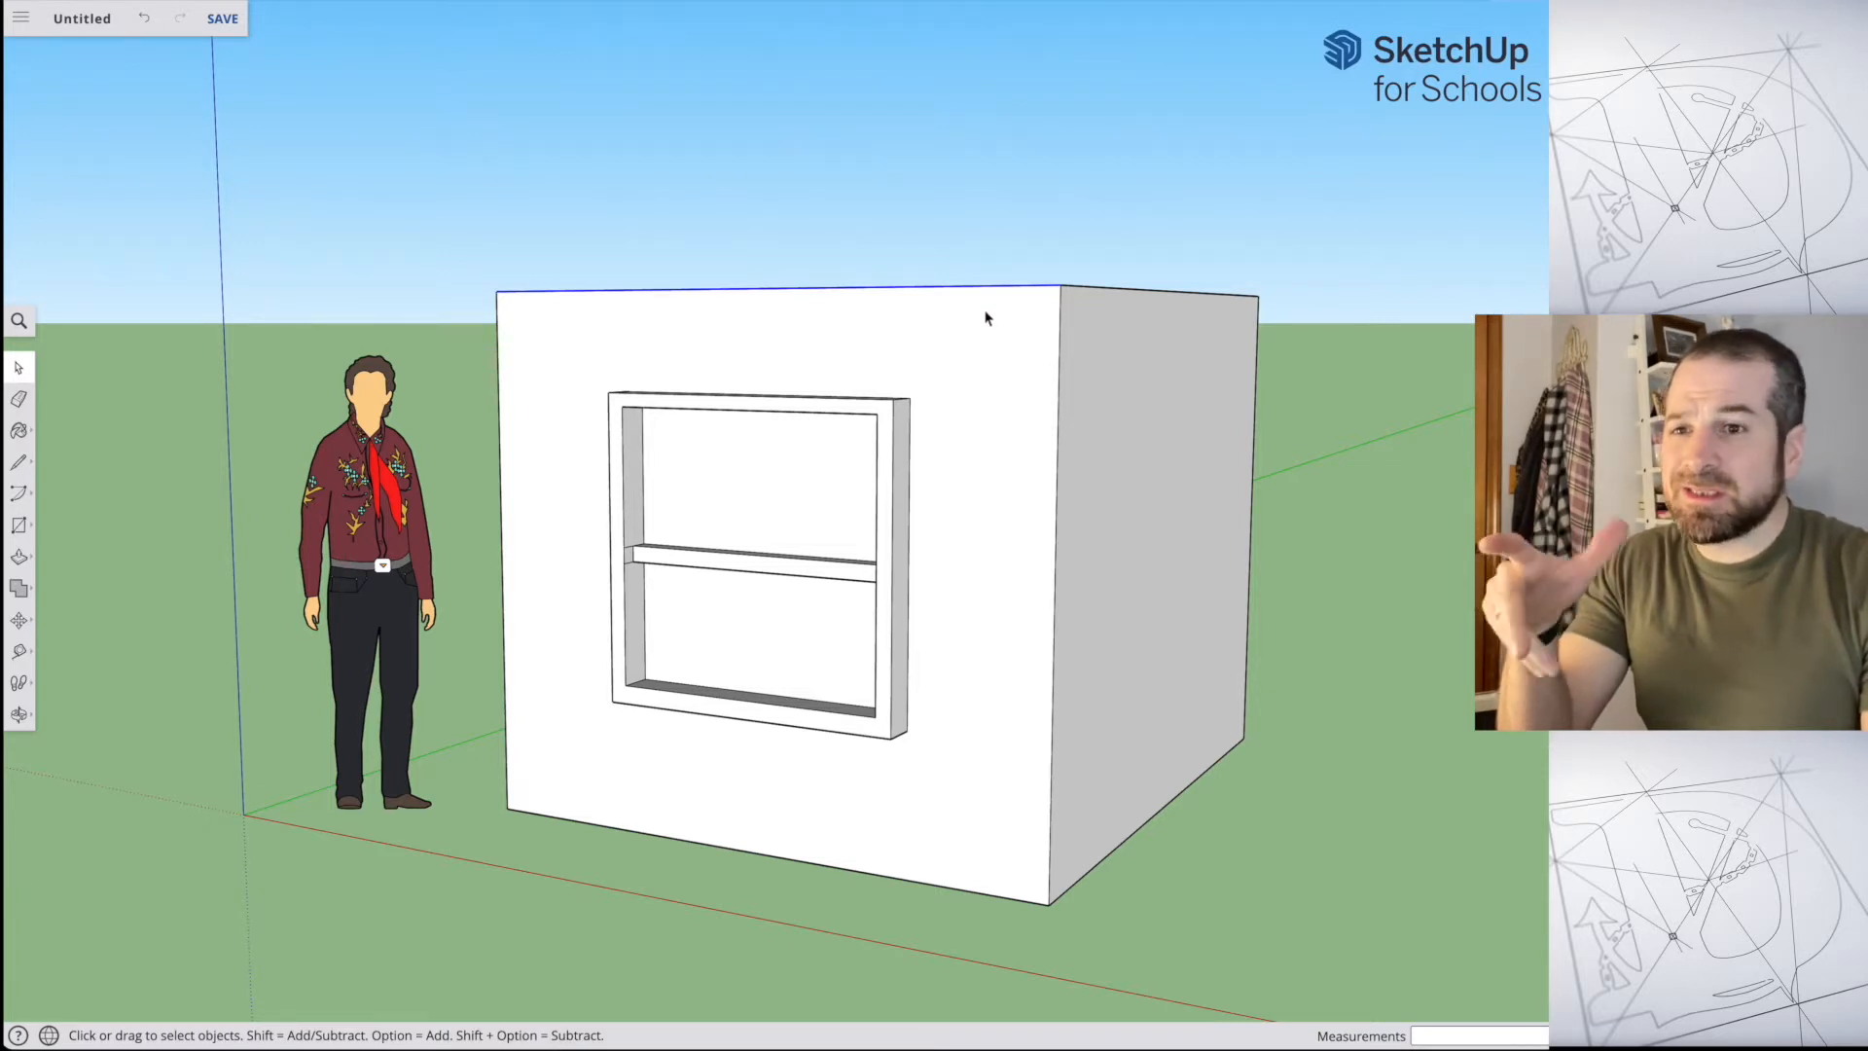
{"action": "left_click", "coordinate": [971, 346]}
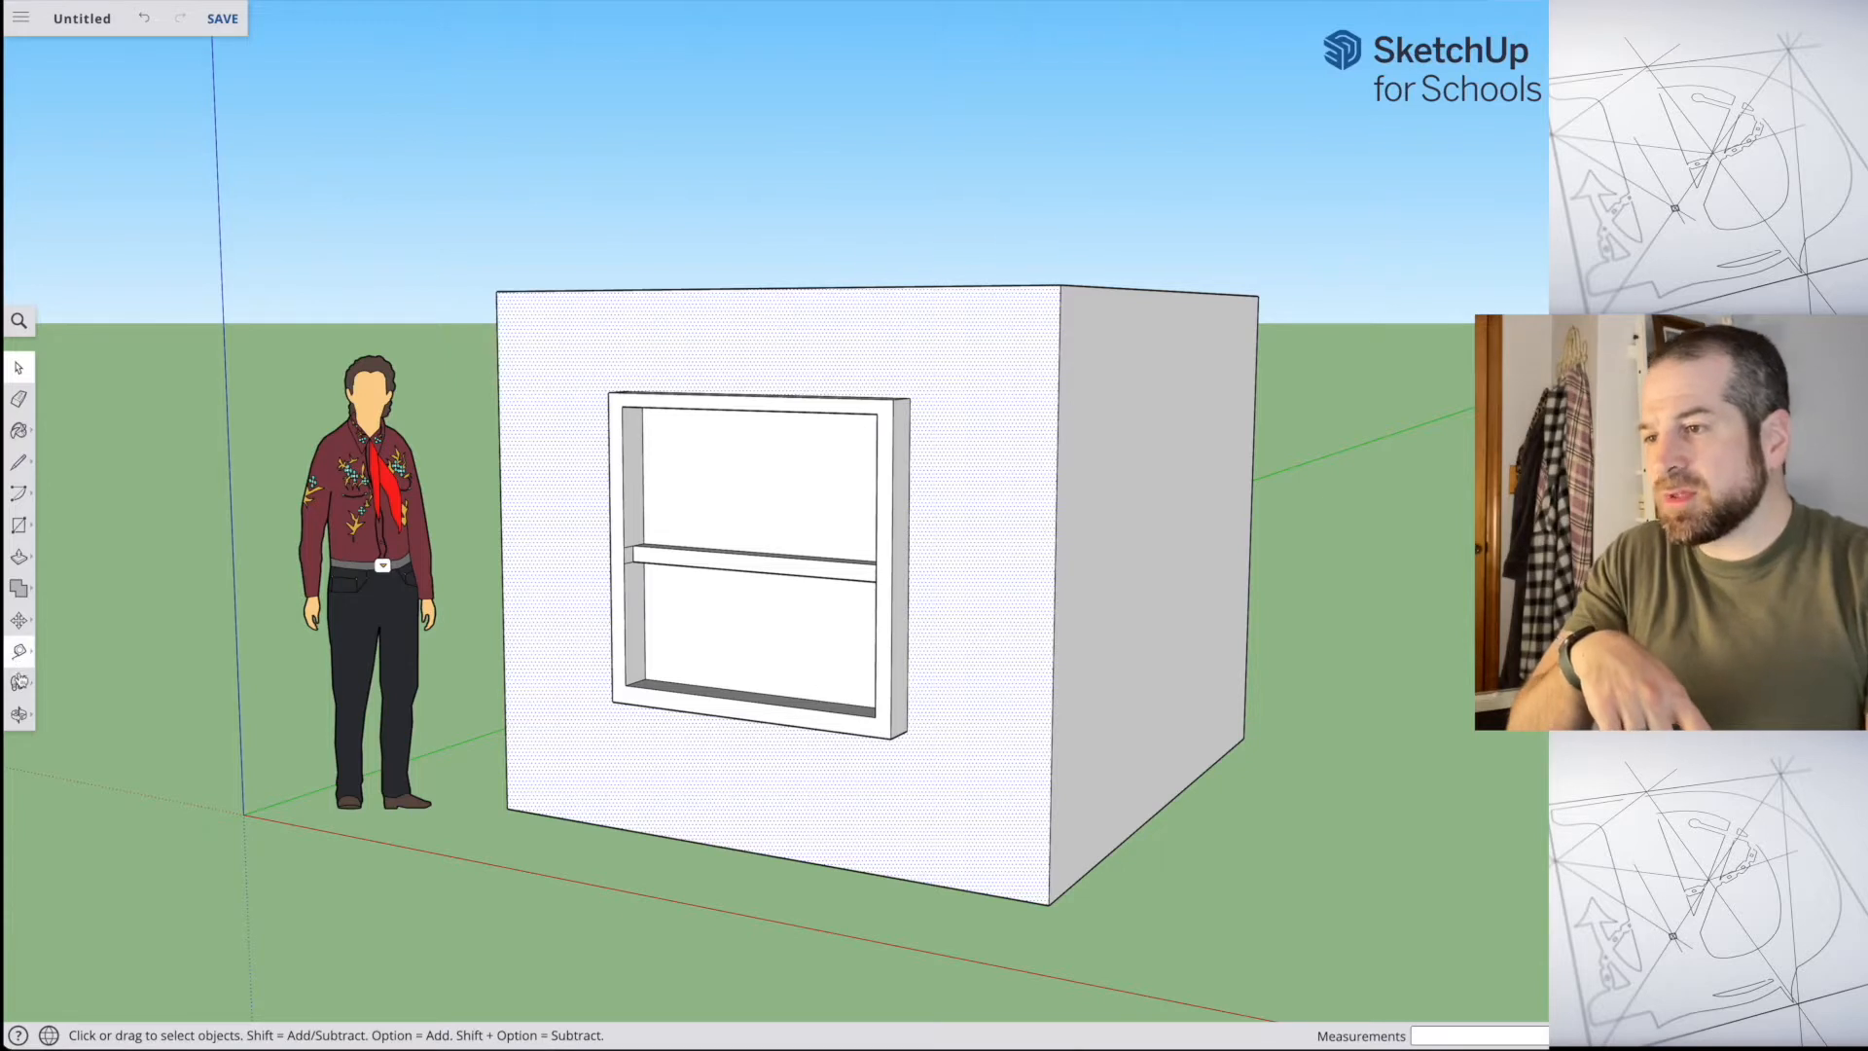
{"action": "left_click", "coordinate": [30, 630]}
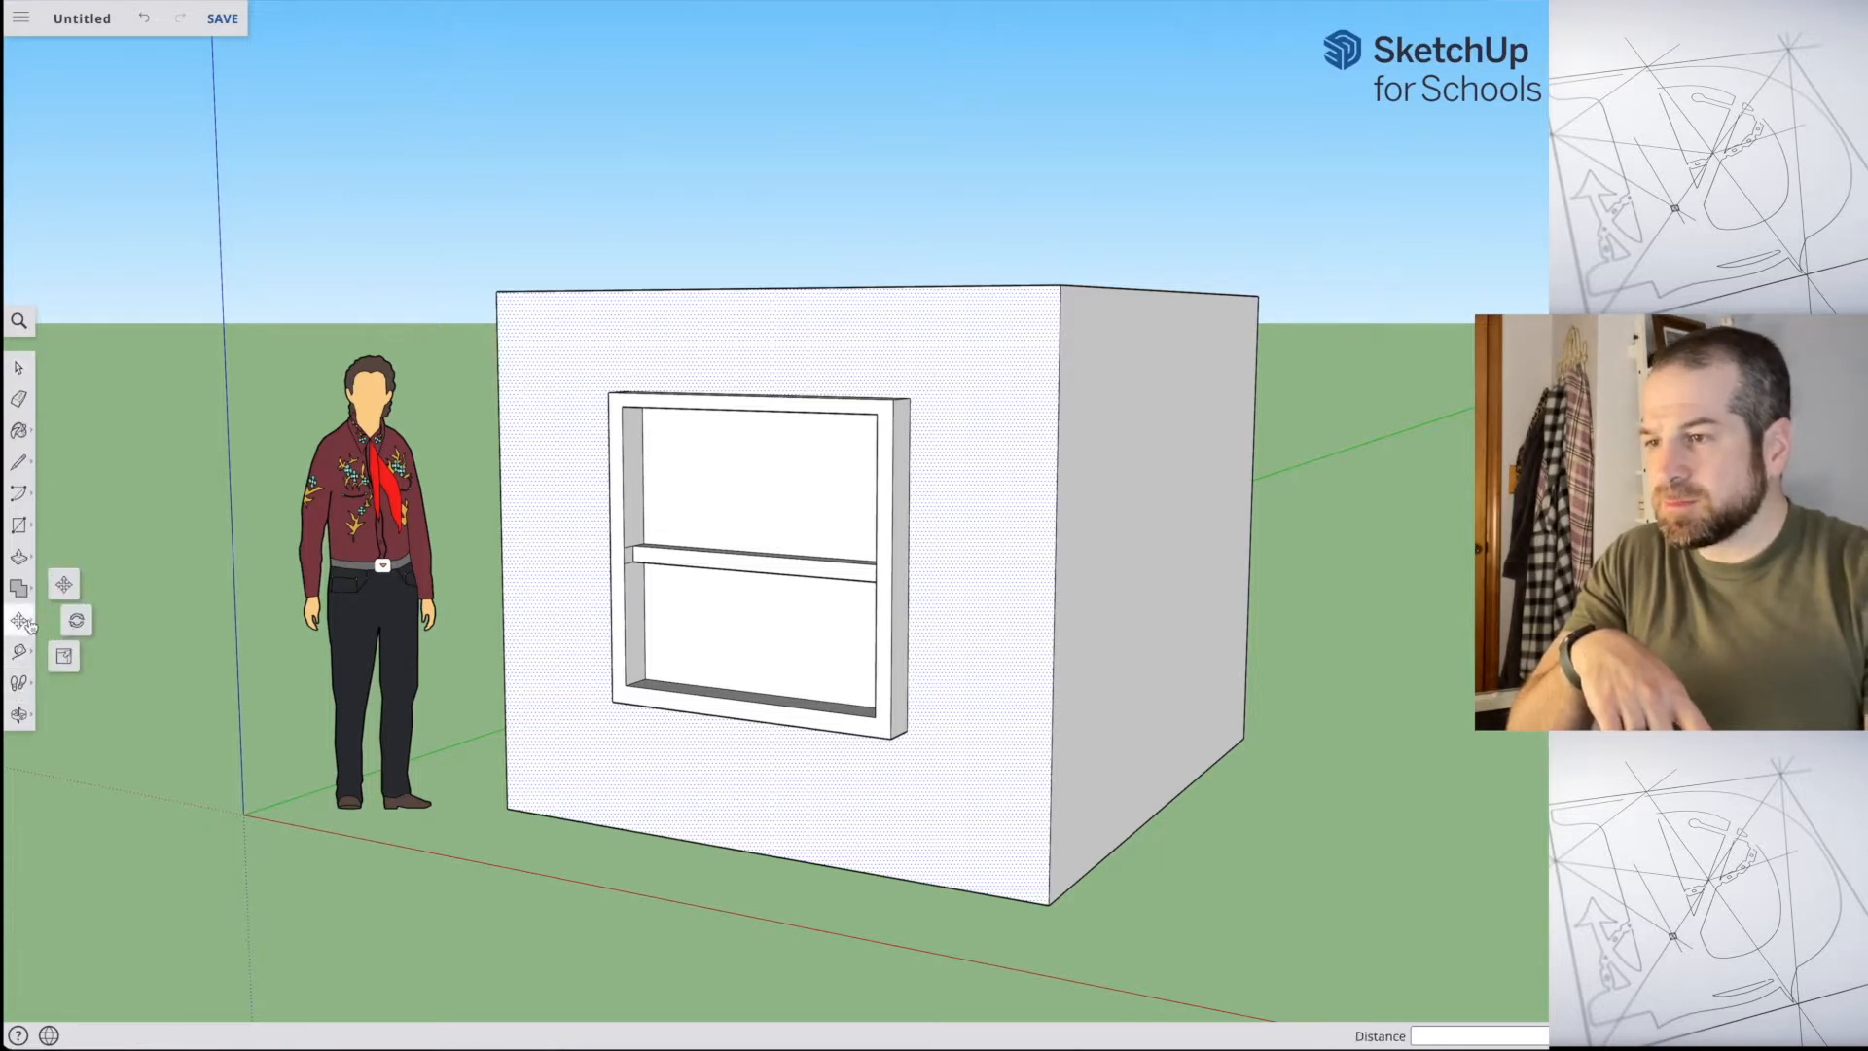
{"action": "left_click", "coordinate": [73, 622]}
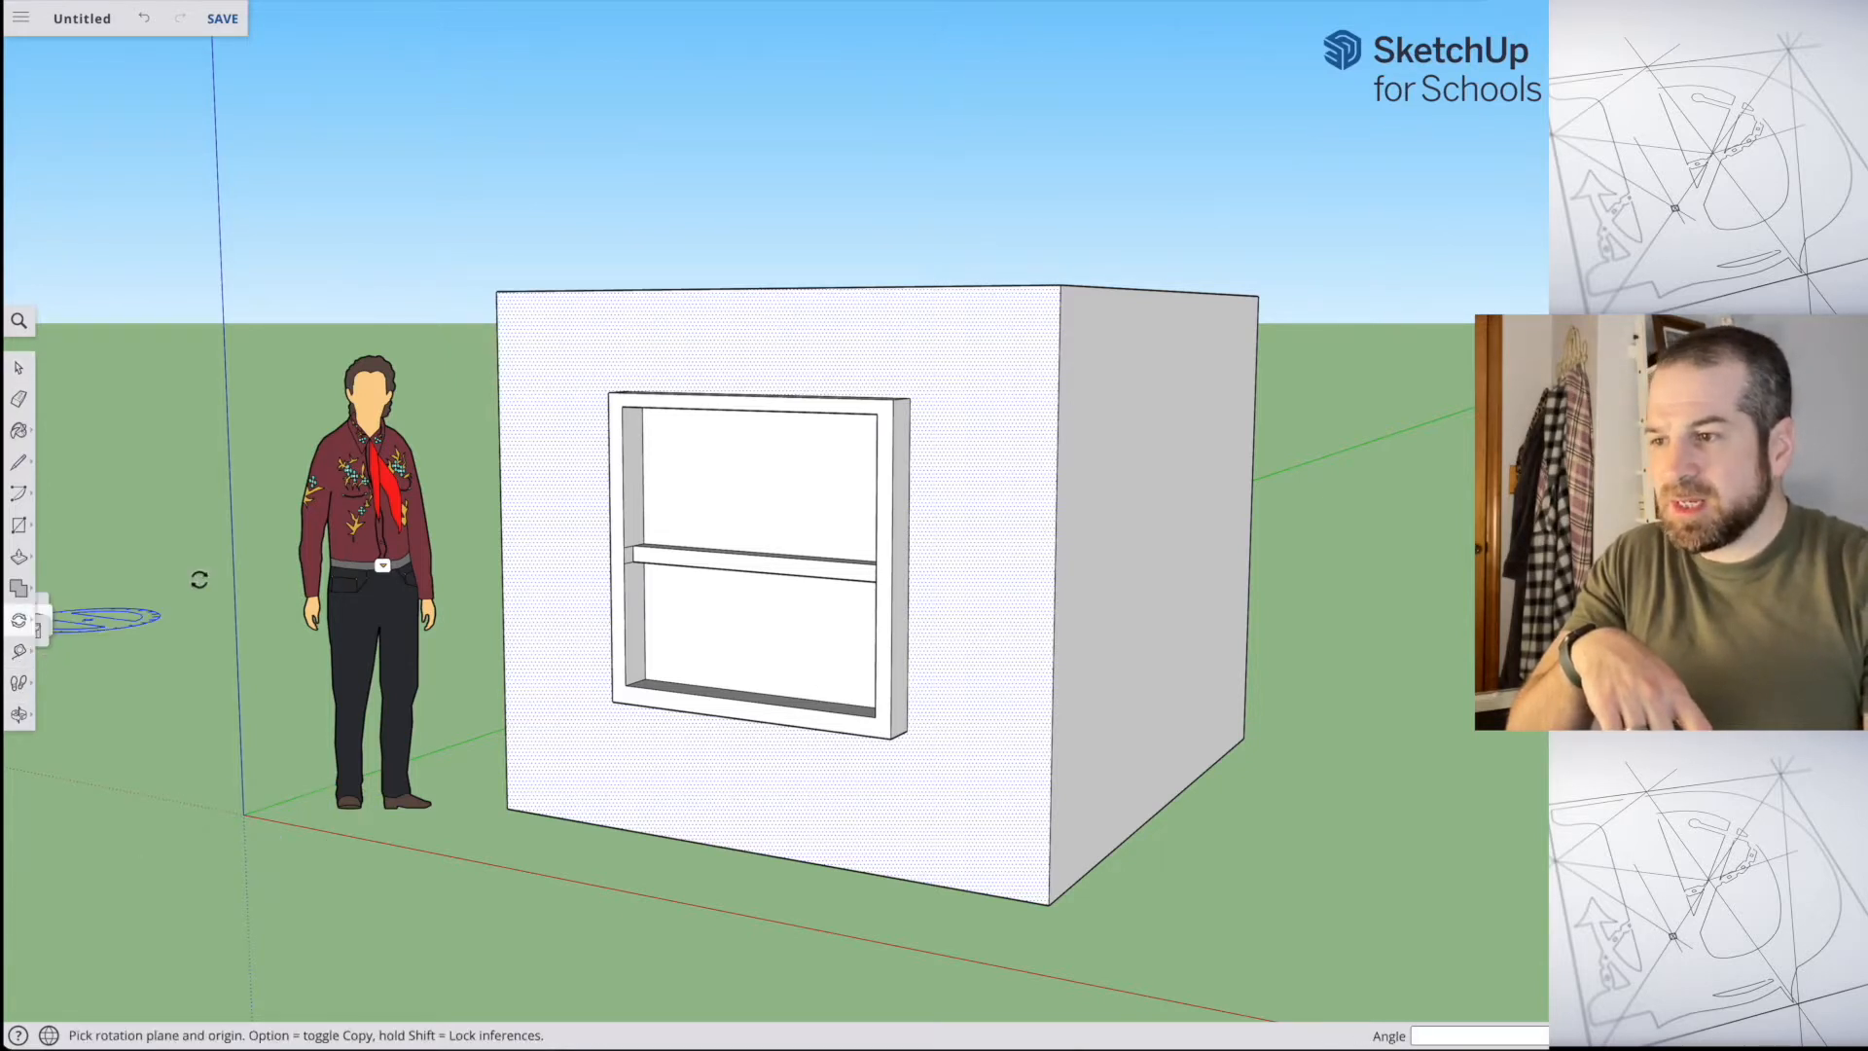
{"action": "left_click", "coordinate": [988, 372]}
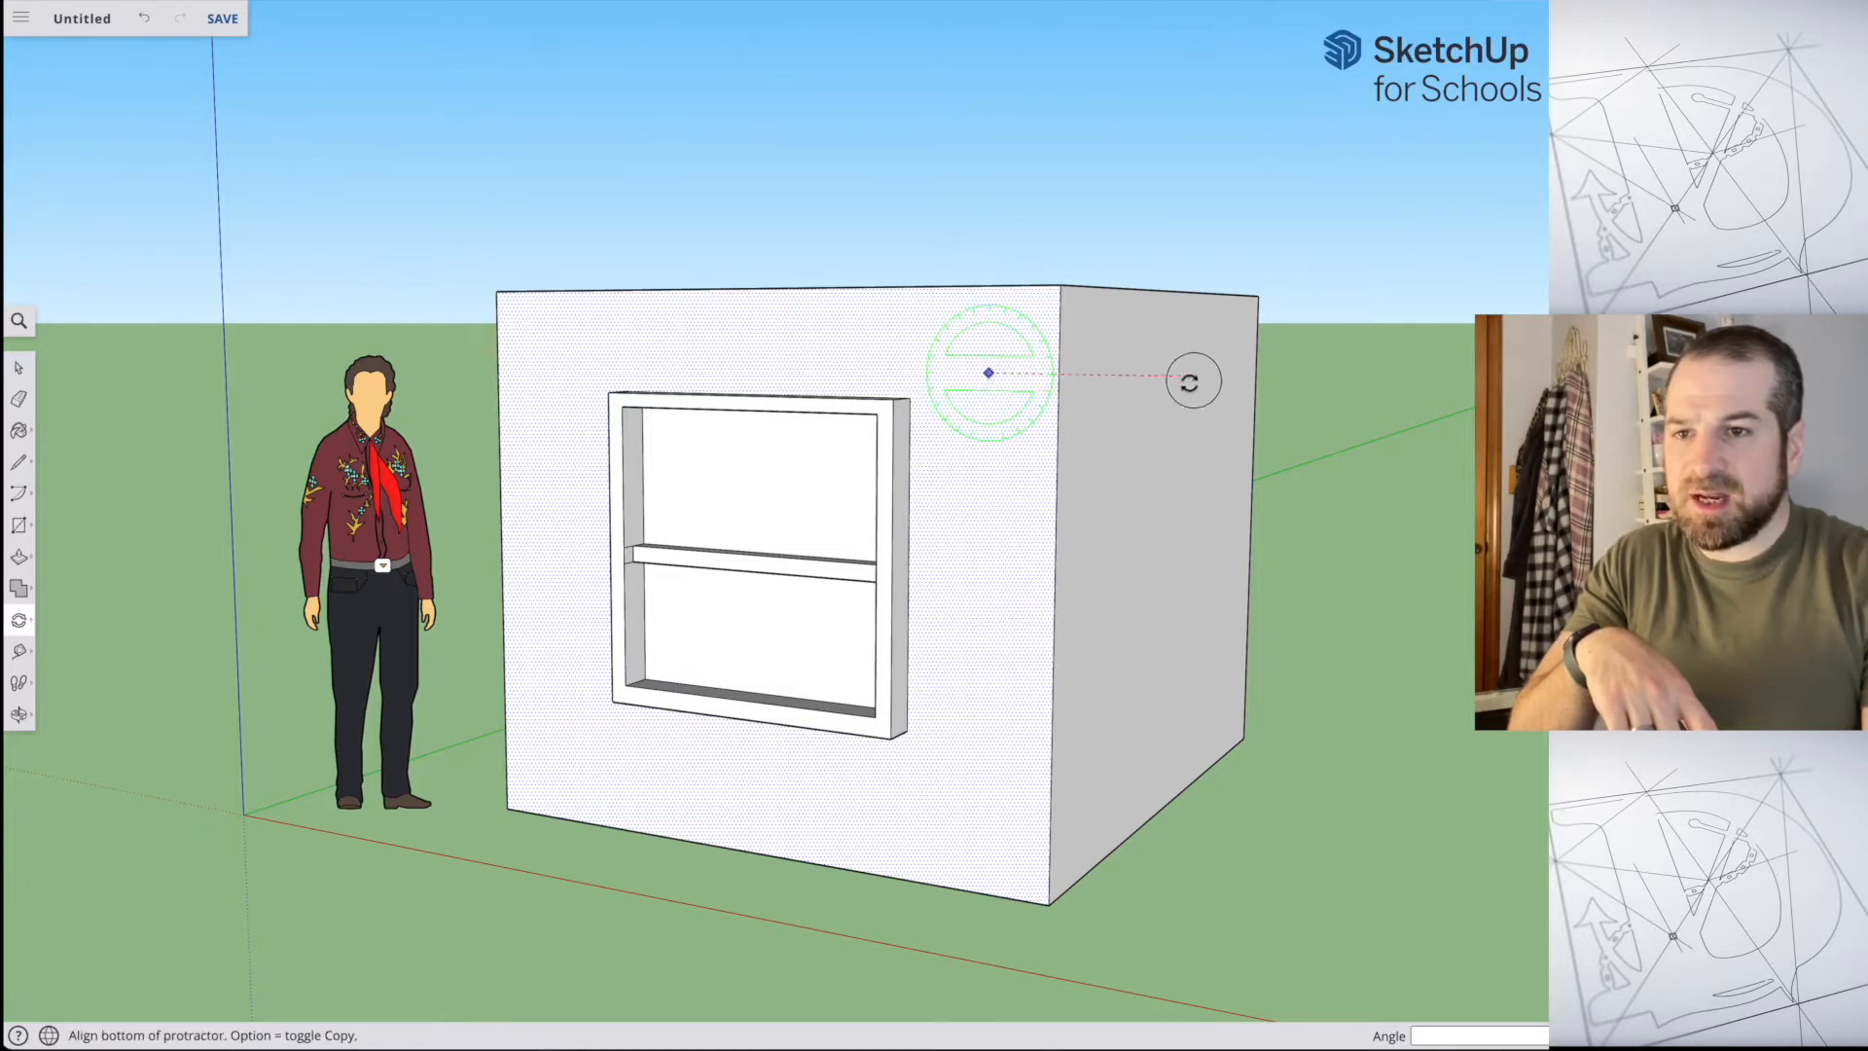
{"action": "left_click", "coordinate": [1176, 259]}
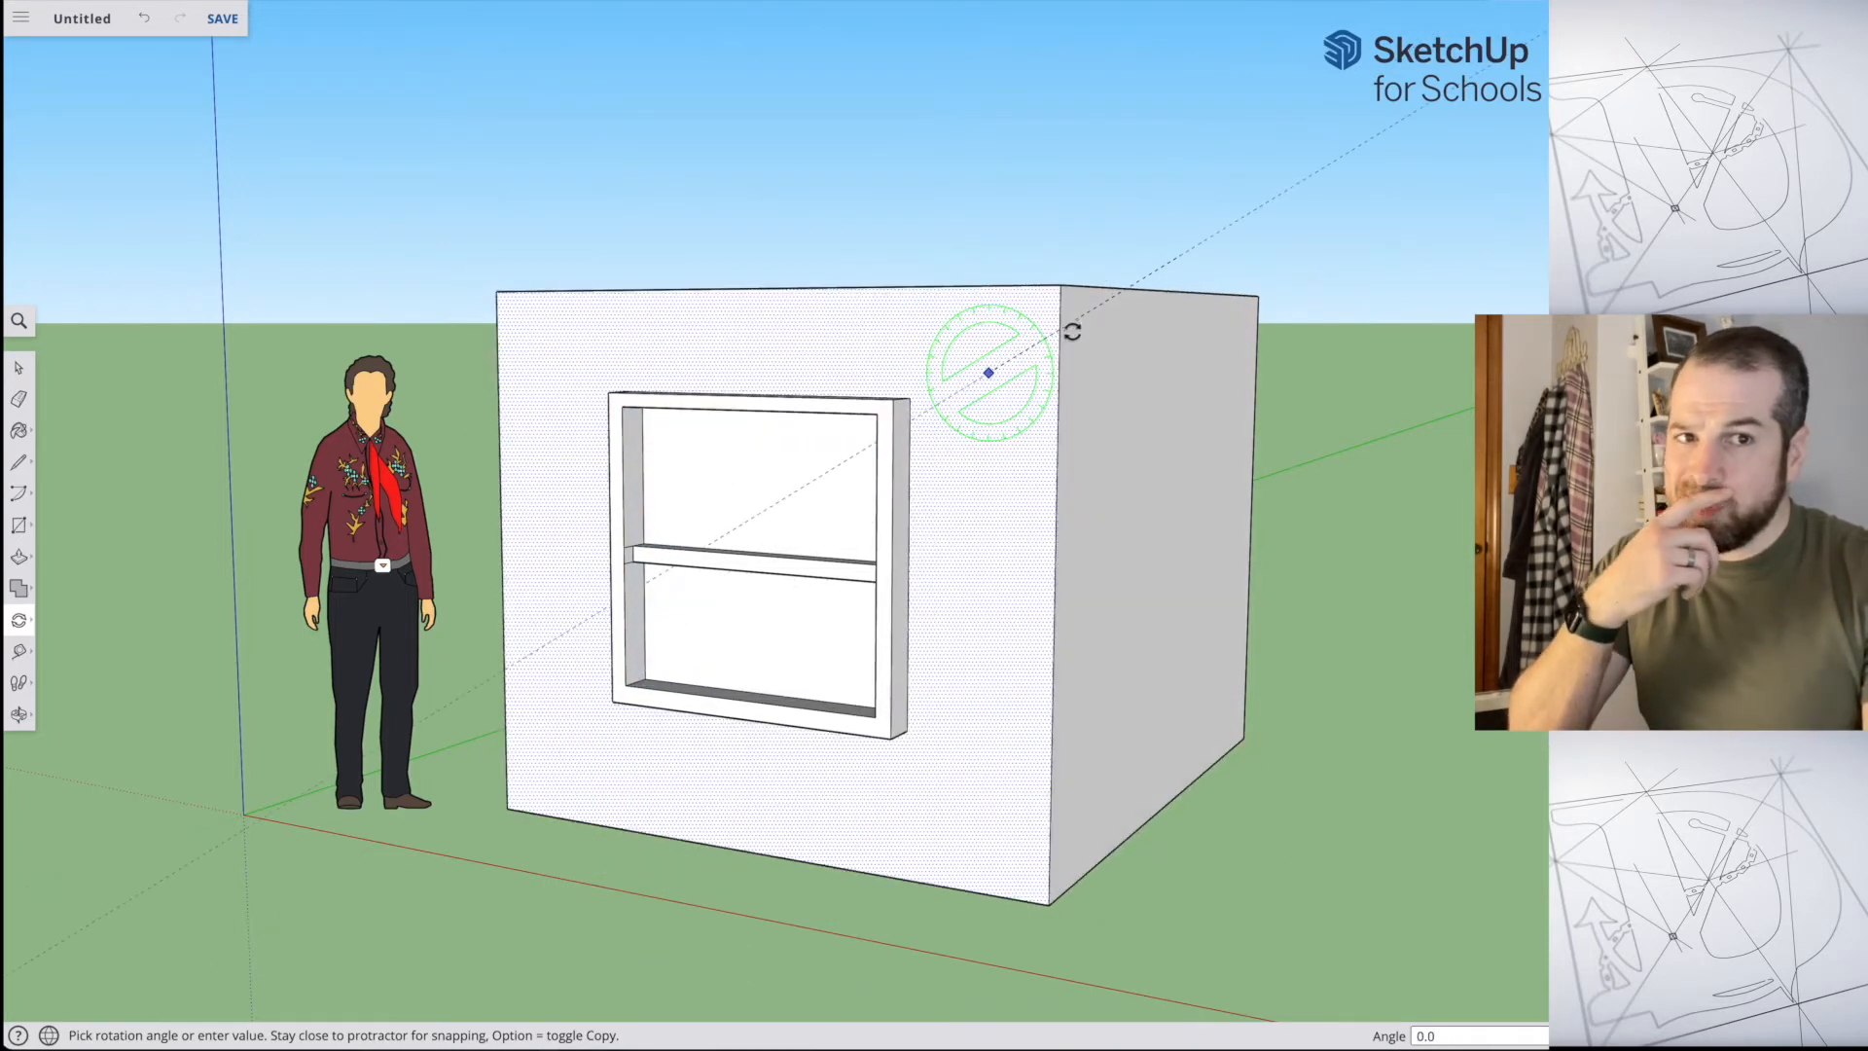
{"action": "key", "text": "Escape"}
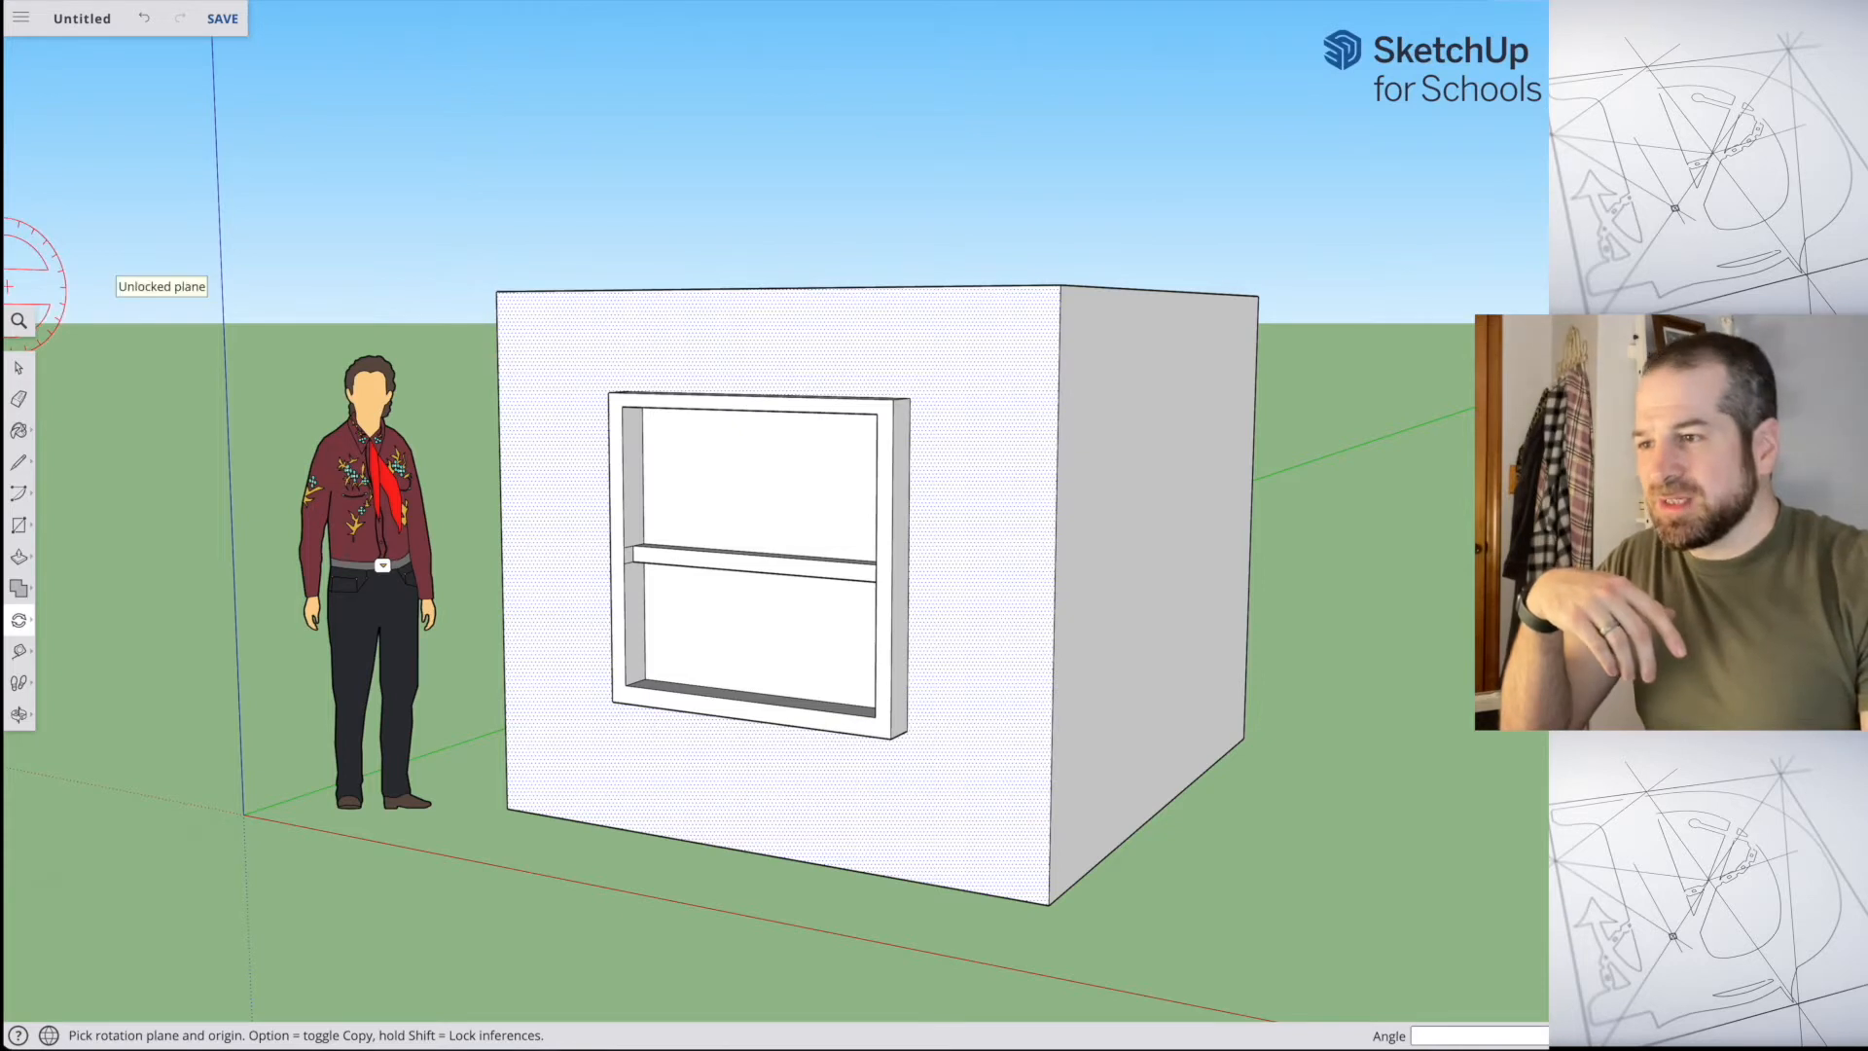
Step: Try moving the selected front face of the box with the Move tool and undo it
{"action": "left_click", "coordinate": [26, 626]}
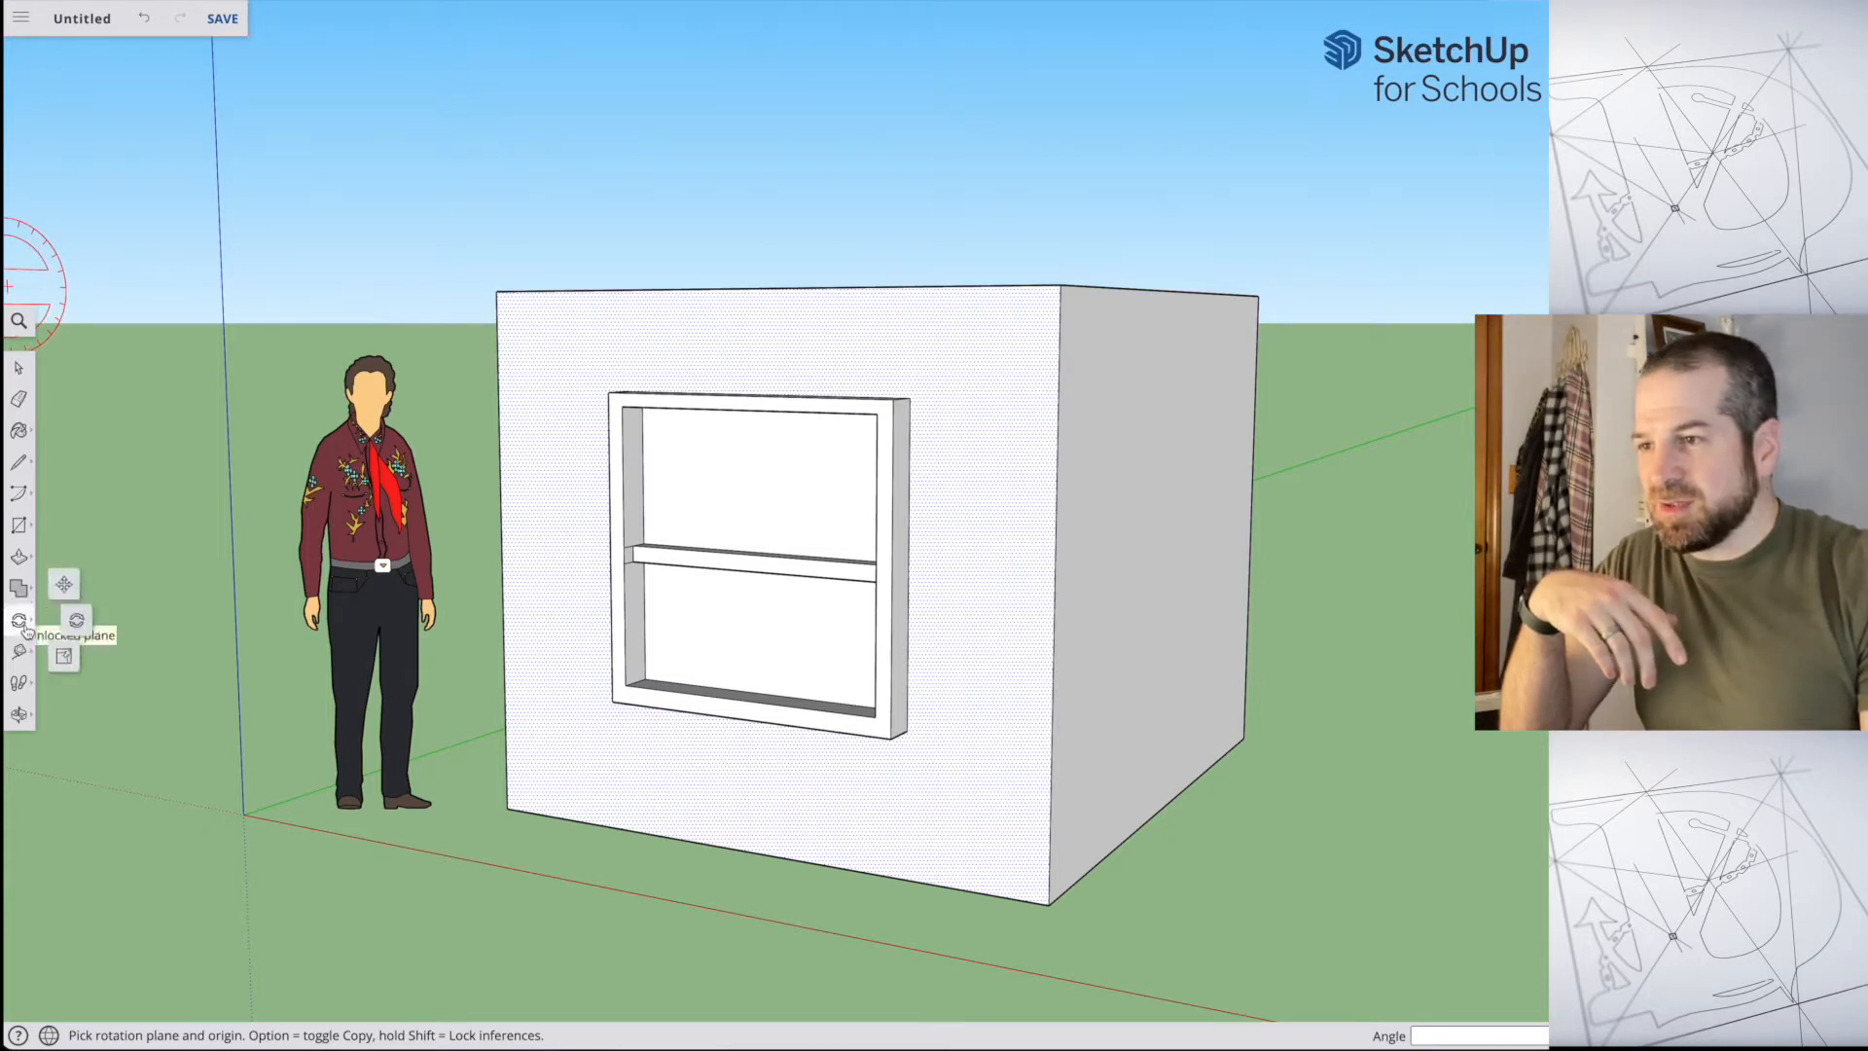
{"action": "left_click", "coordinate": [64, 589]}
{"action": "left_click_drag", "start_coordinate": [830, 331], "coordinate": [865, 294]}
{"action": "key", "text": "super+z"}
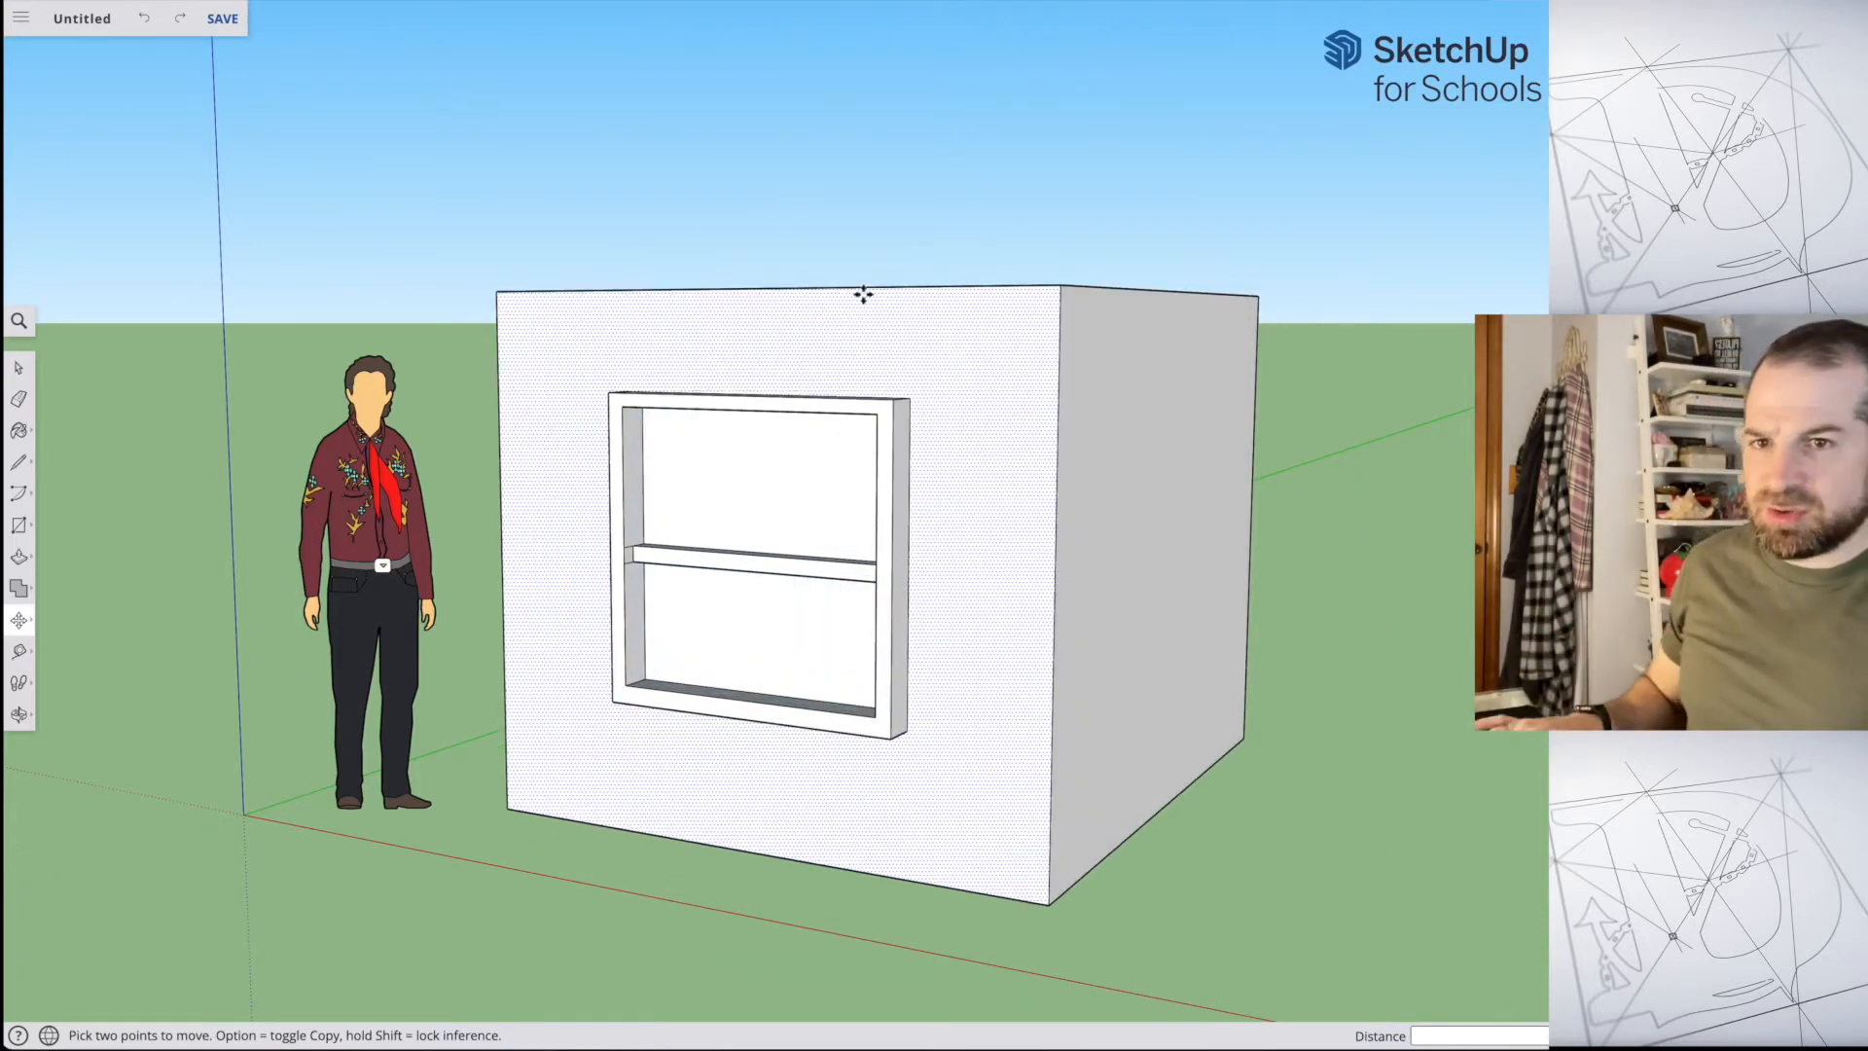
Step: Delete the front face of the box and undo the deletion, repeating both once with the face reselected
{"action": "key", "text": "Delete"}
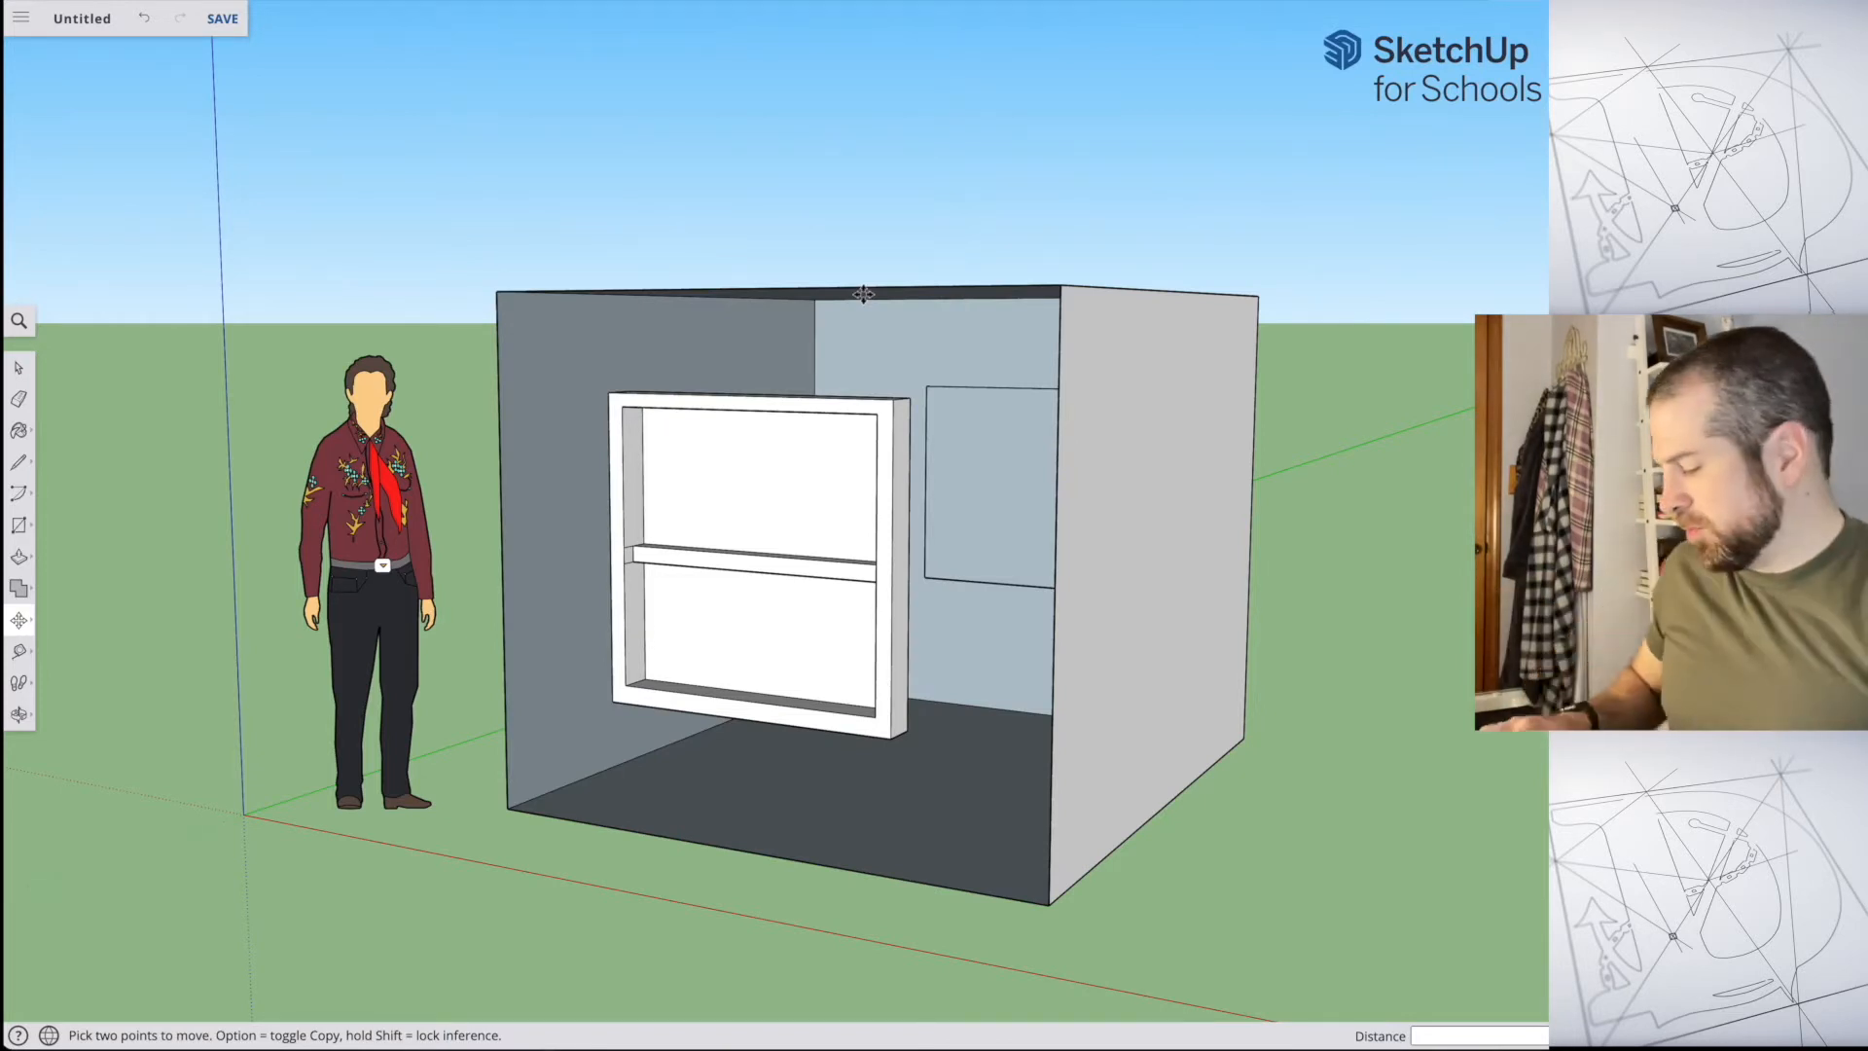
{"action": "key", "text": "super+z"}
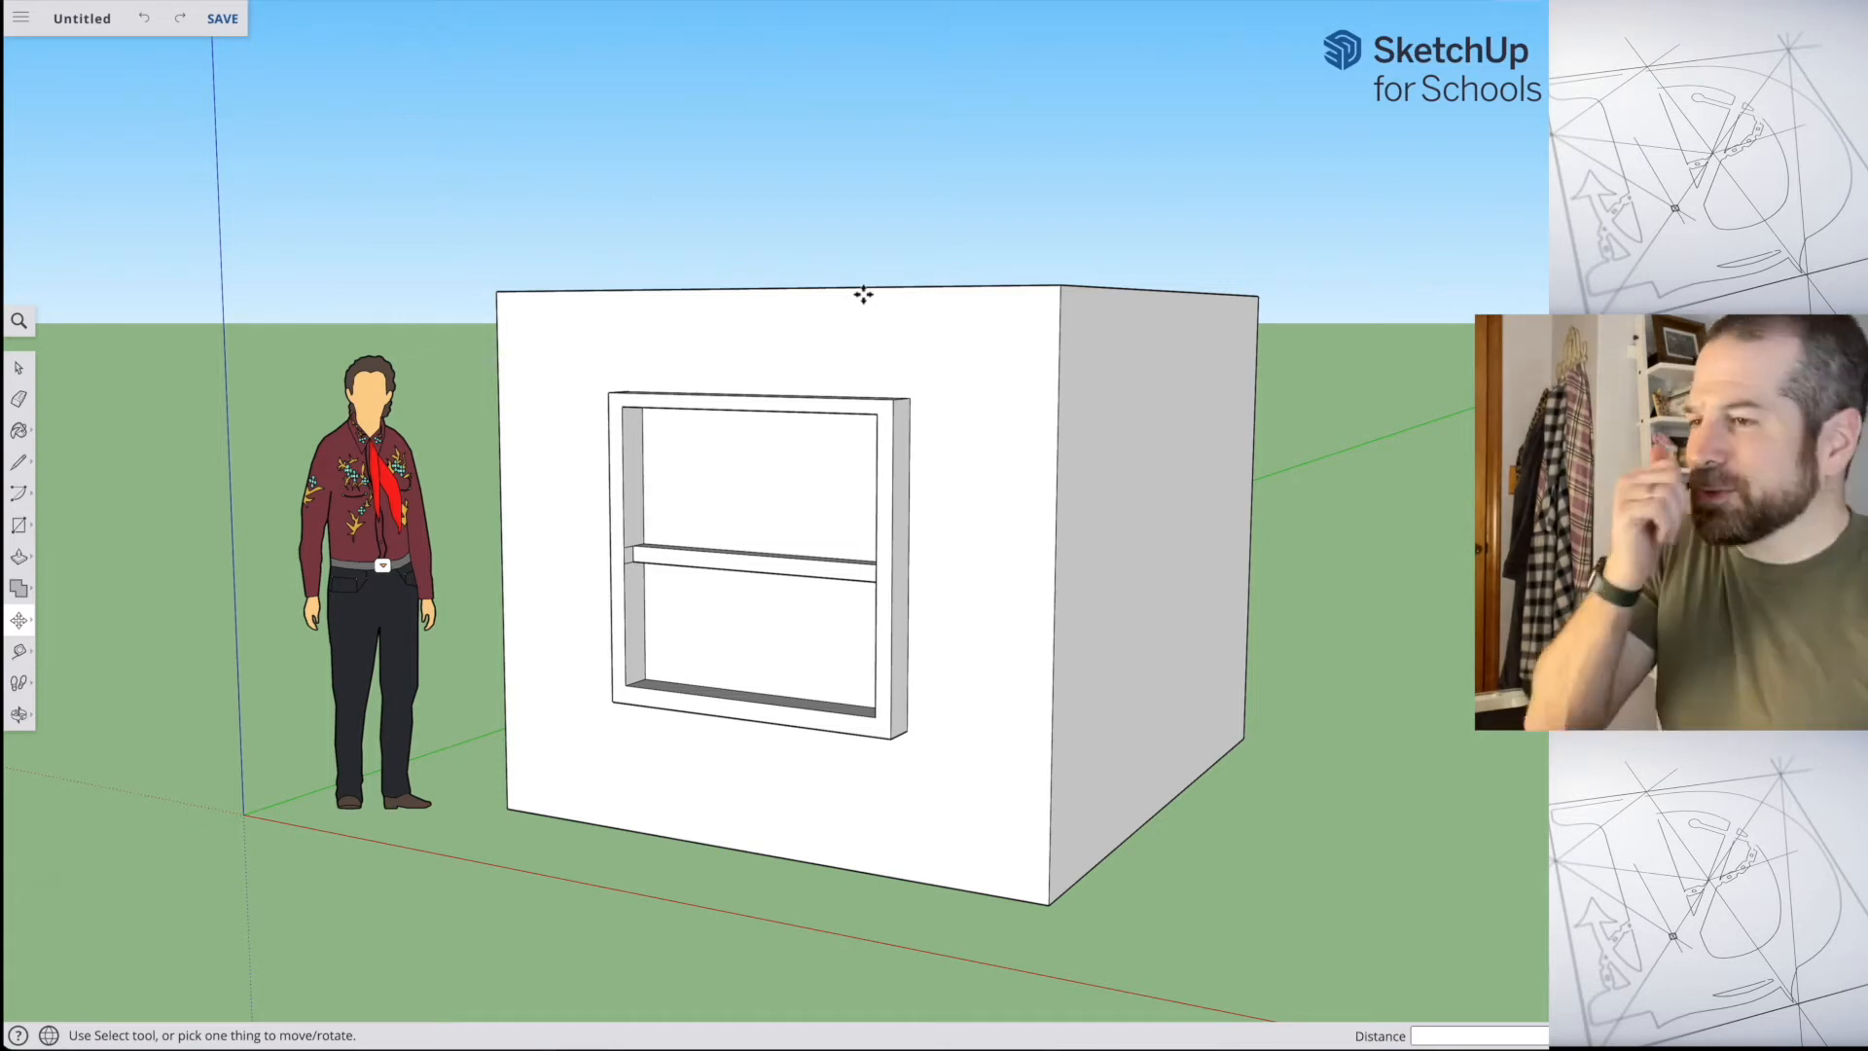
{"action": "left_click", "coordinate": [18, 368]}
{"action": "left_click", "coordinate": [1020, 360]}
{"action": "key", "text": "Delete"}
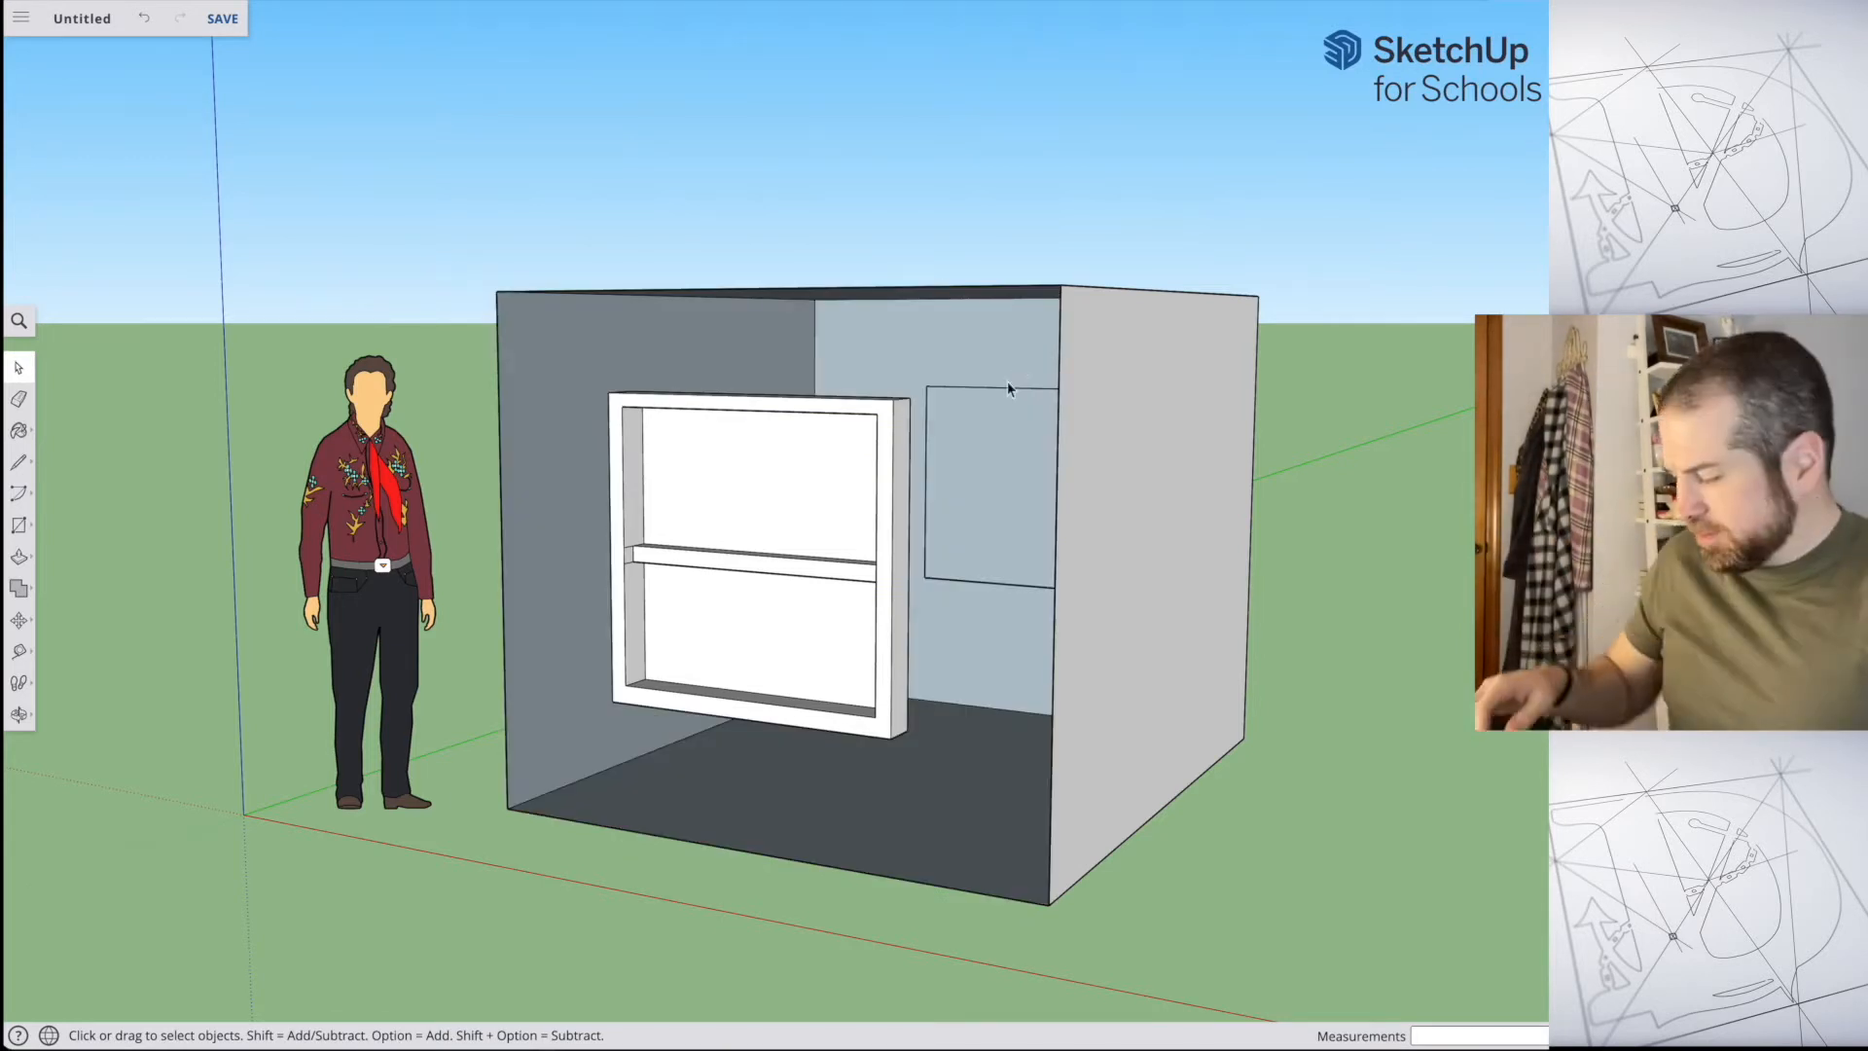
{"action": "key", "text": "ctrl+z"}
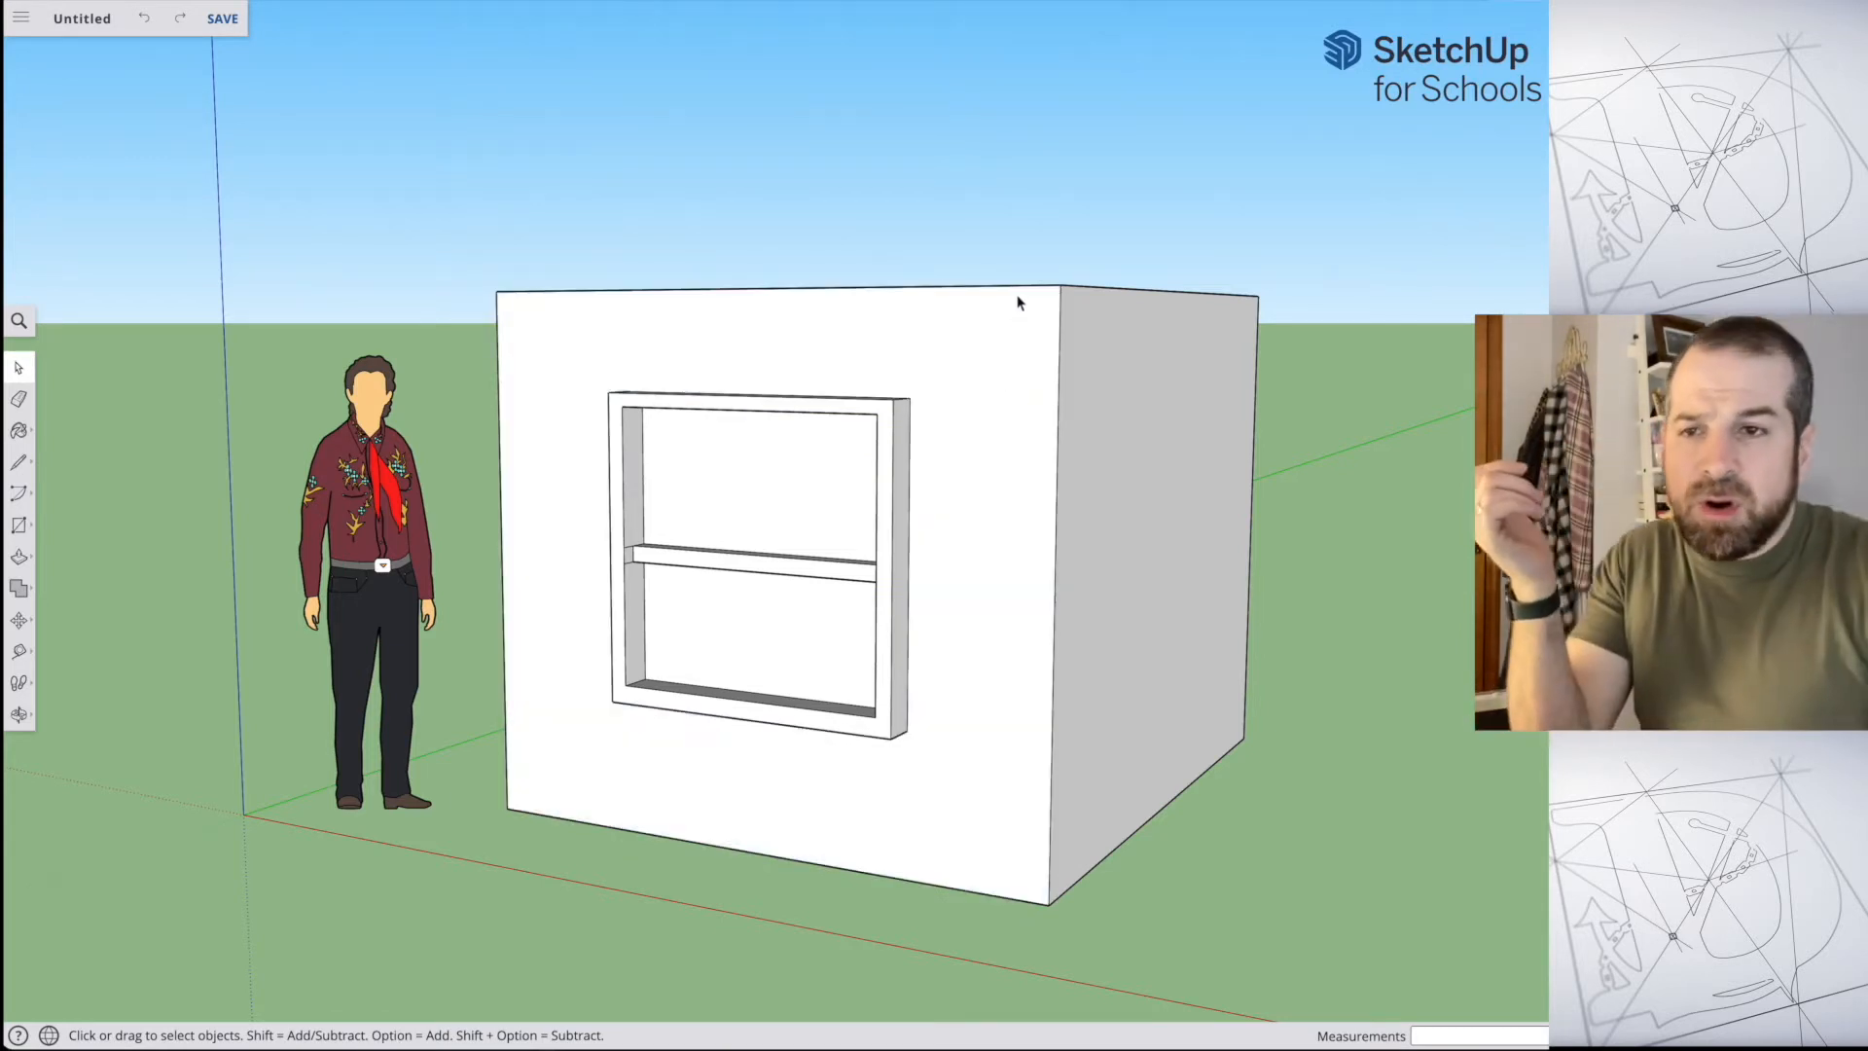
Step: Delete the top front edge of the box and undo the deletion
{"action": "middle_click_drag", "start_coordinate": [1039, 294], "coordinate": [1018, 343]}
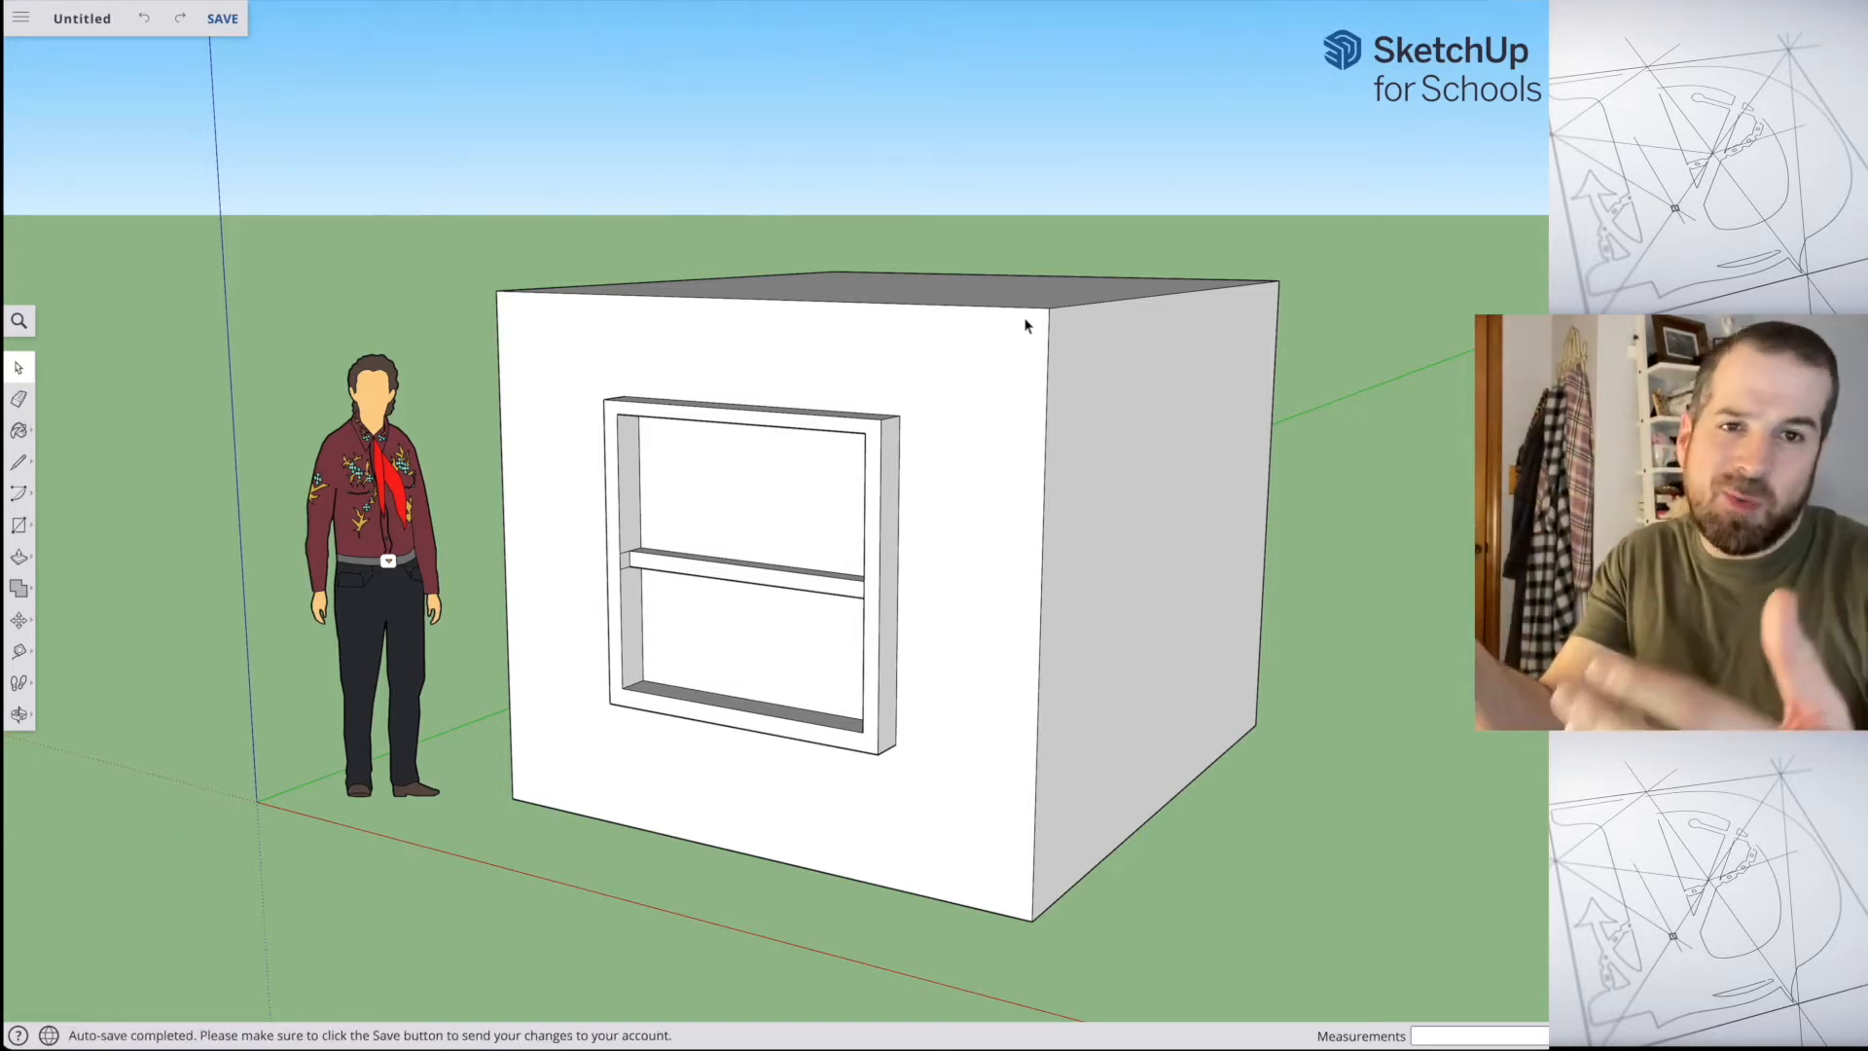
{"action": "left_click", "coordinate": [961, 307]}
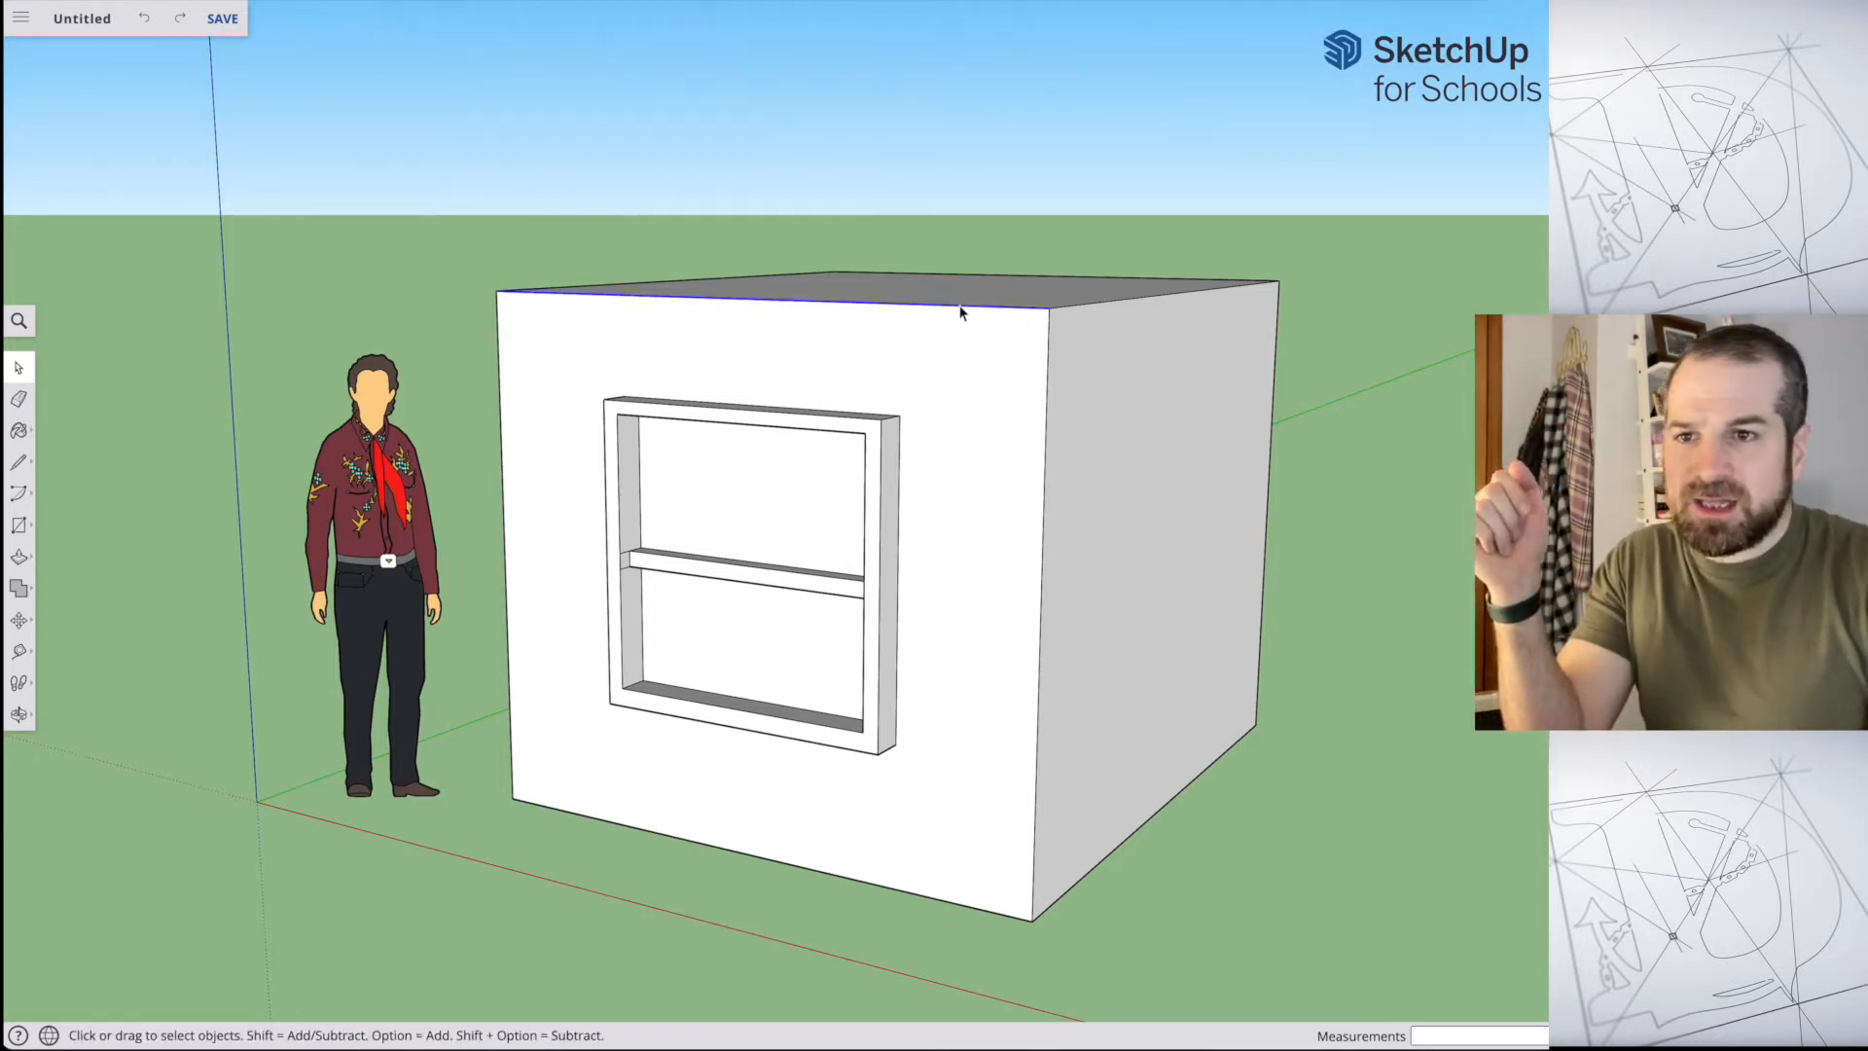
{"action": "key", "text": "Delete"}
{"action": "middle_click_drag", "start_coordinate": [1012, 366], "coordinate": [924, 545]}
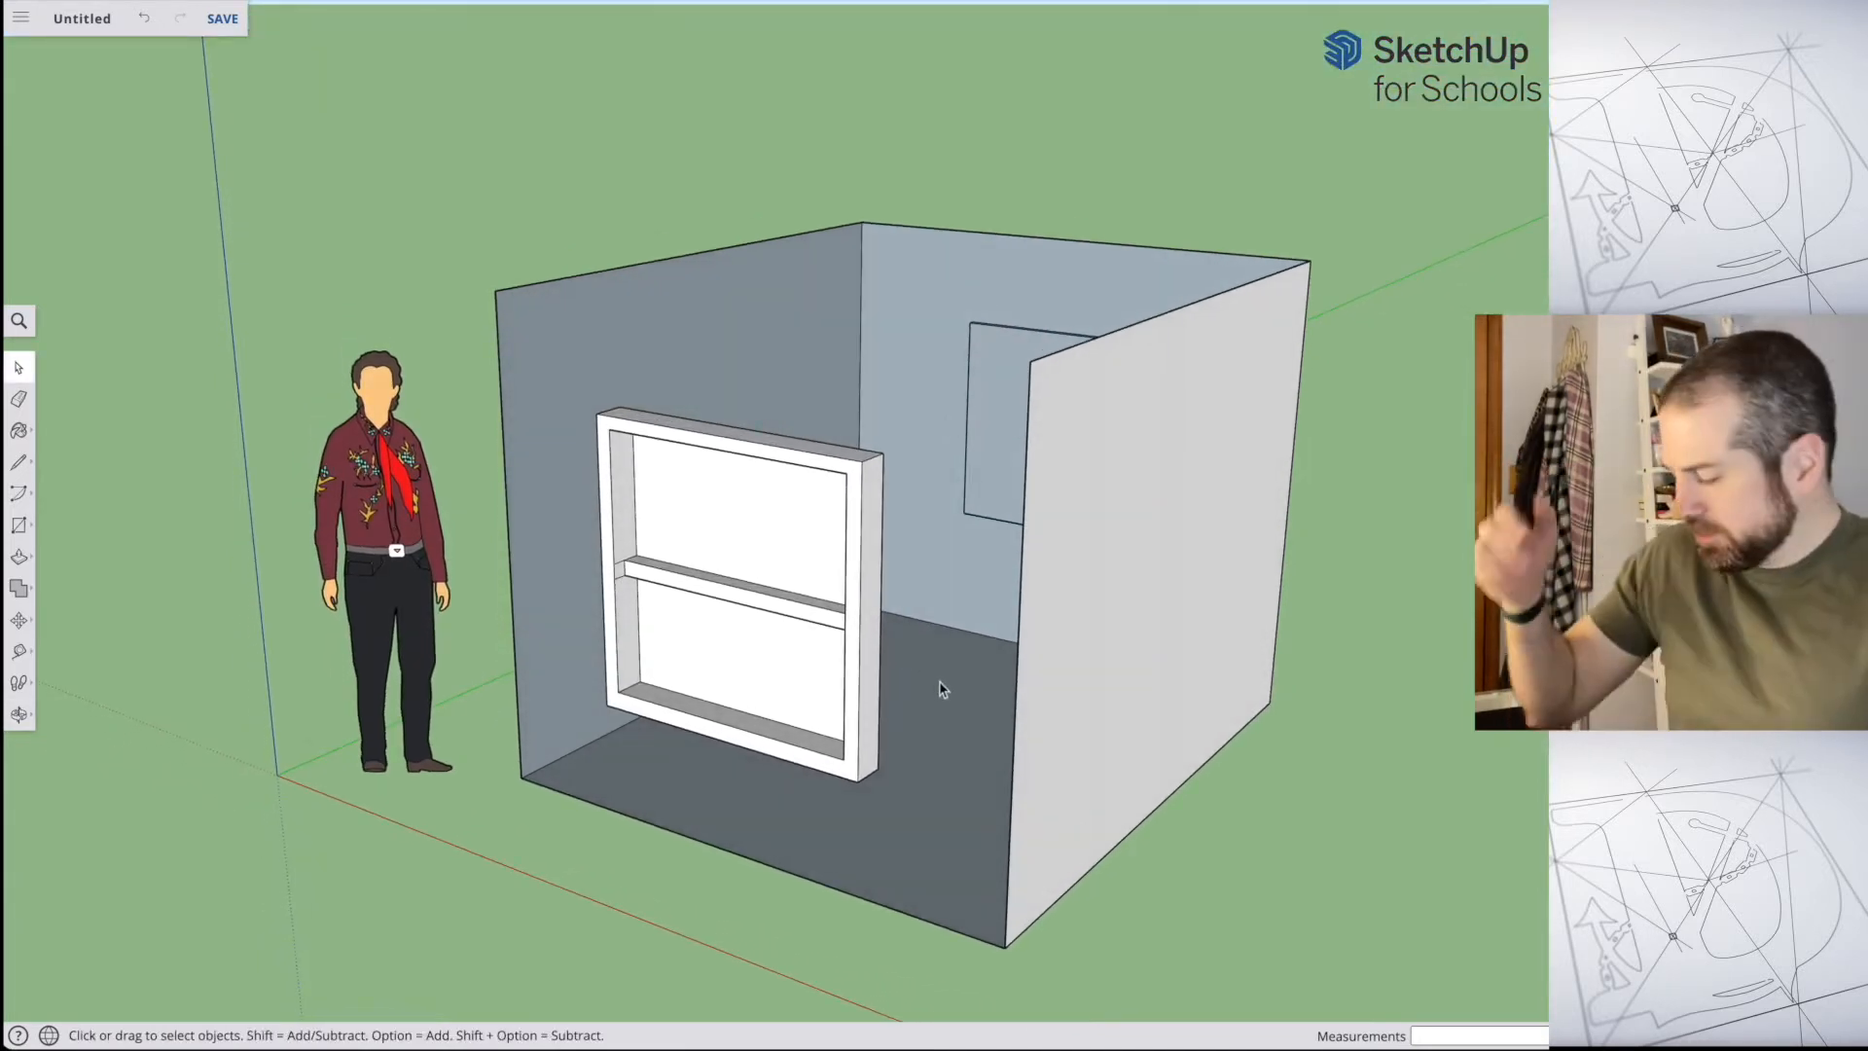
{"action": "key", "text": "ctrl+z"}
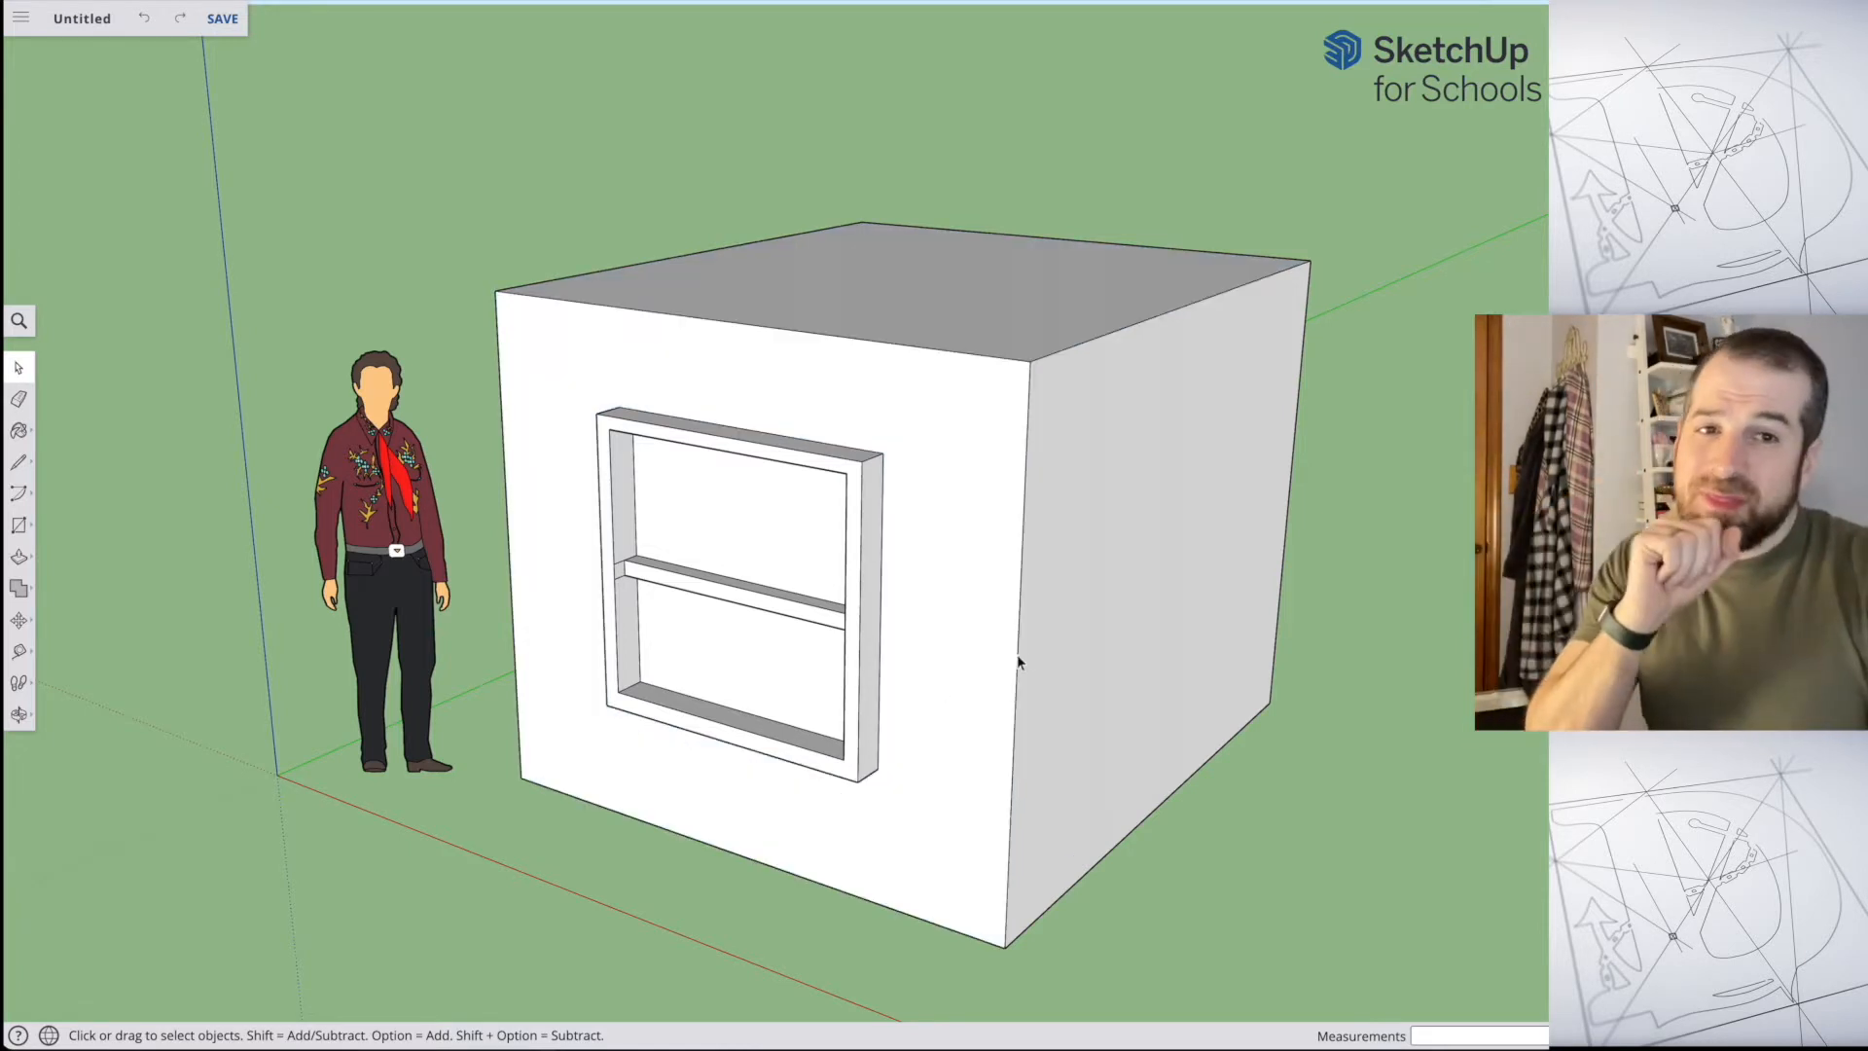
Step: Delete the front, side and top faces of the box as one multiple selection and undo the deletion
{"action": "middle_click_drag", "start_coordinate": [909, 633], "coordinate": [953, 605]}
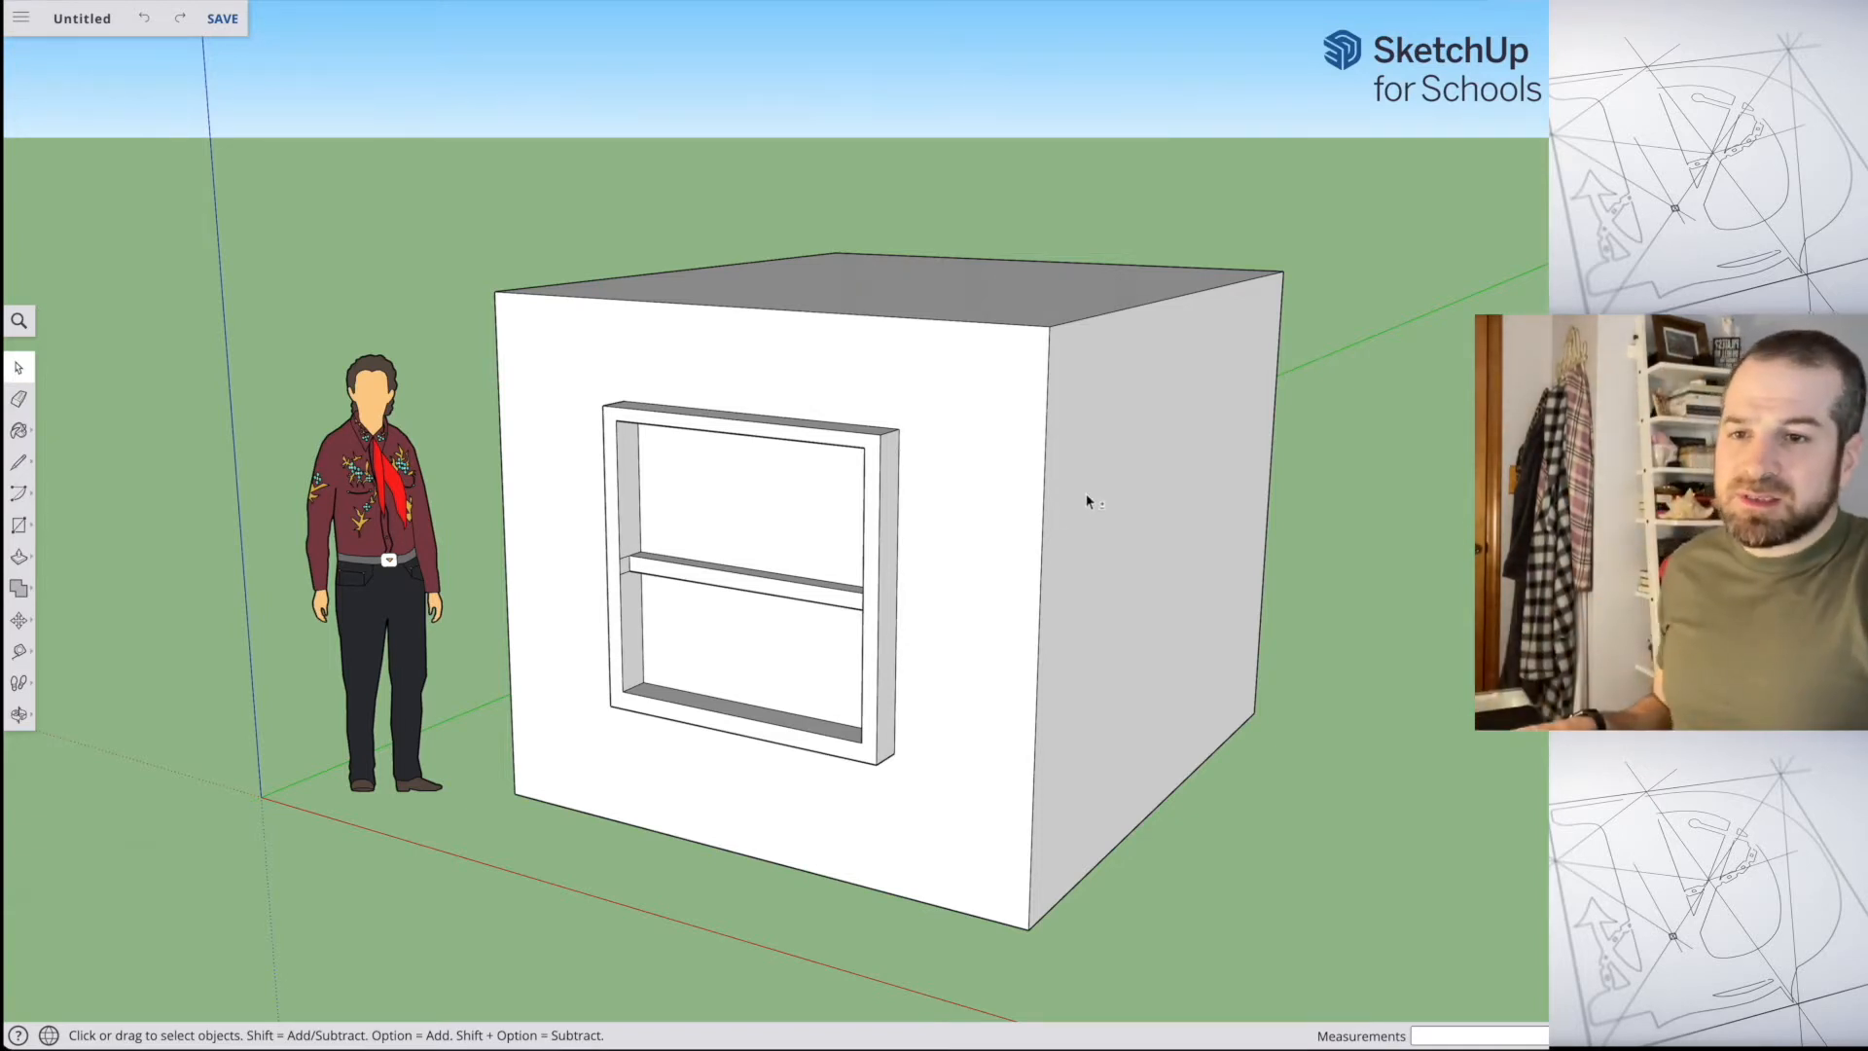
{"action": "left_click", "coordinate": [973, 472]}
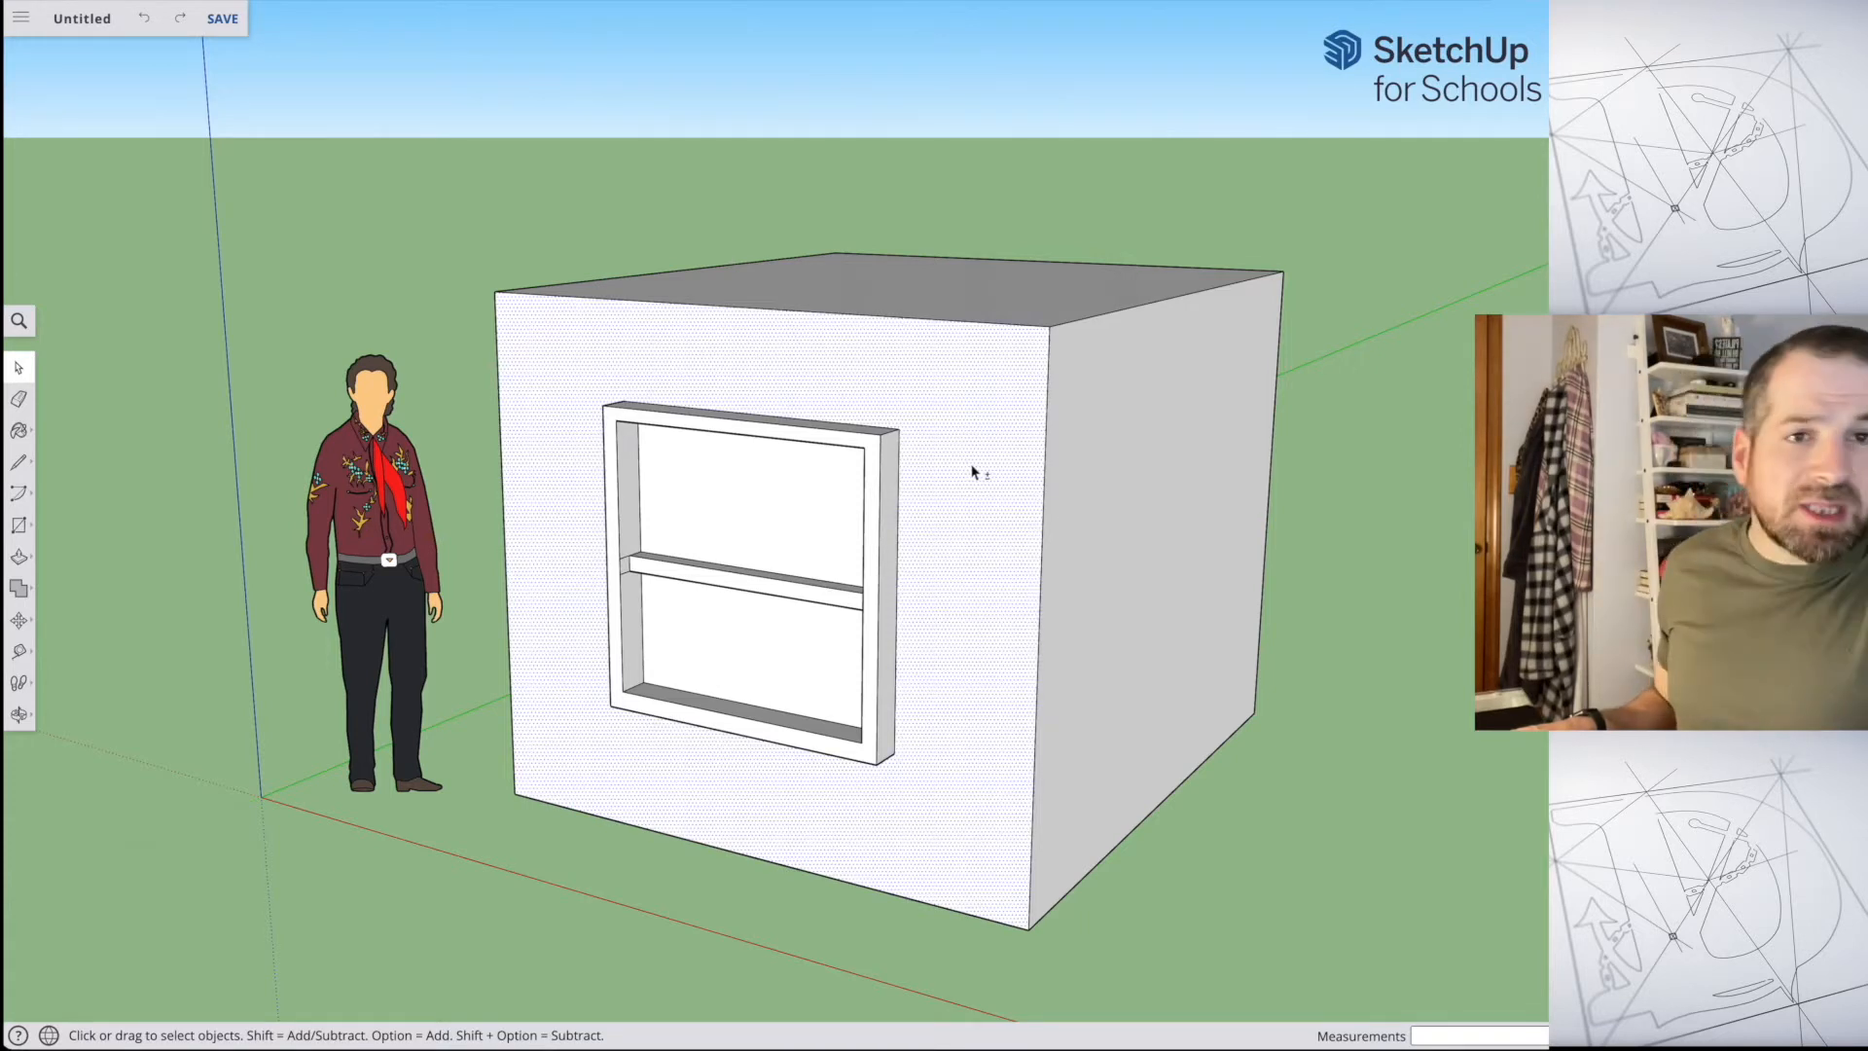
{"action": "left_click", "coordinate": [973, 473], "text": "shift"}
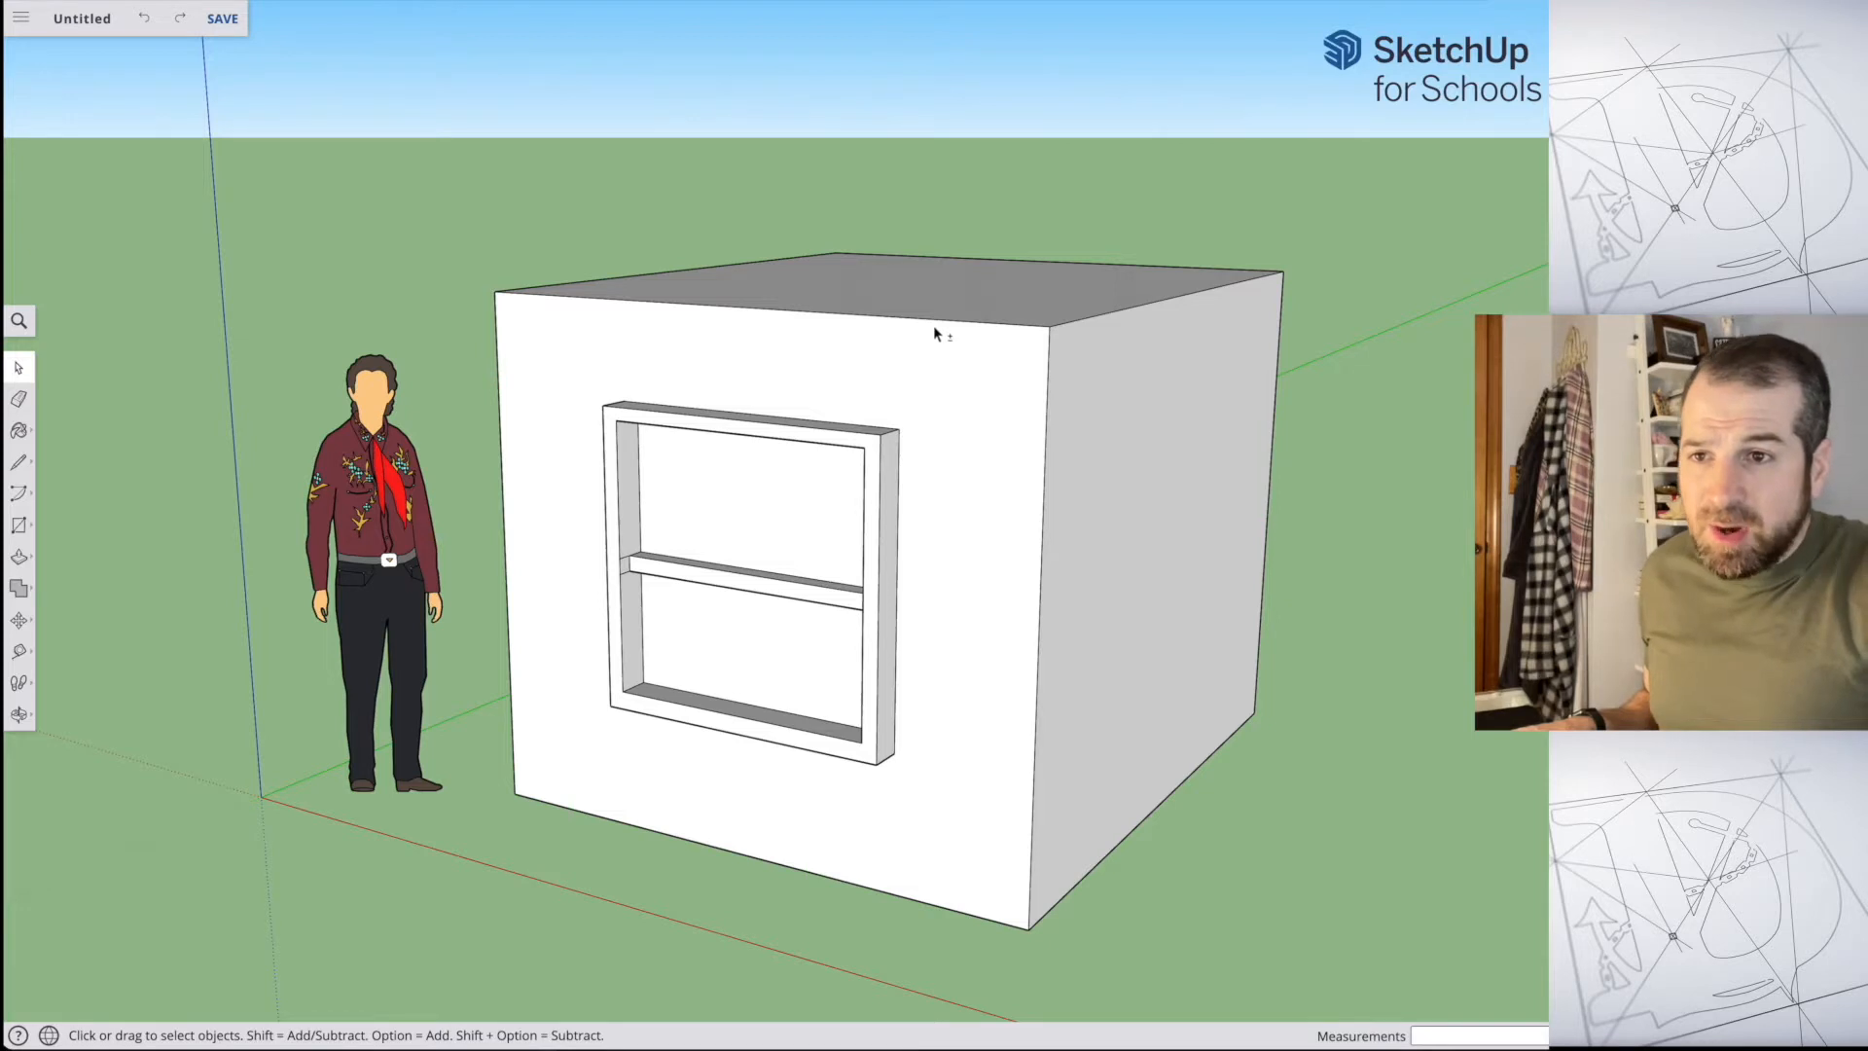
{"action": "left_click", "coordinate": [919, 384], "text": "shift"}
{"action": "left_click", "coordinate": [1153, 475], "text": "shift"}
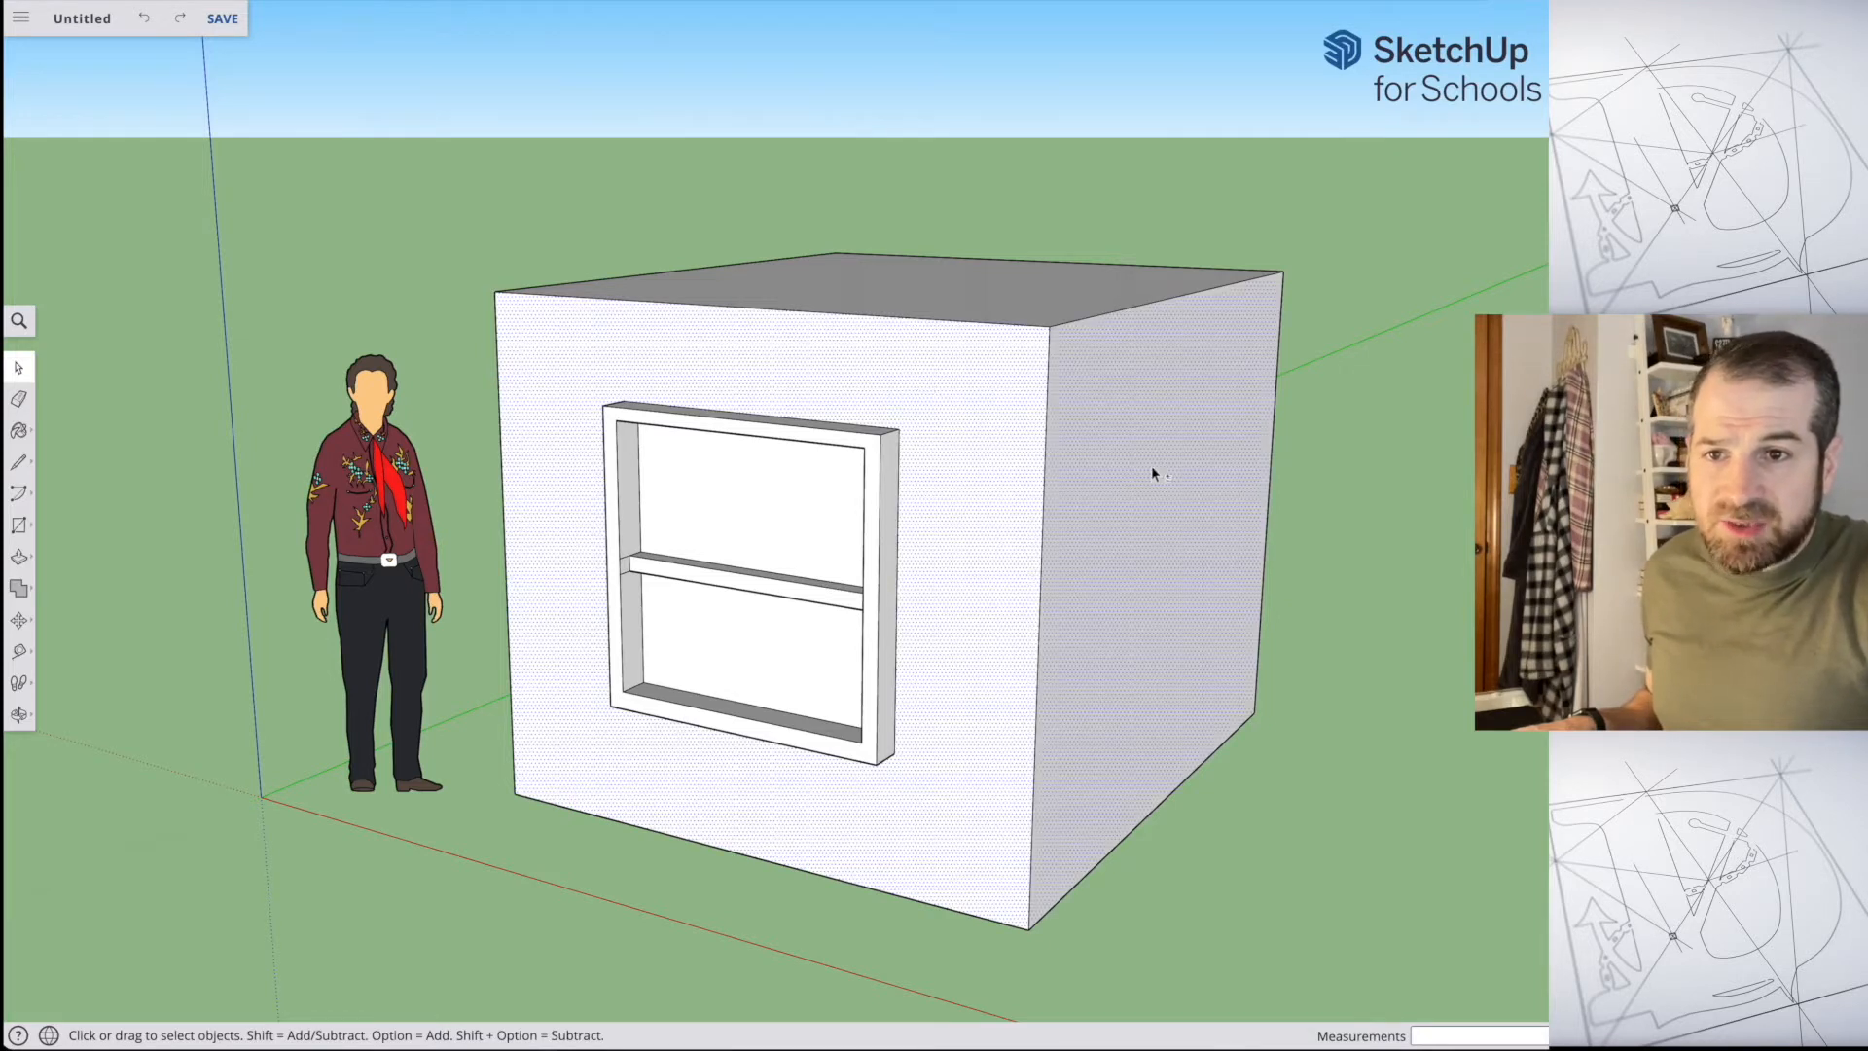
{"action": "left_click", "coordinate": [1031, 312], "text": "shift"}
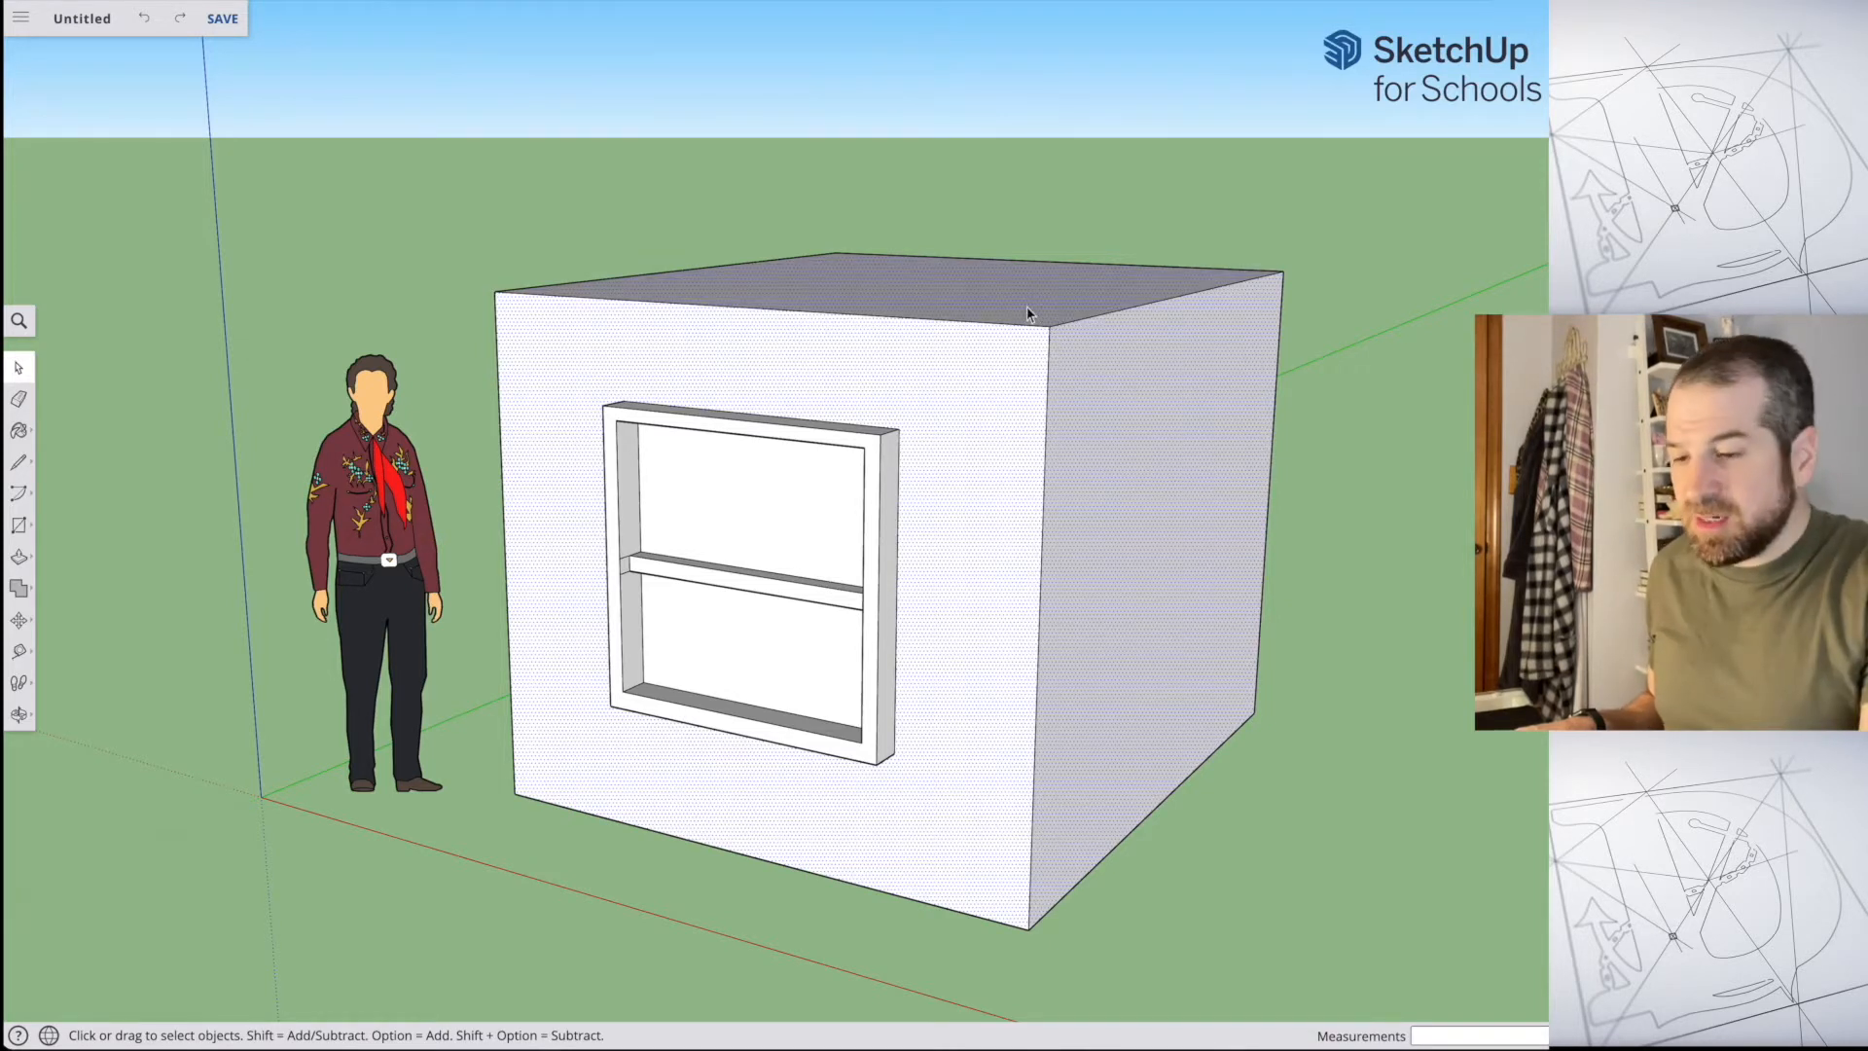
{"action": "key", "text": "Delete"}
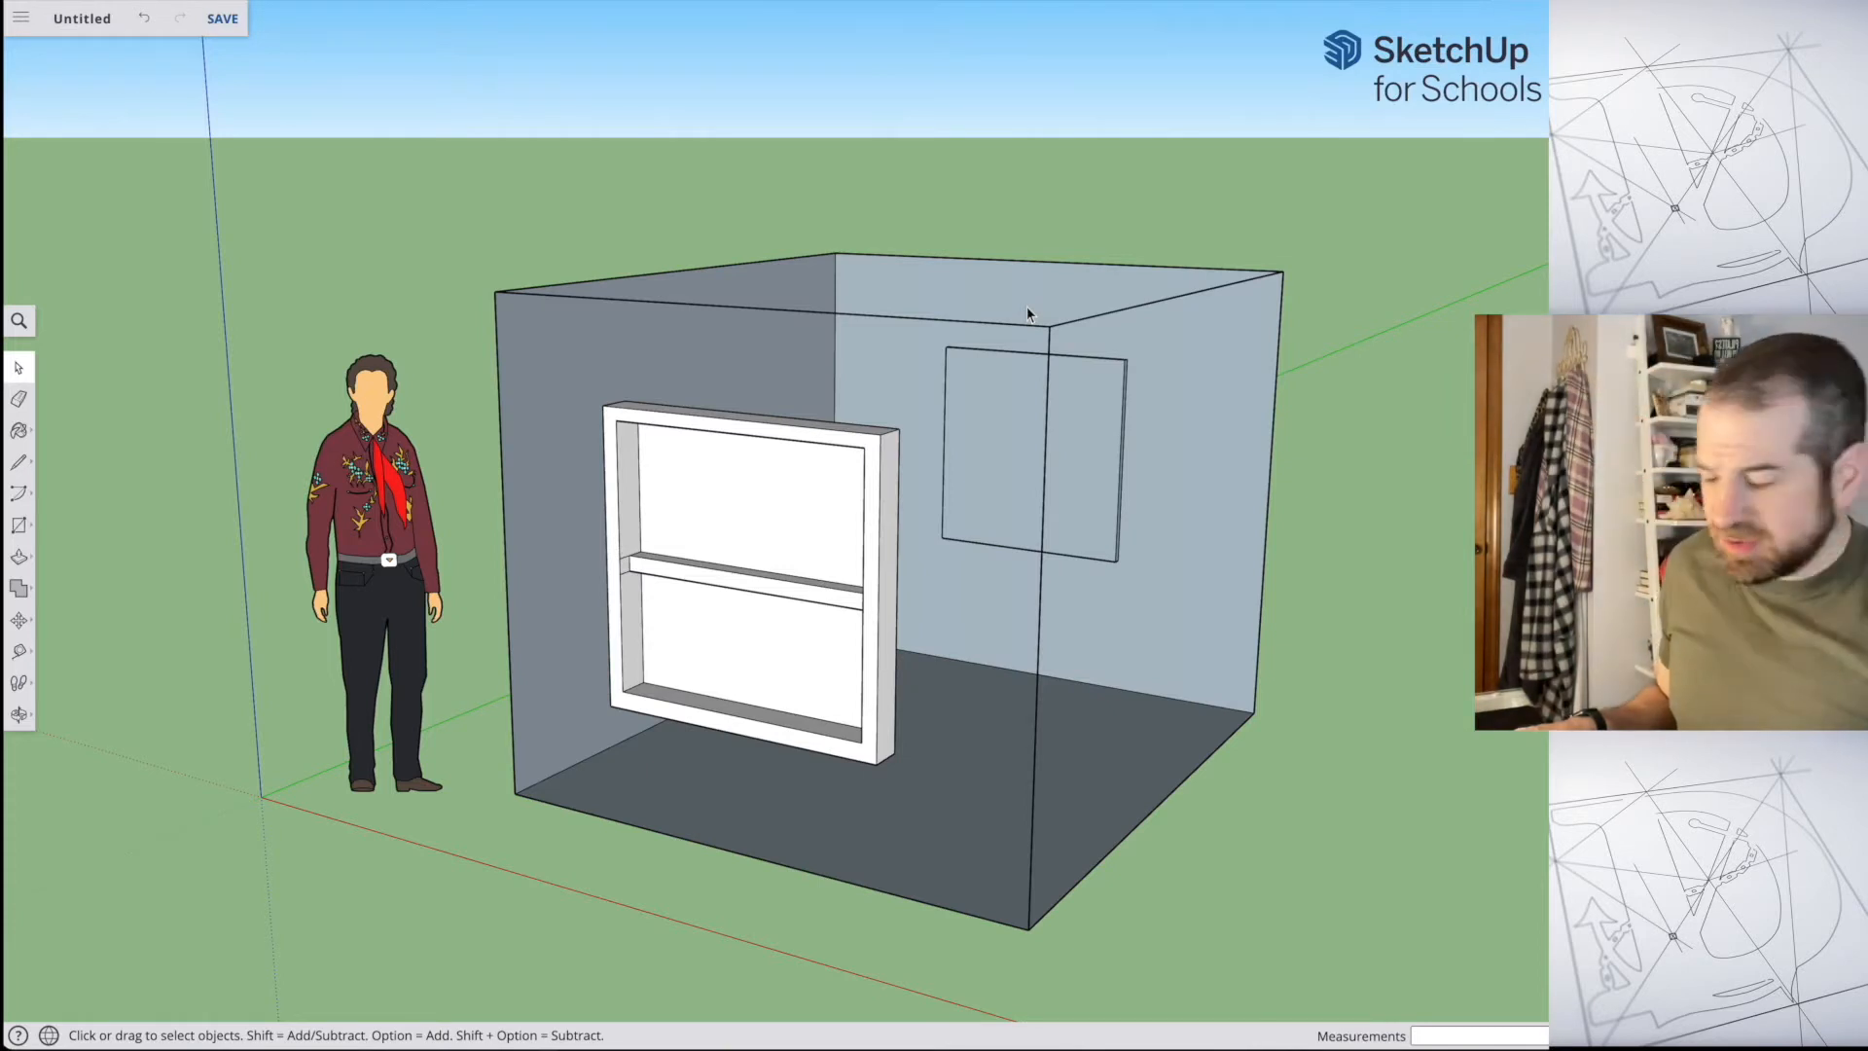
{"action": "key", "text": "super+z"}
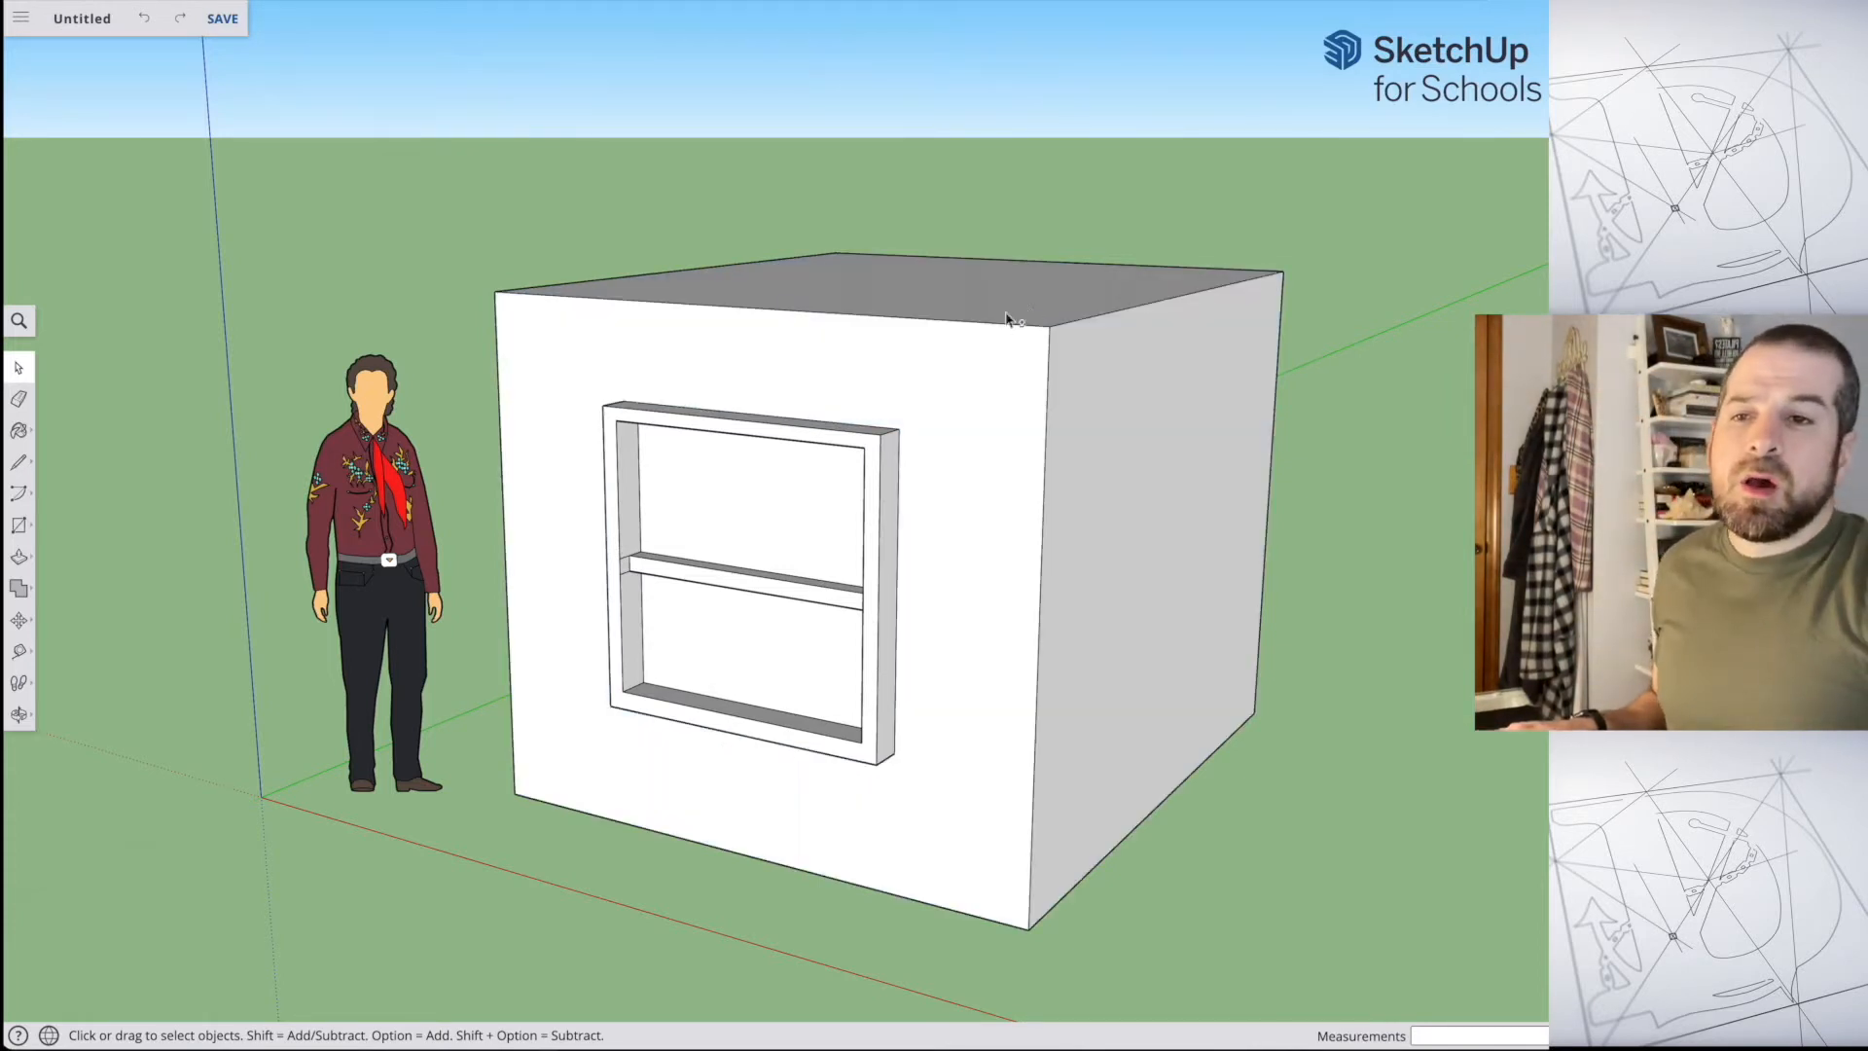
Step: Select the front, side and top faces of the box together and clear the selection again
{"action": "left_click", "coordinate": [950, 405], "text": "shift"}
{"action": "left_click", "coordinate": [1180, 454], "text": "shift"}
{"action": "left_click", "coordinate": [1075, 301], "text": "shift"}
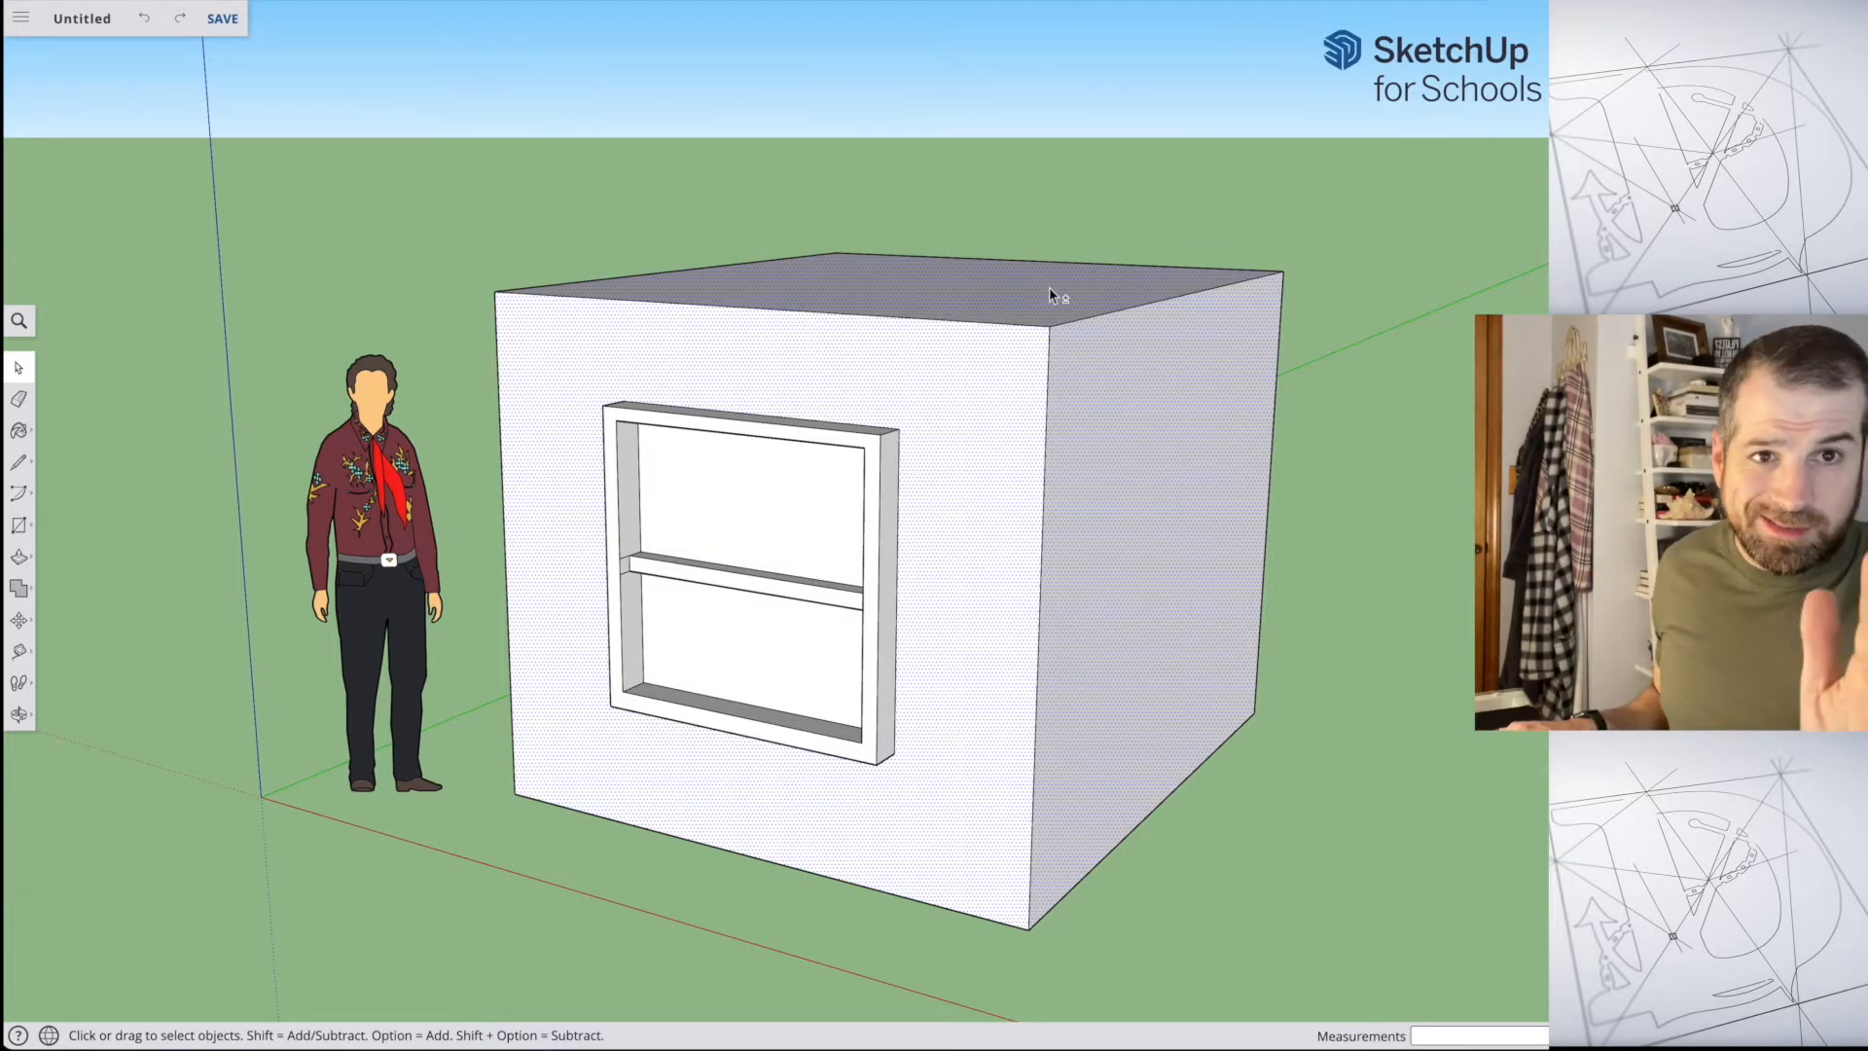
{"action": "left_click", "coordinate": [1189, 440], "text": "shift"}
{"action": "left_click", "coordinate": [975, 442], "text": "shift"}
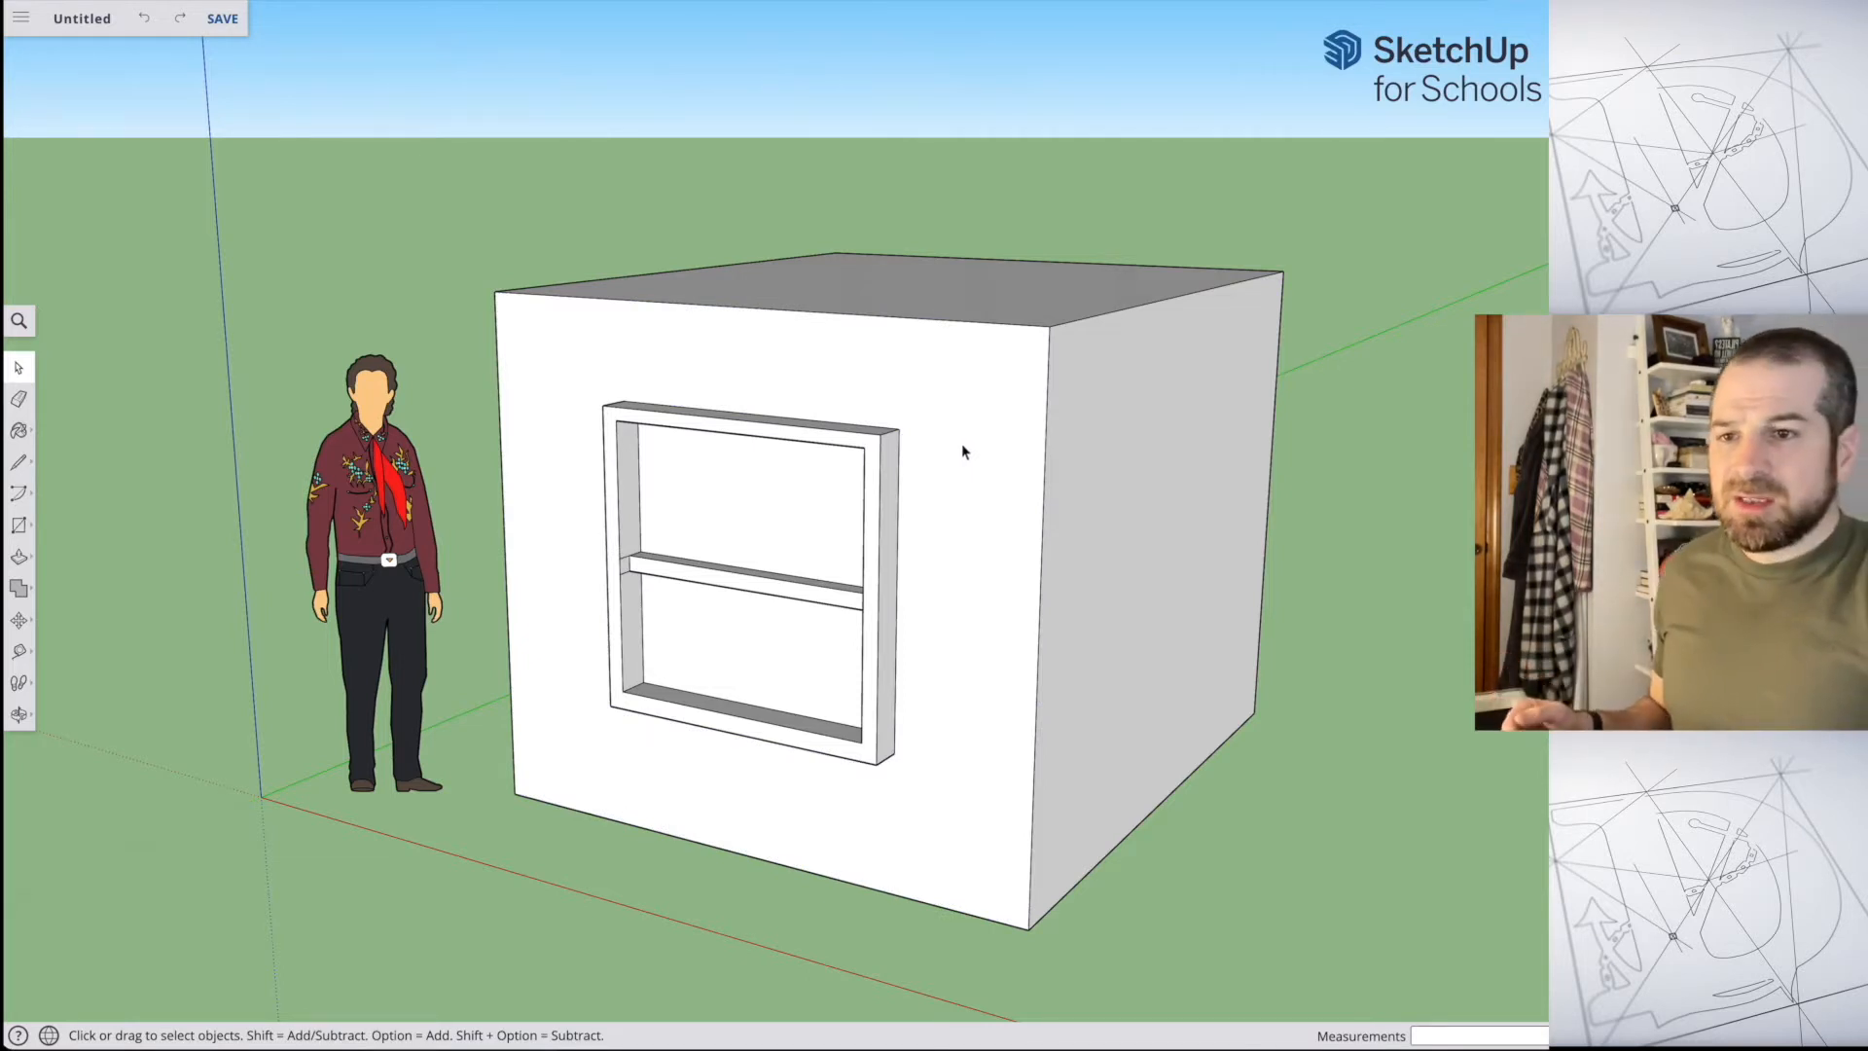
Step: Add the window frame's upper outer edges and both vertical edges of its outer side face to the selection, leaving that face out
{"action": "scroll", "coordinate": [962, 450], "scroll_direction": "up", "scroll_amount": 5}
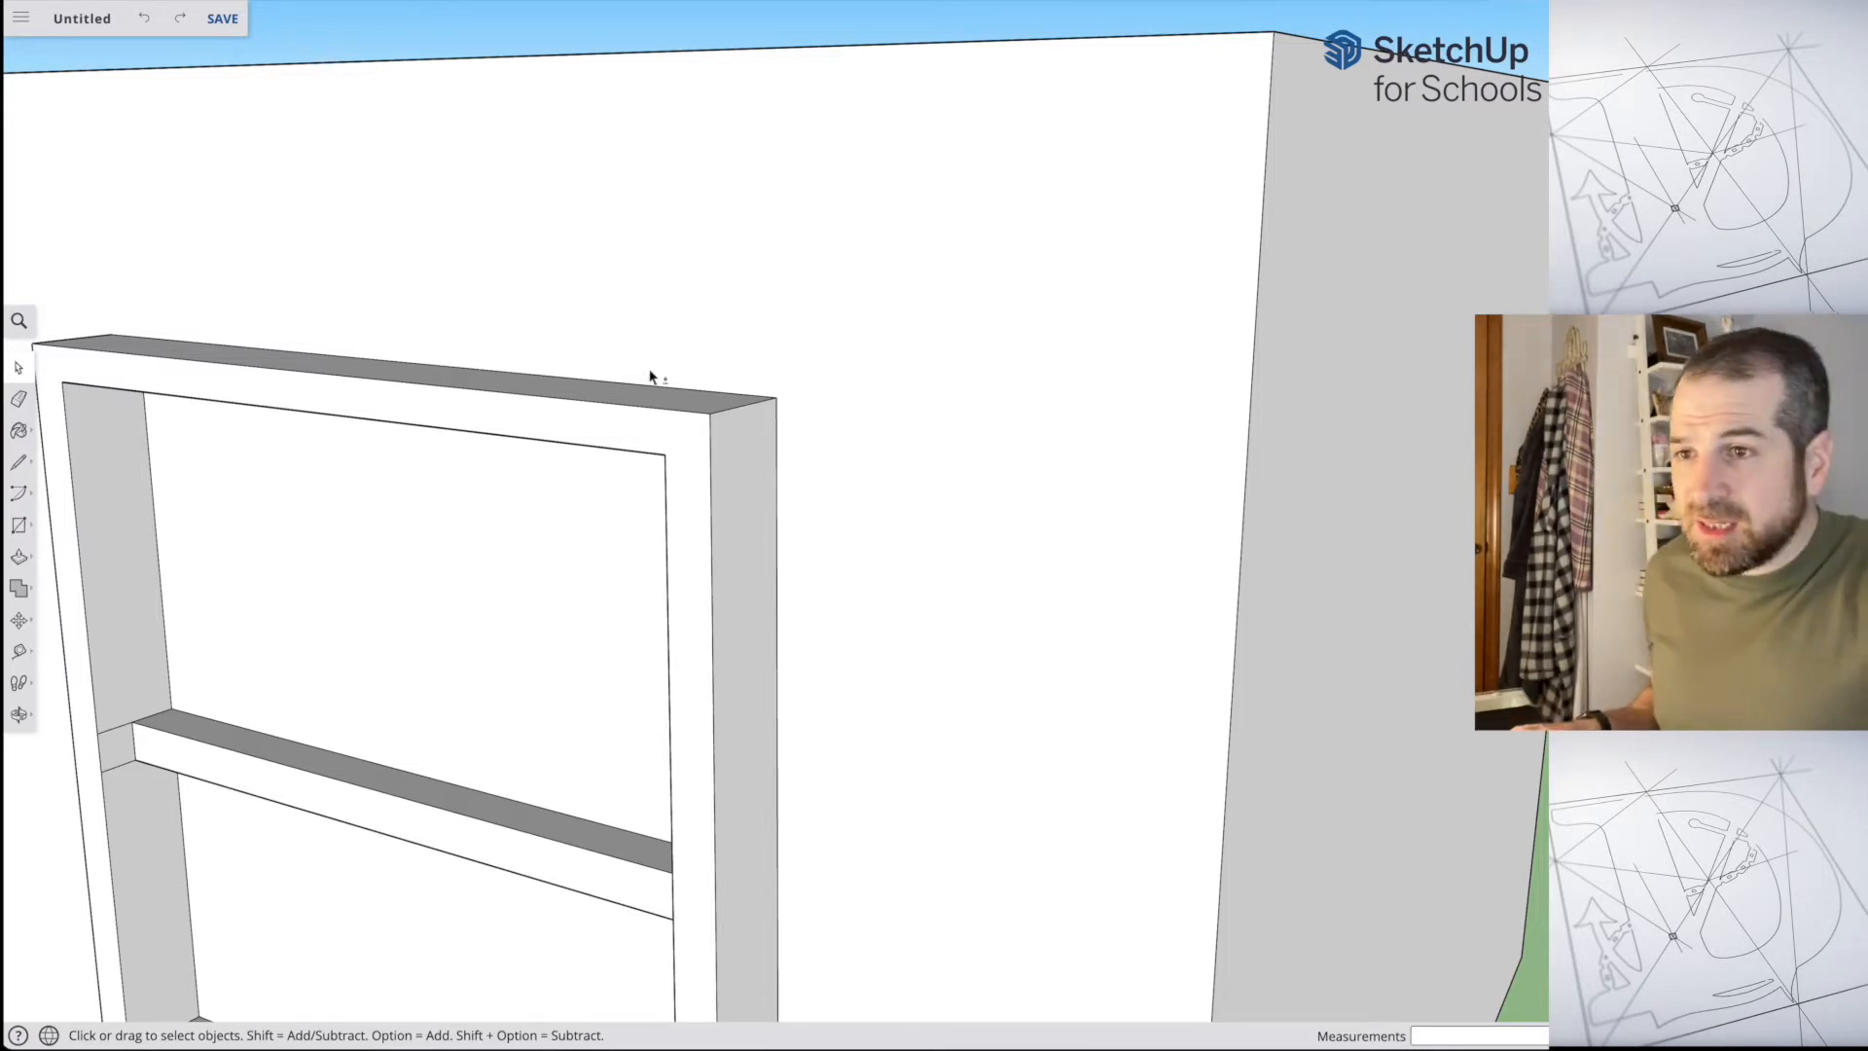
{"action": "left_click", "coordinate": [647, 407]}
{"action": "left_click", "coordinate": [687, 390], "text": "shift"}
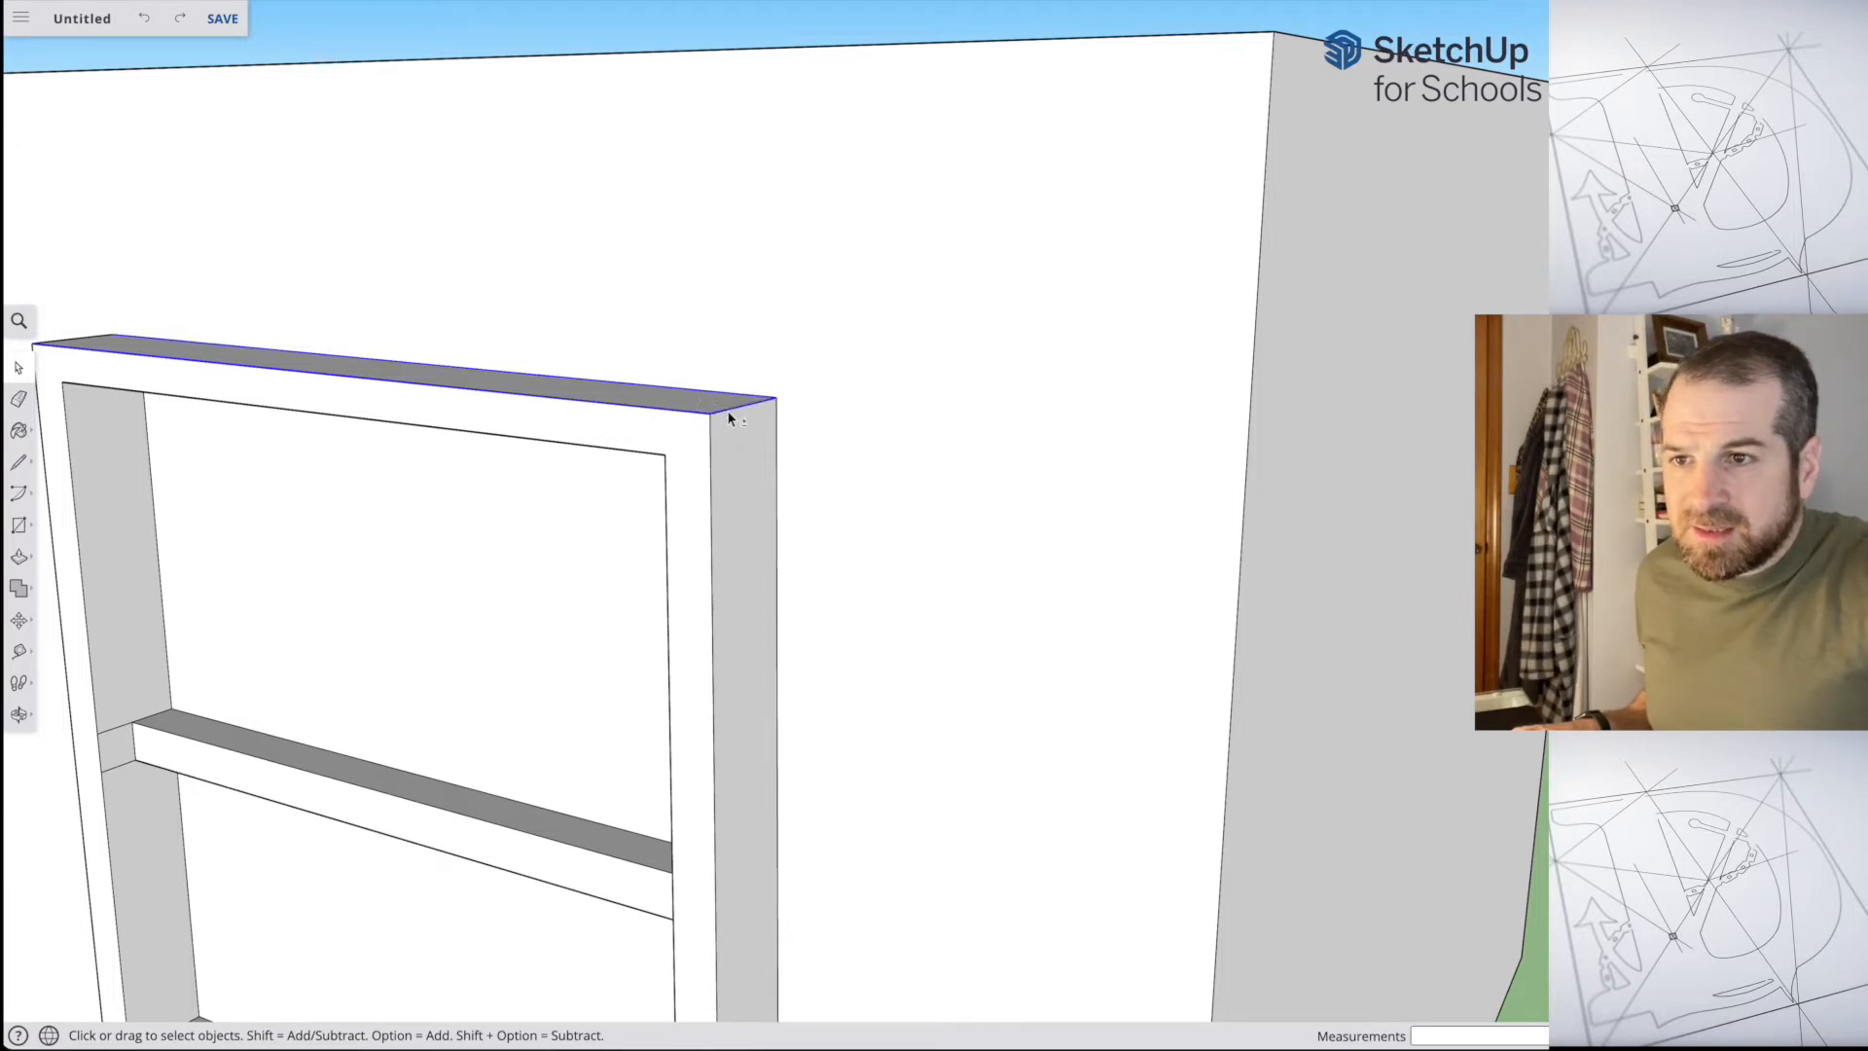
{"action": "left_click", "coordinate": [711, 472], "text": "shift"}
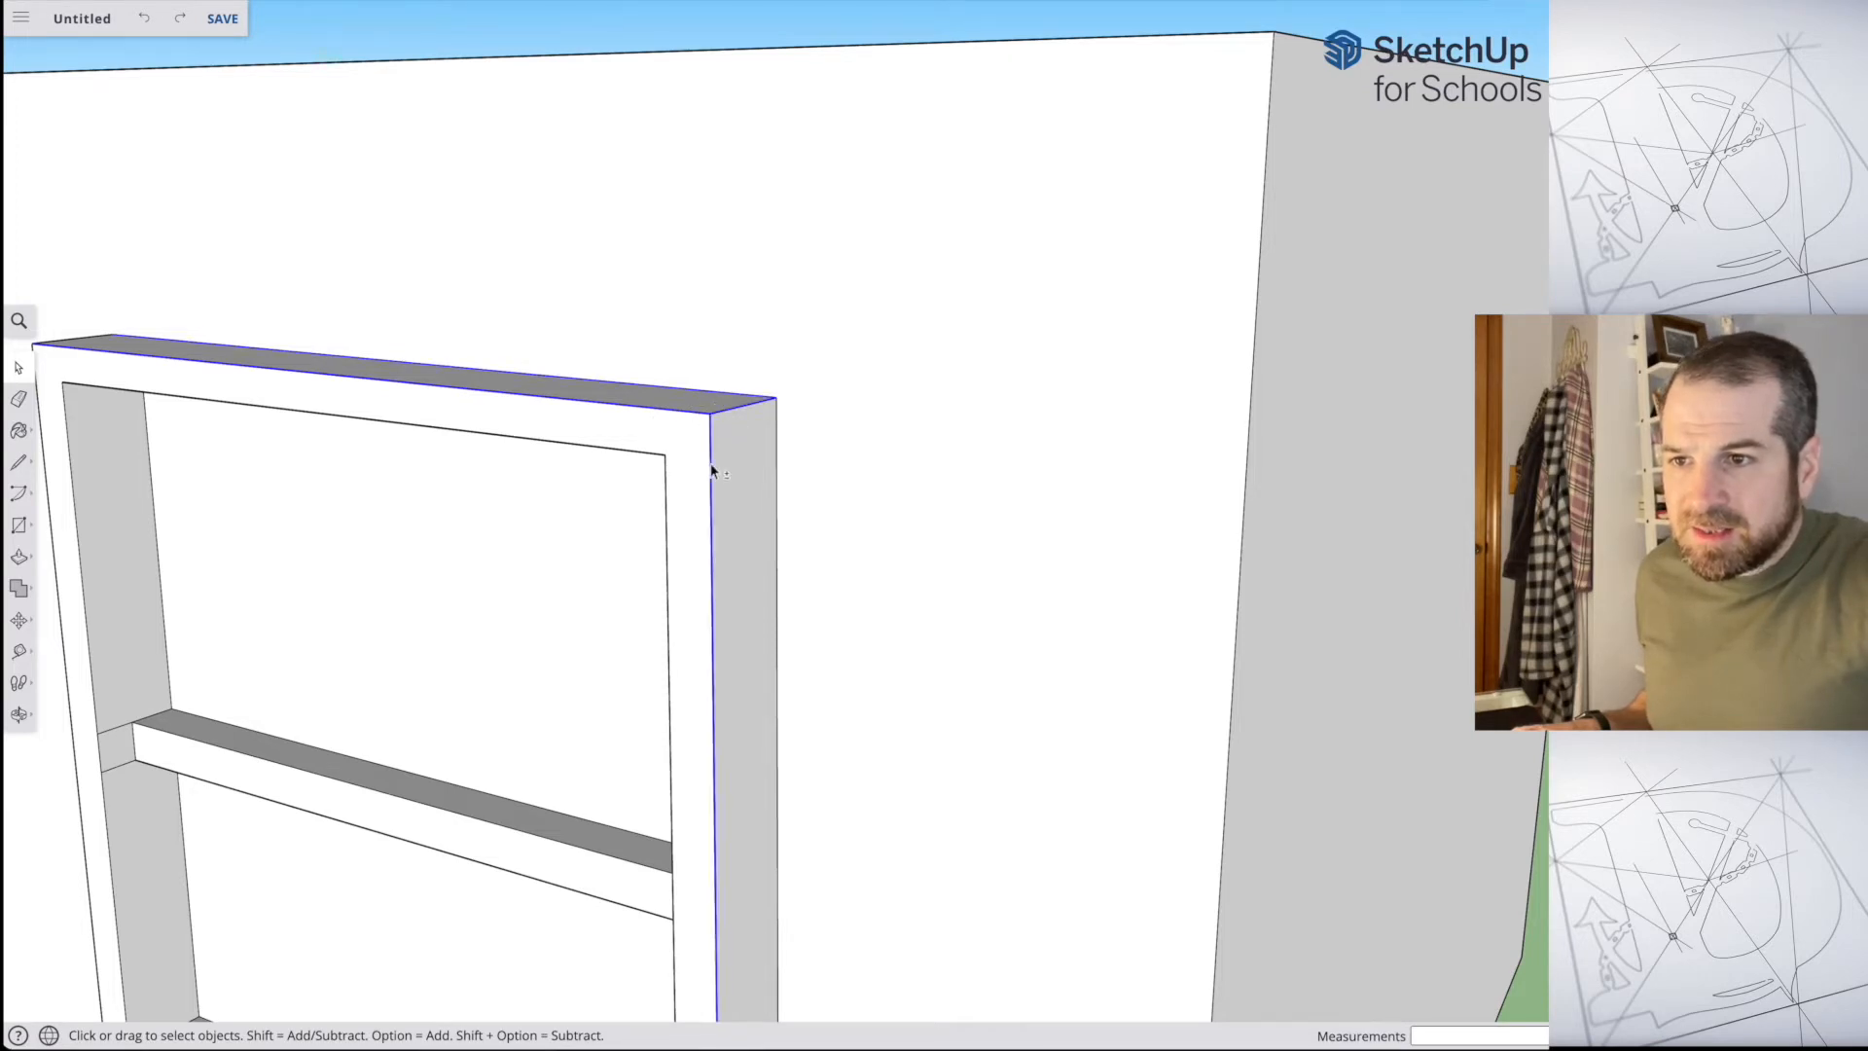
{"action": "left_click", "coordinate": [760, 473], "text": "shift"}
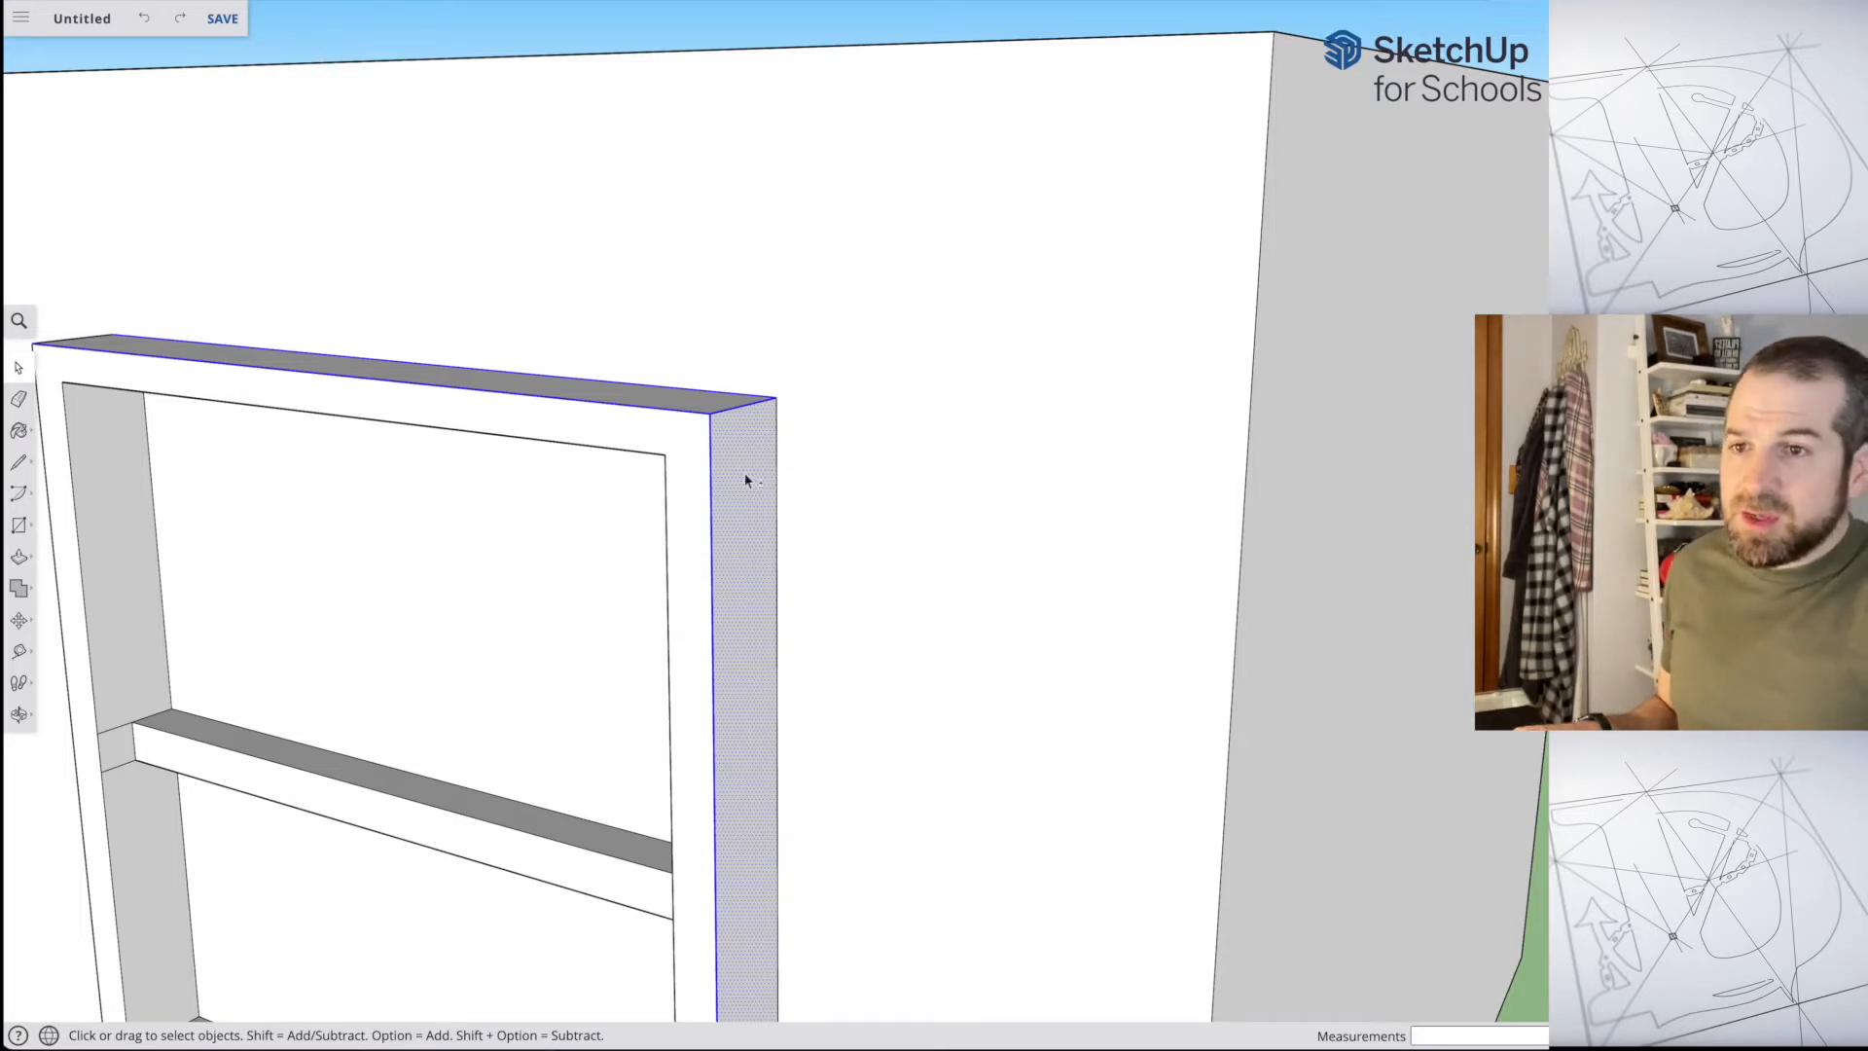
{"action": "left_click", "coordinate": [745, 477], "text": "shift"}
{"action": "left_click", "coordinate": [777, 475], "text": "shift"}
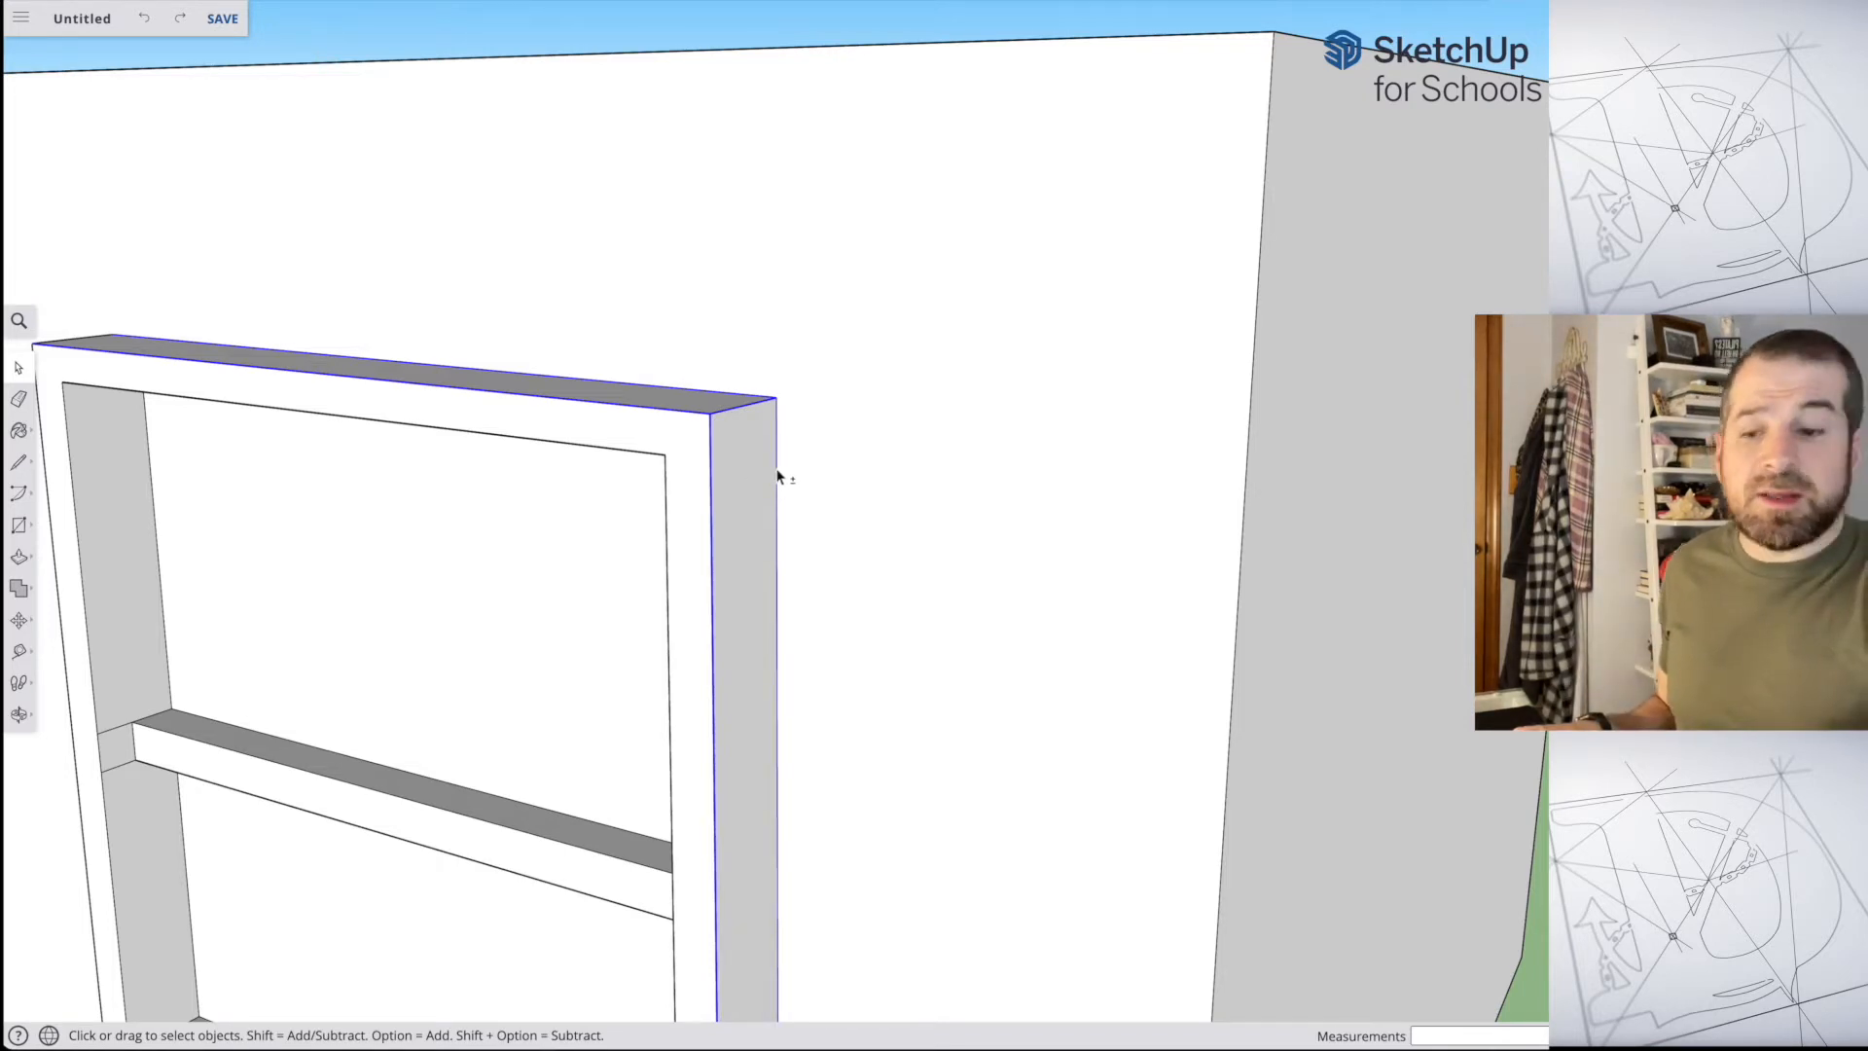
Step: Delete the selected edges of the window frame and undo the deletion
{"action": "key", "text": "Delete"}
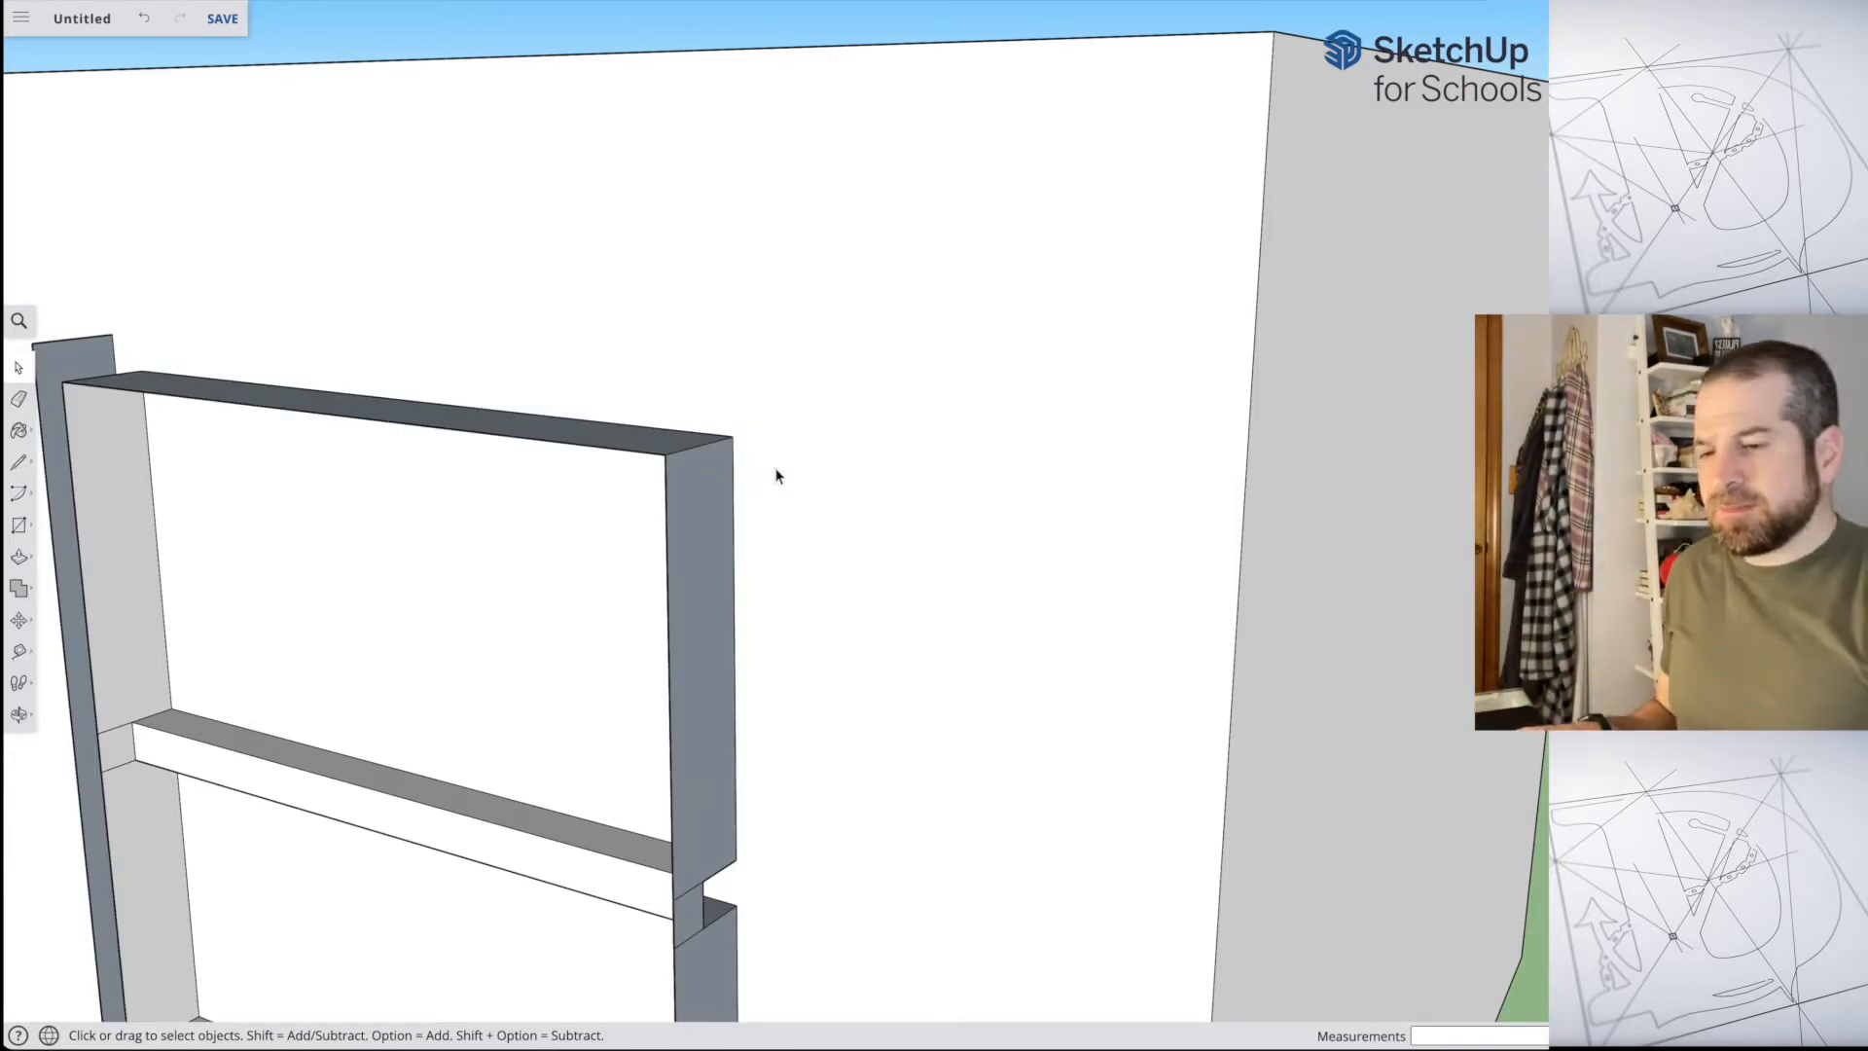
{"action": "key", "text": "super+z"}
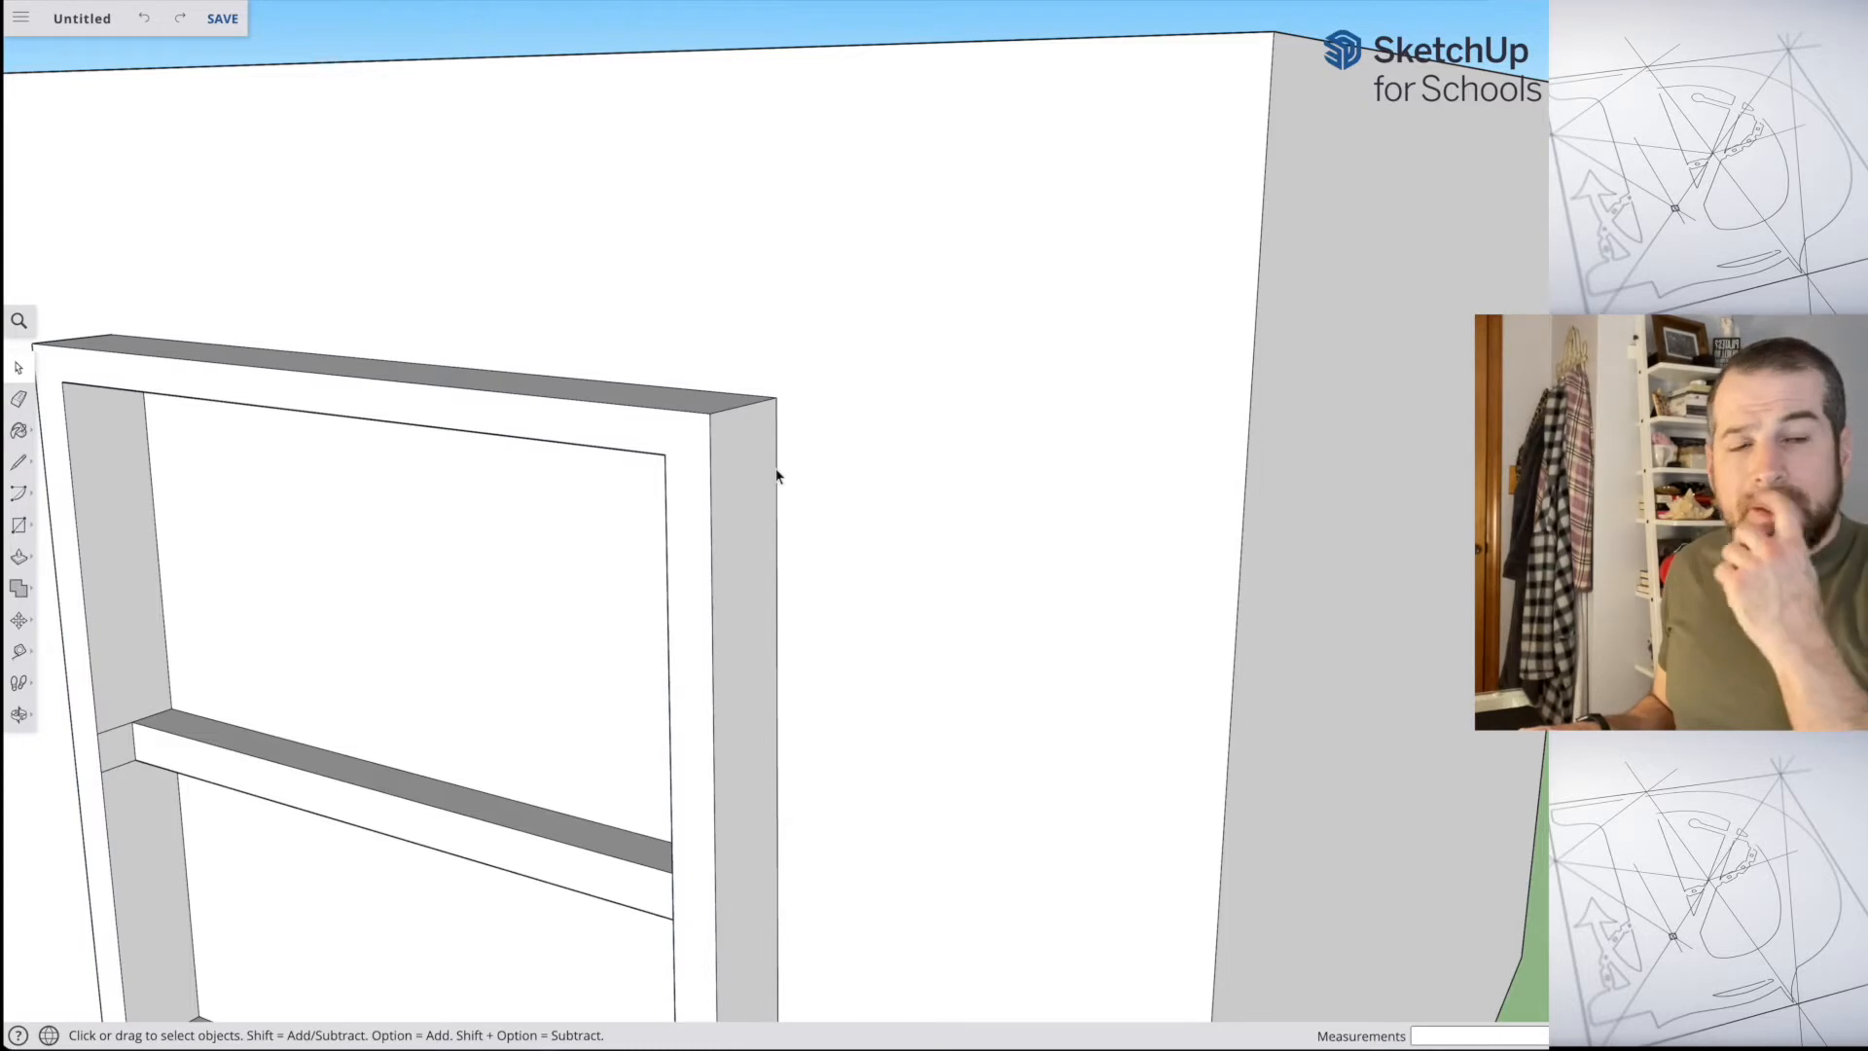
{"action": "scroll", "coordinate": [783, 475], "scroll_direction": "down", "scroll_amount": 5}
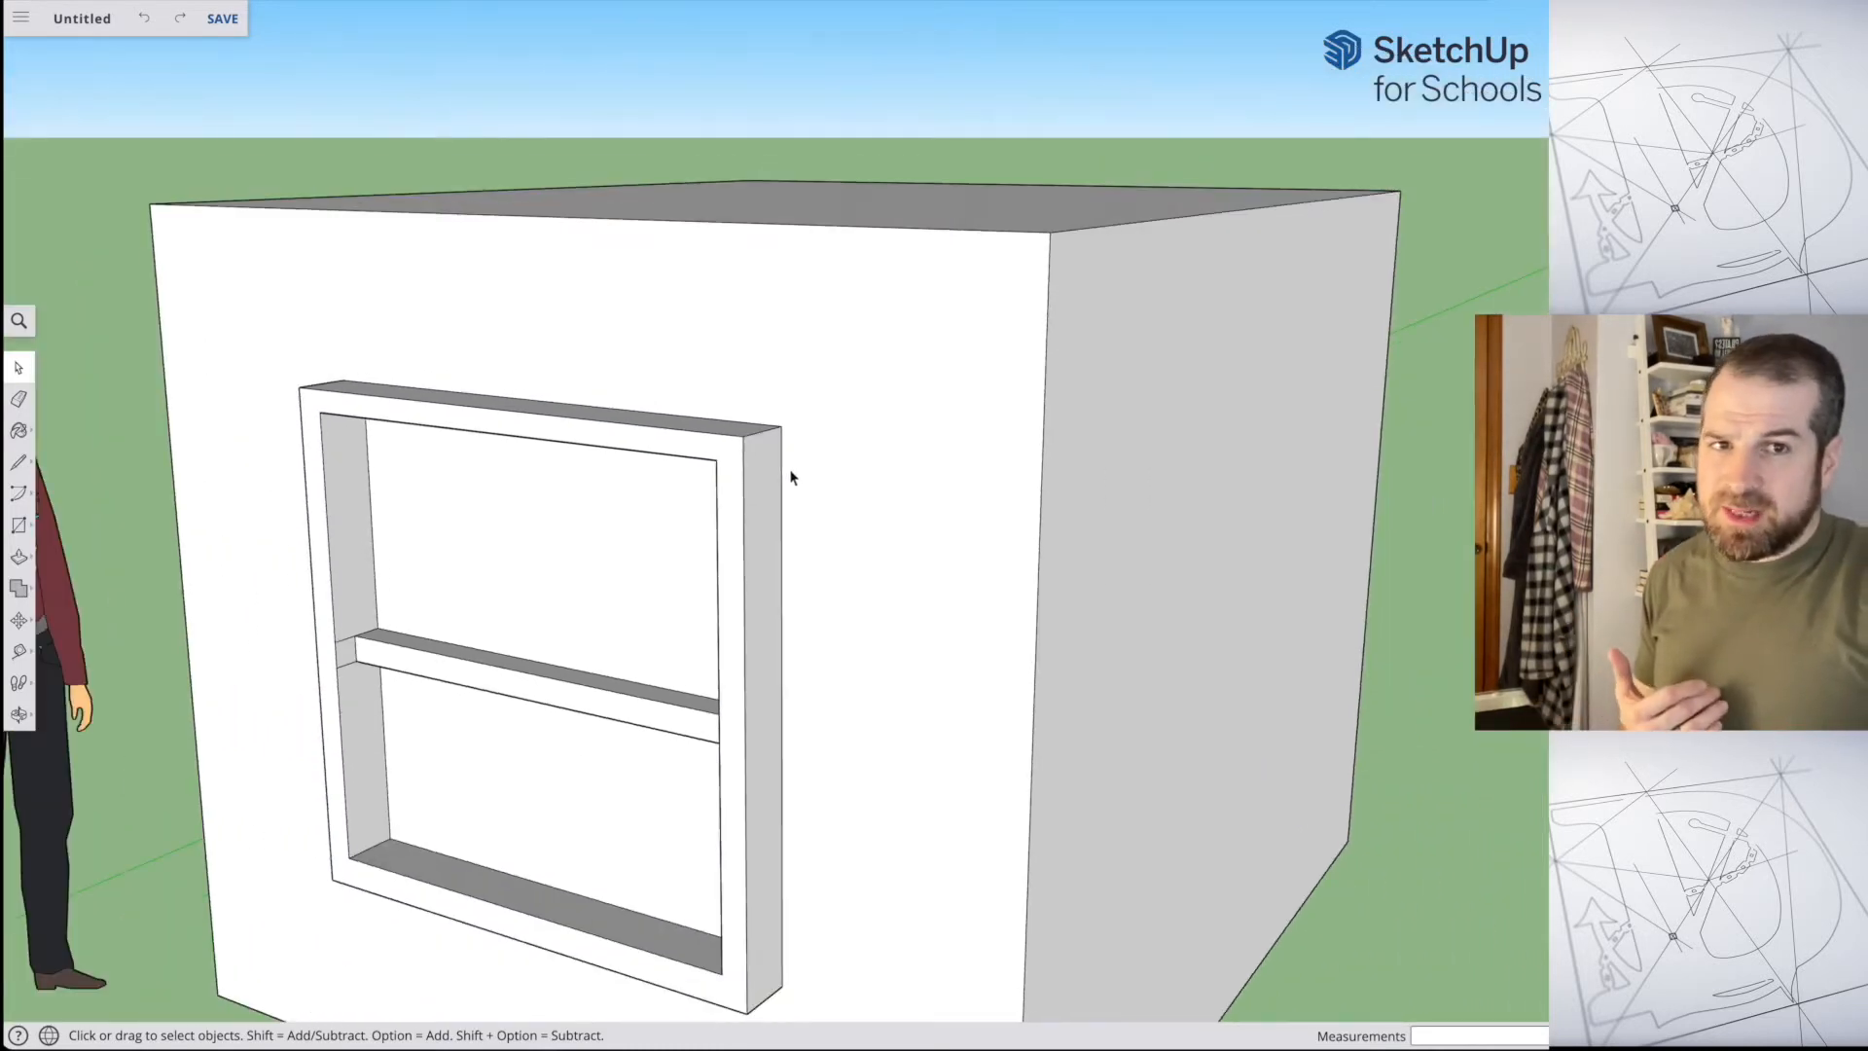
{"action": "scroll", "coordinate": [791, 477], "scroll_direction": "down", "scroll_amount": 3}
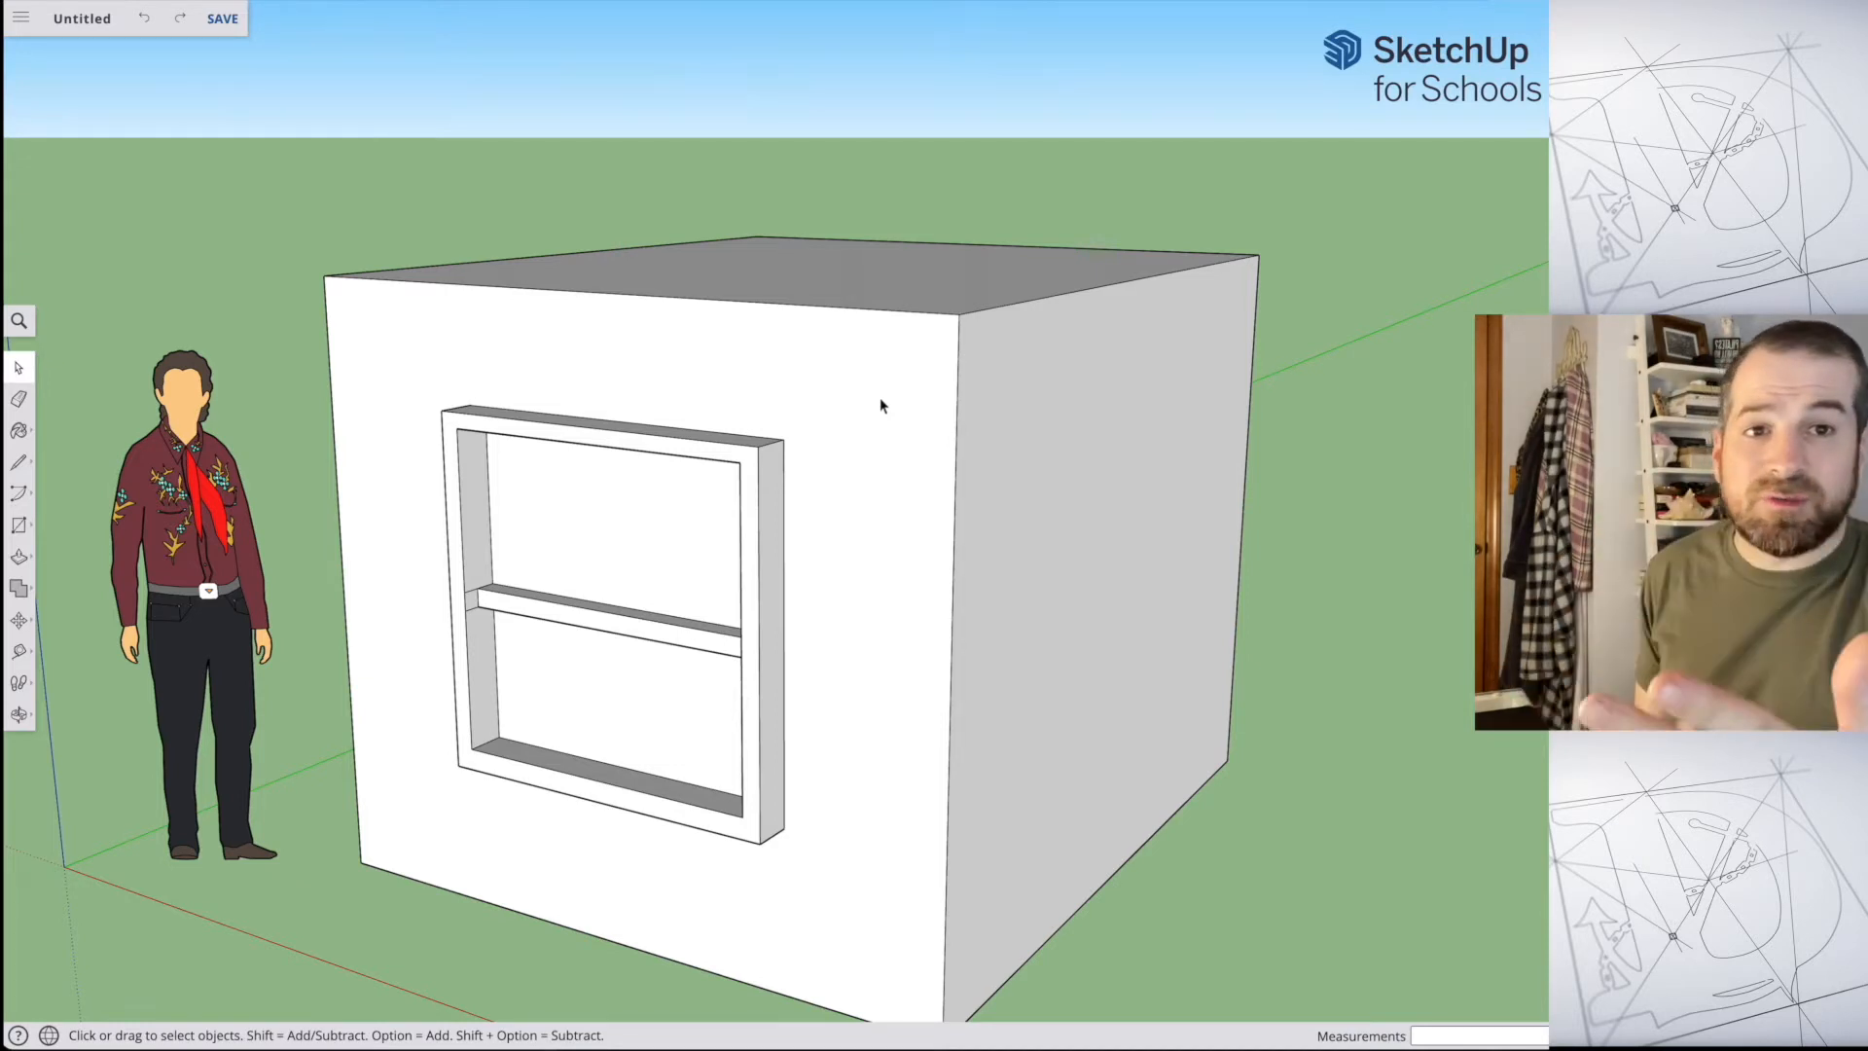
{"action": "scroll", "coordinate": [1124, 381], "scroll_direction": "down", "scroll_amount": 2}
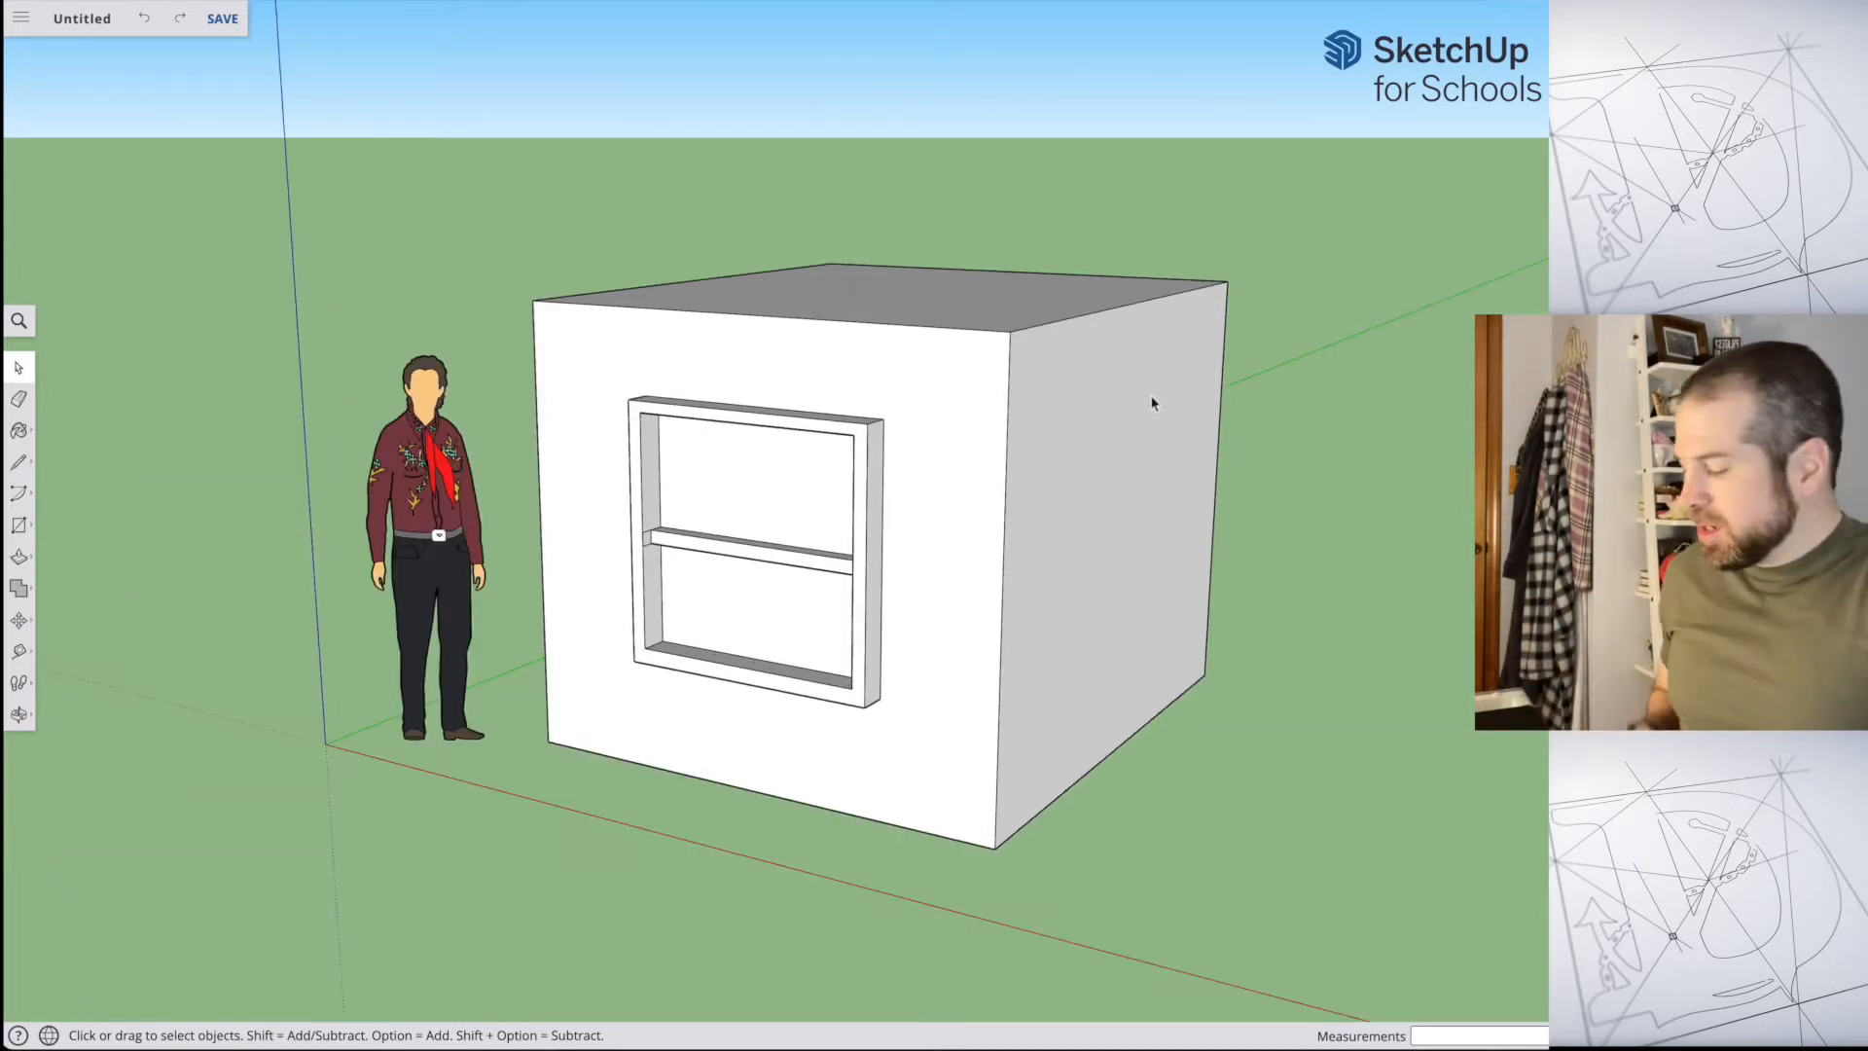
Step: Draw selection rectangles over the empty ground beside the box, one from left to right and one from right to left
{"action": "middle_click_drag", "start_coordinate": [1279, 445], "coordinate": [715, 409]}
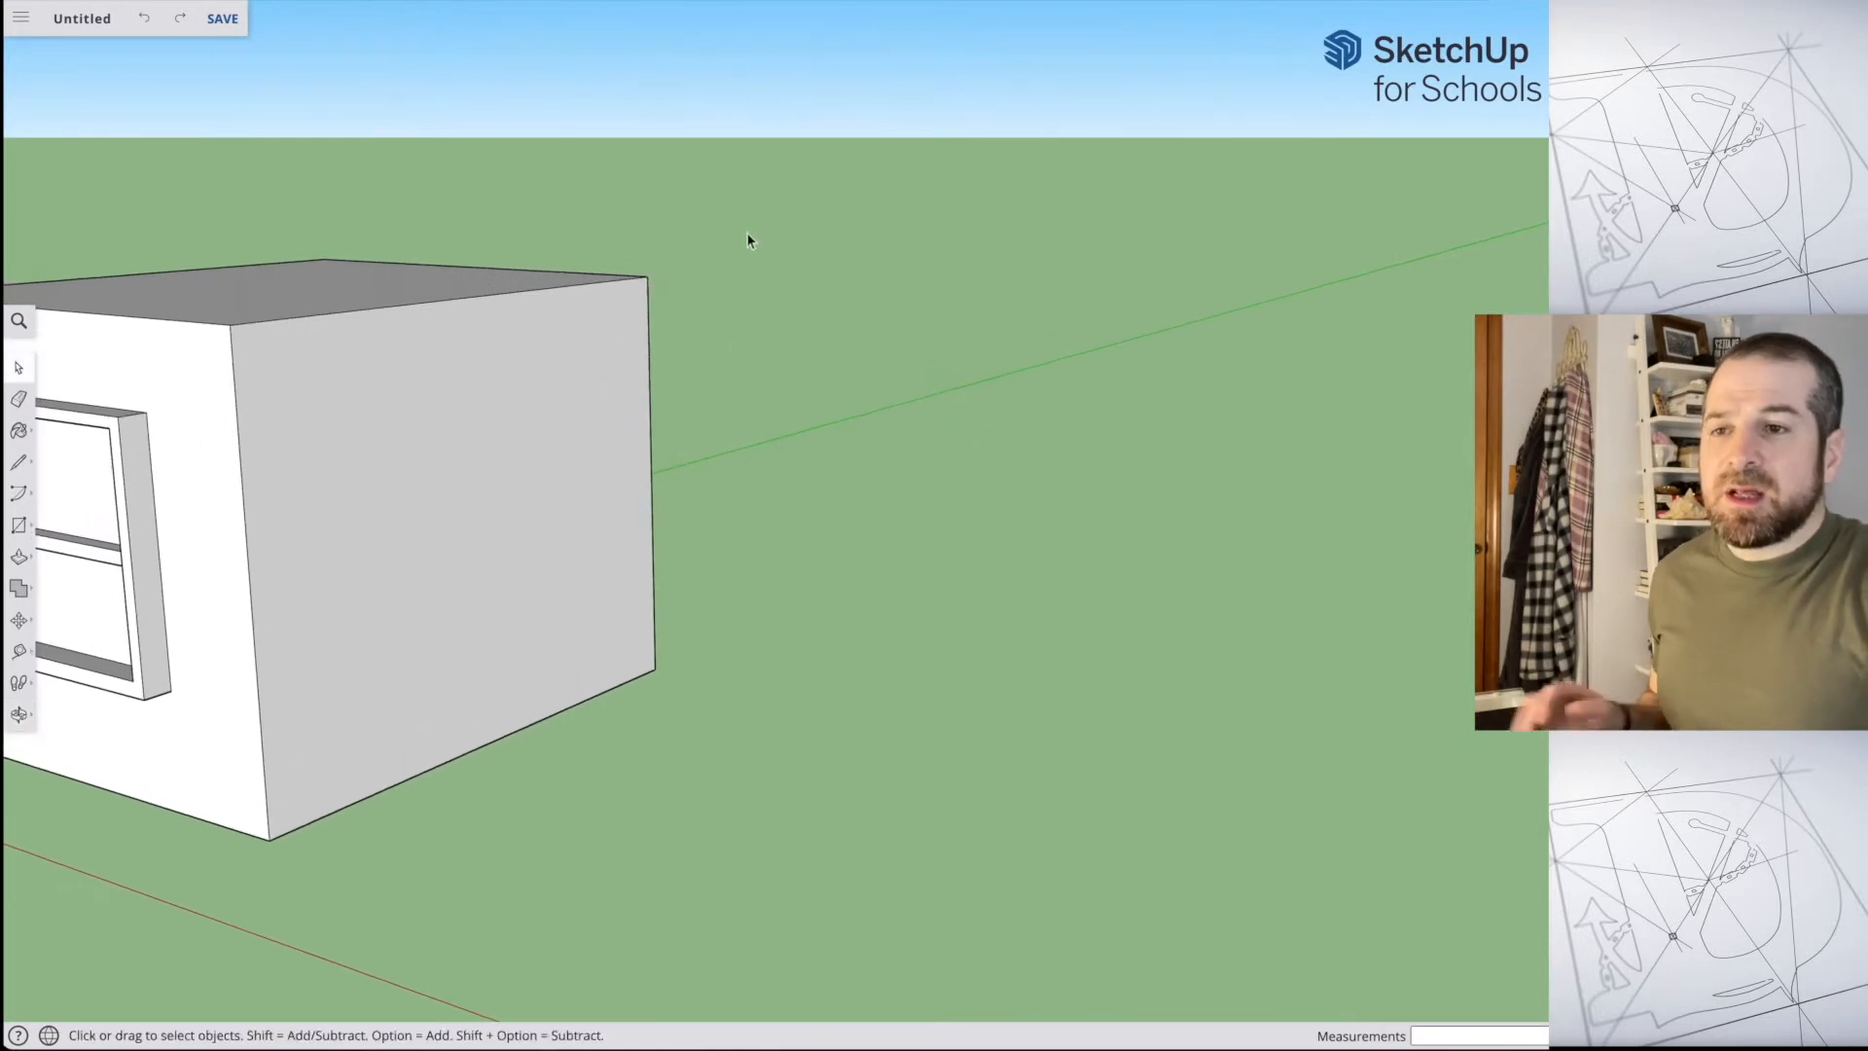
{"action": "left_click_drag", "start_coordinate": [763, 193], "coordinate": [1217, 662]}
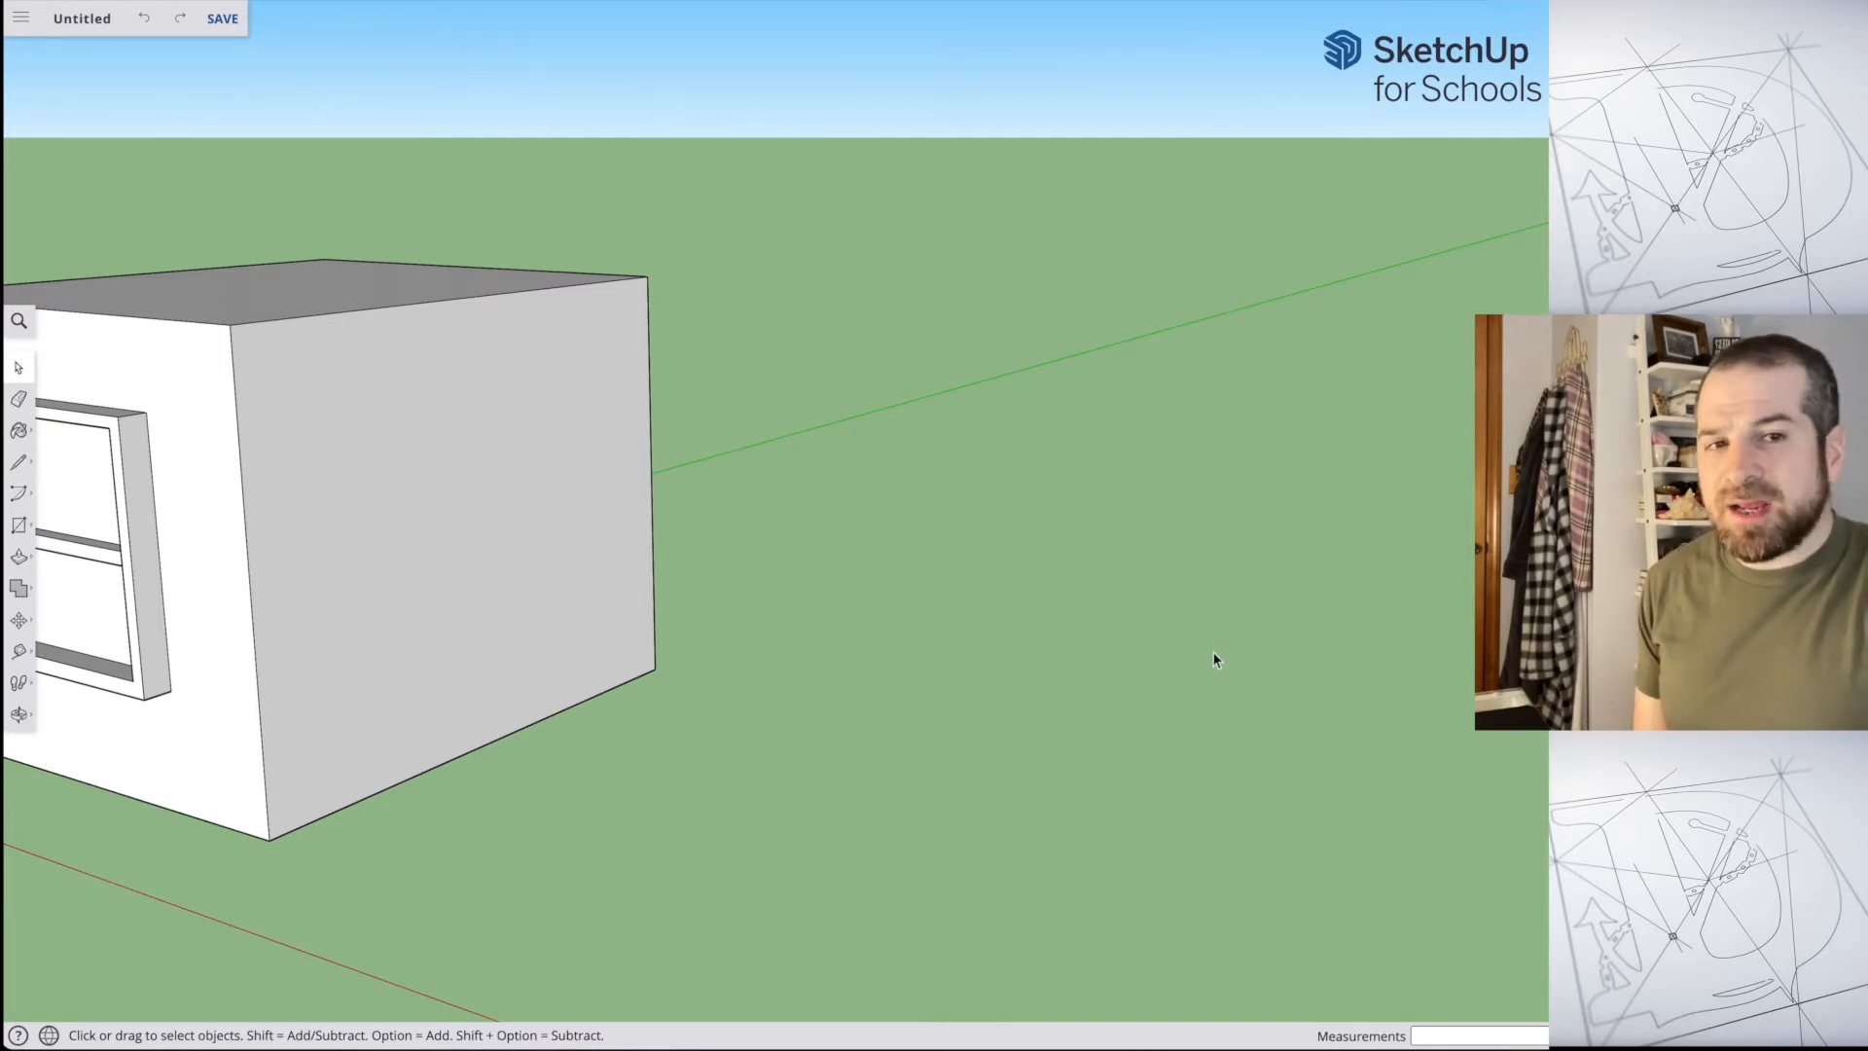
{"action": "left_click_drag", "start_coordinate": [1213, 651], "coordinate": [736, 213]}
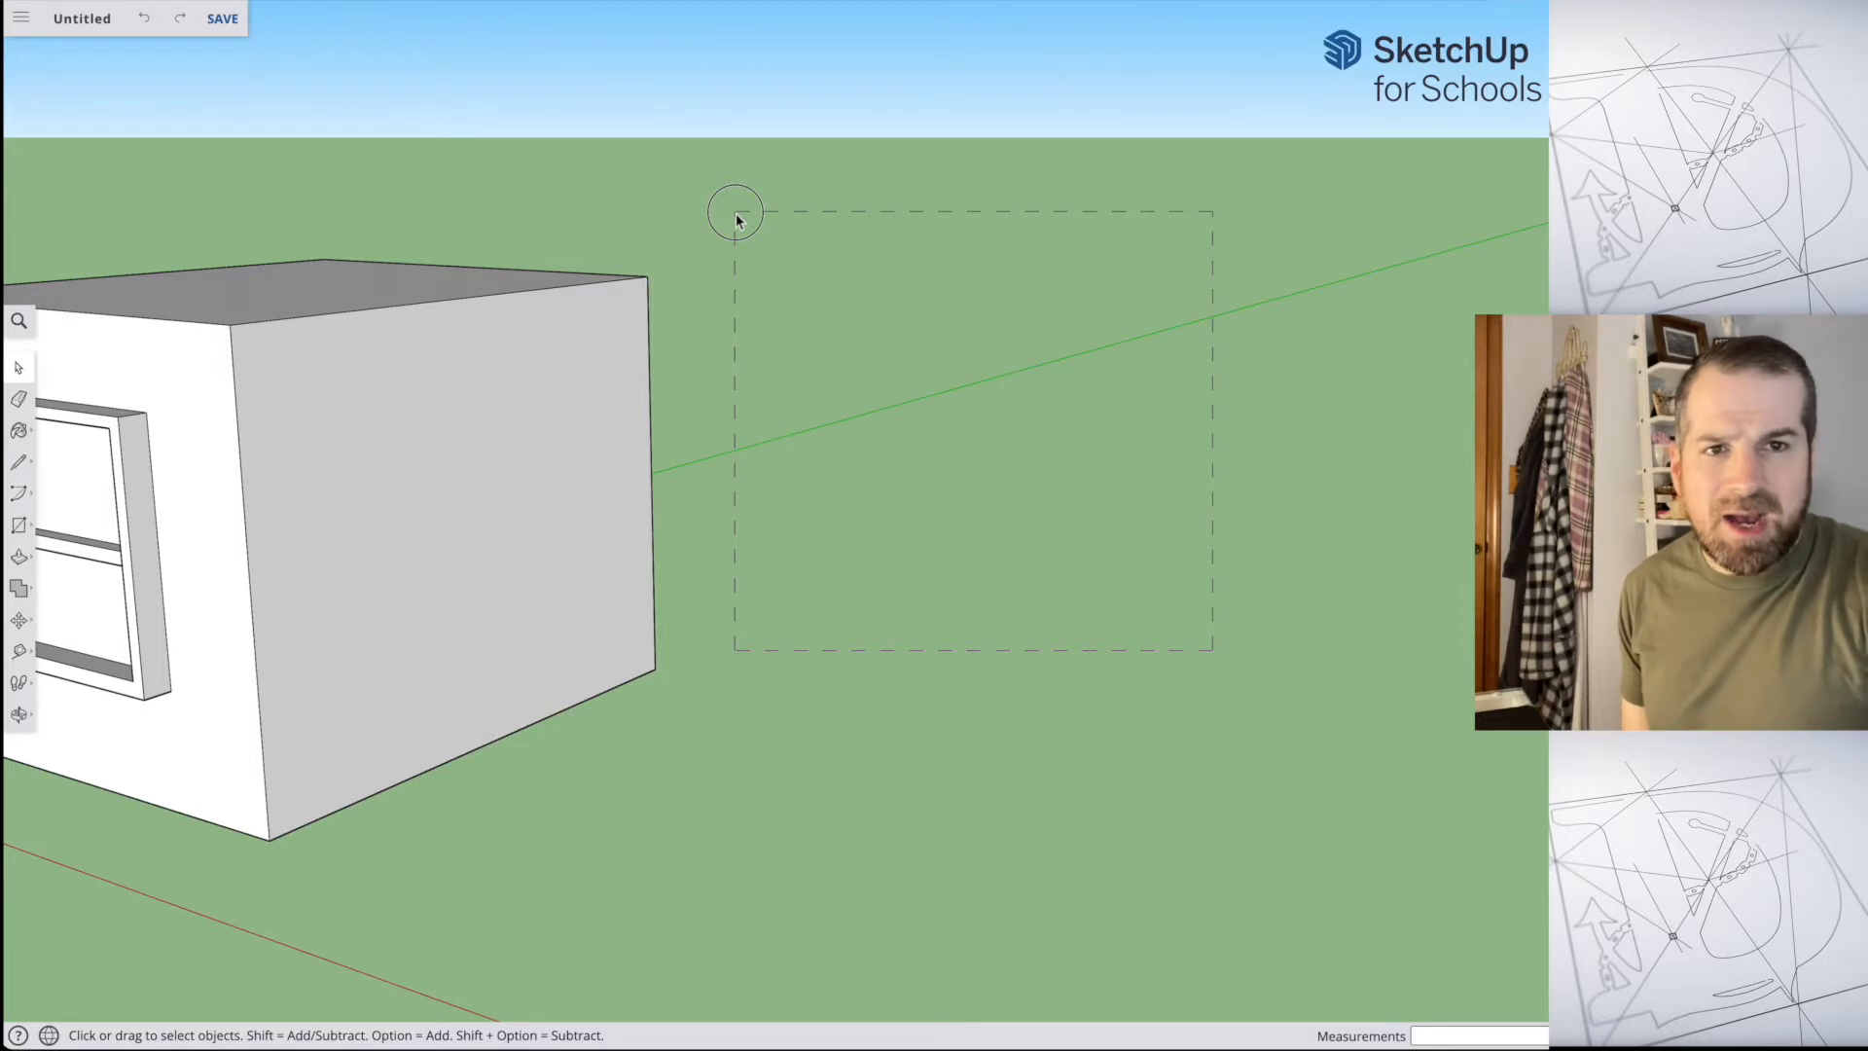
{"action": "left_click_drag", "start_coordinate": [737, 218], "coordinate": [738, 214]}
Step: Draw left-to-right selection windows around the box's upper front corner, without fully enclosing any edge or face
{"action": "middle_click_drag", "start_coordinate": [692, 228], "coordinate": [868, 178]}
{"action": "middle_click_drag", "start_coordinate": [799, 309], "coordinate": [1061, 339], "text": "shift"}
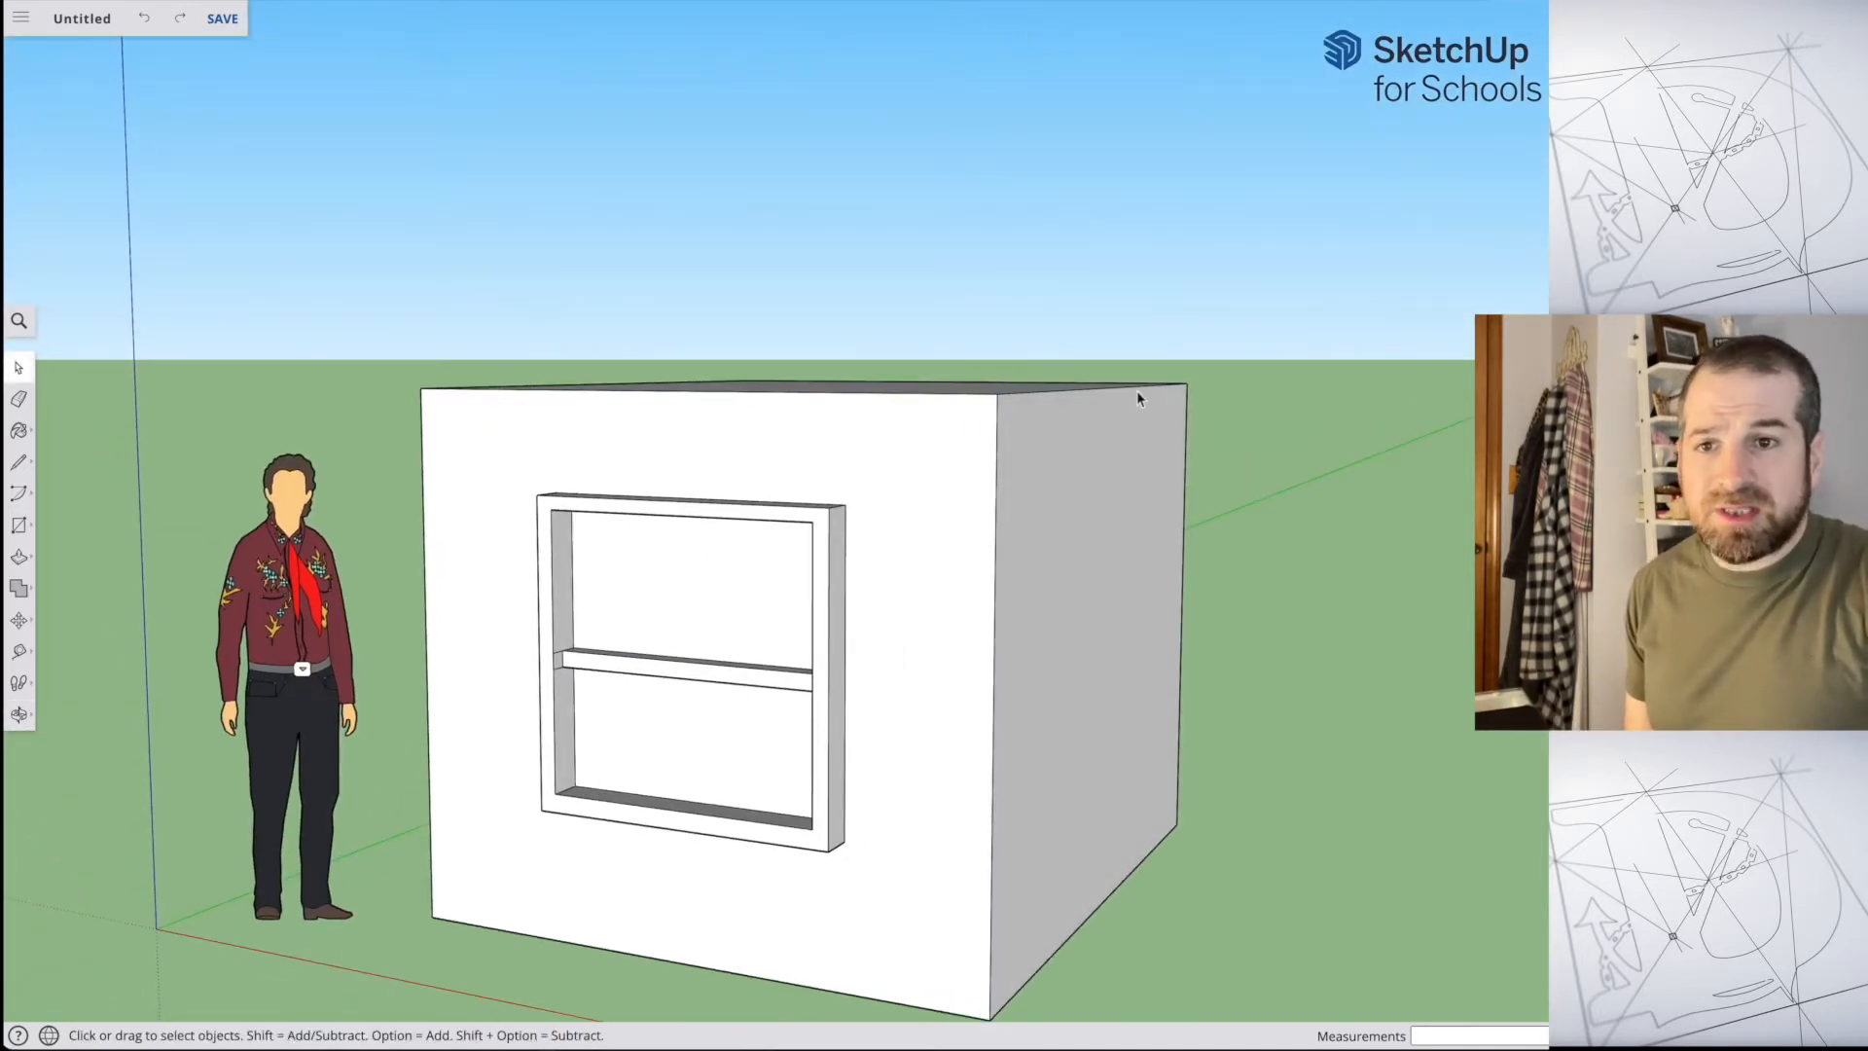
{"action": "left_click_drag", "start_coordinate": [896, 256], "coordinate": [1099, 467]}
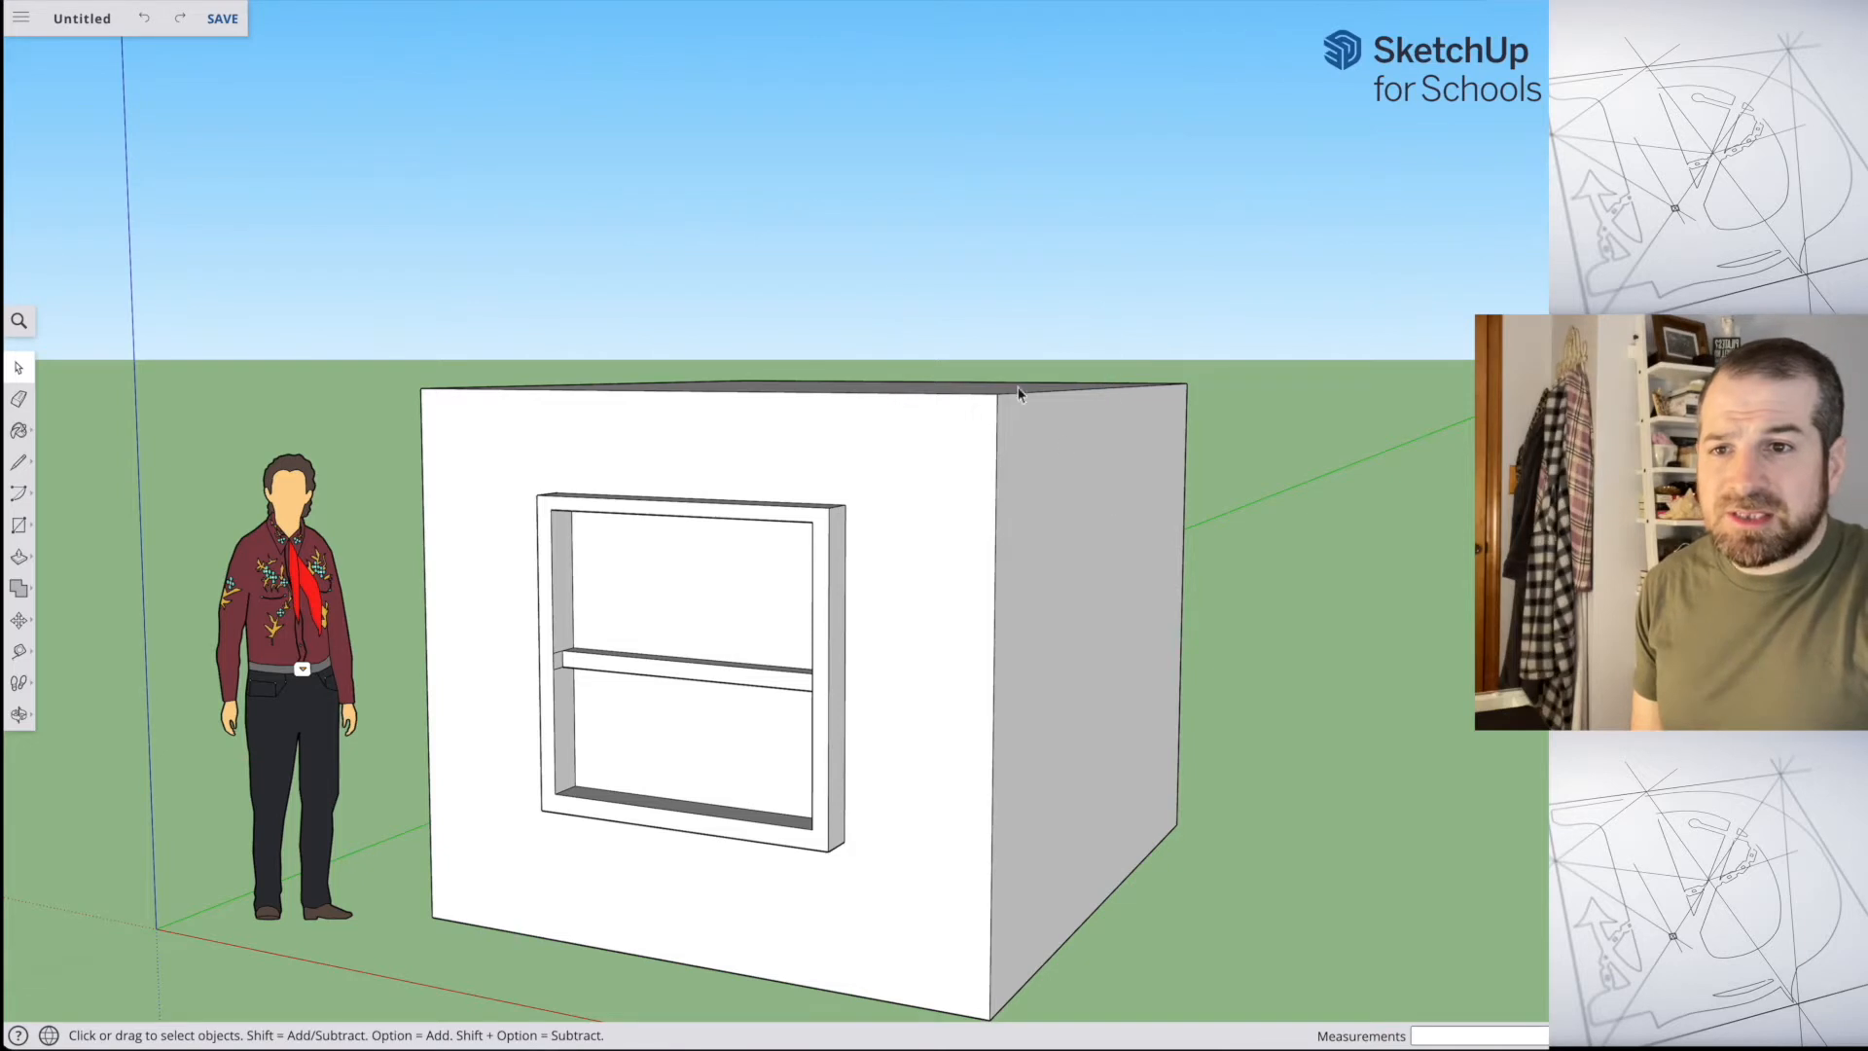
{"action": "left_click_drag", "start_coordinate": [881, 261], "coordinate": [1095, 494]}
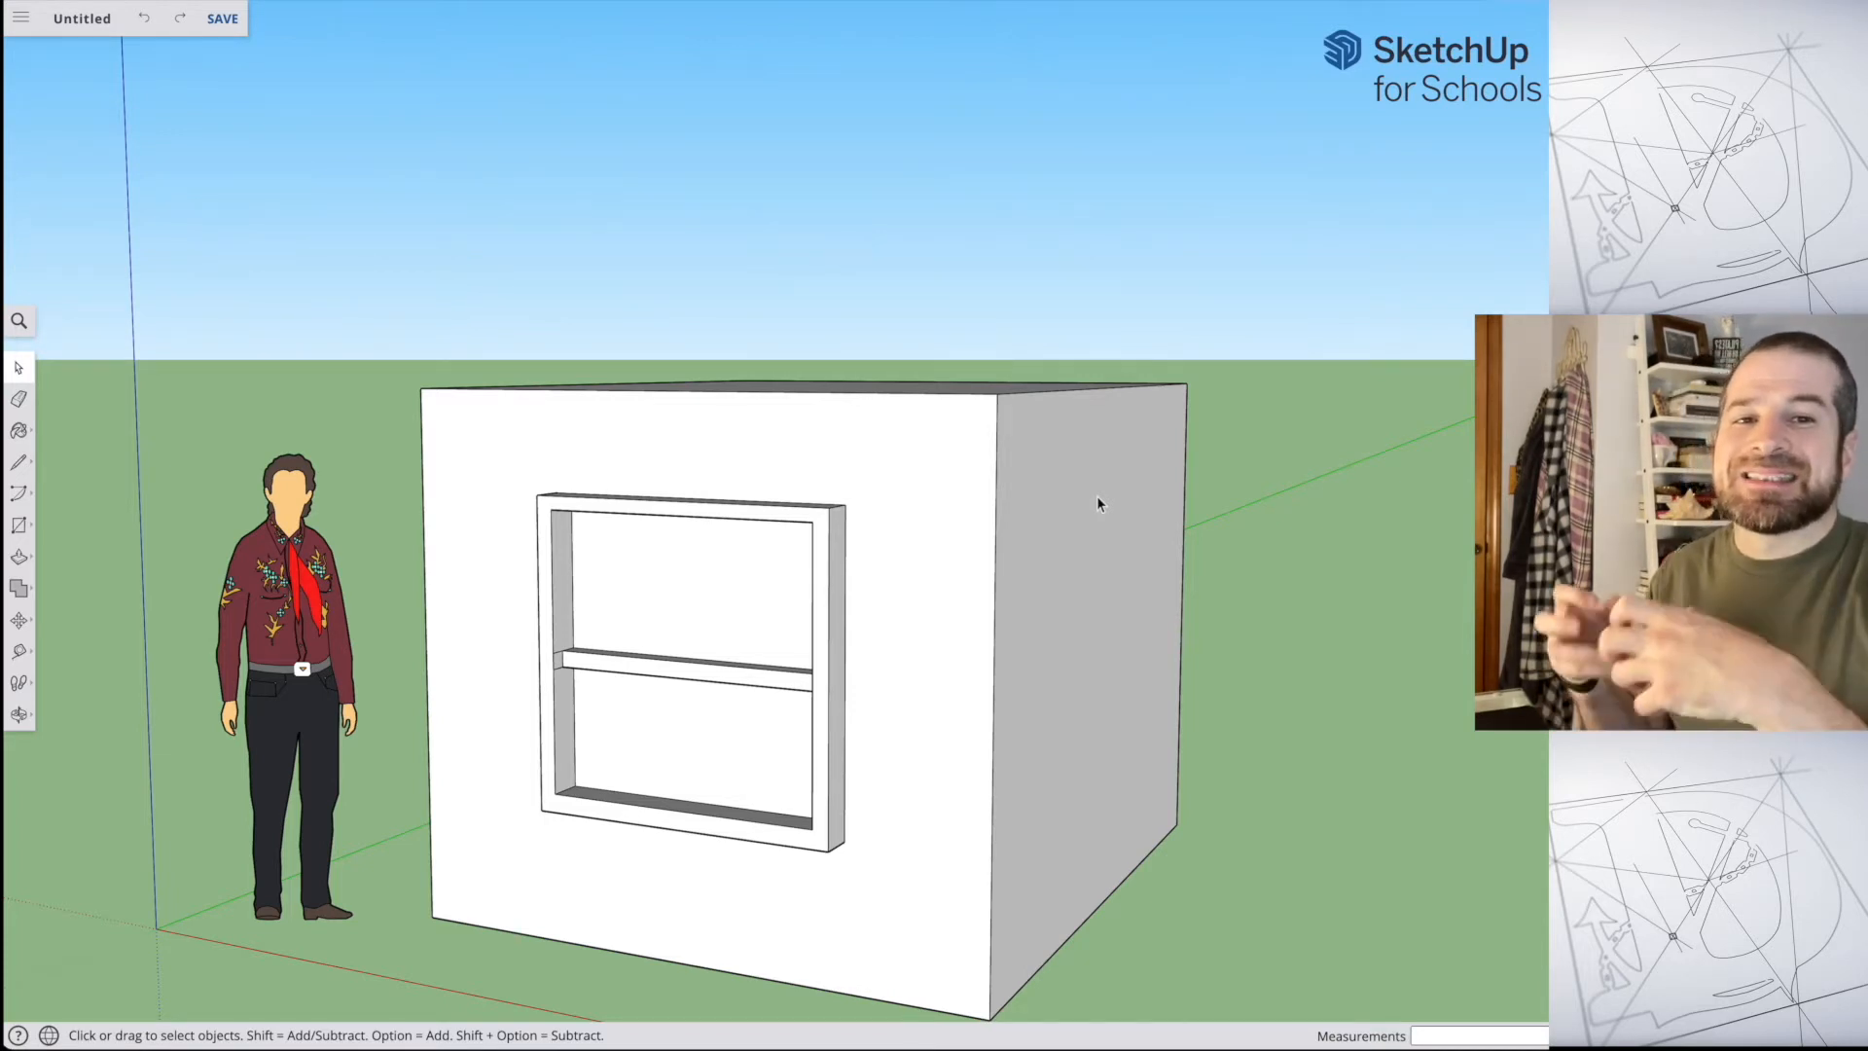
{"action": "left_click_drag", "start_coordinate": [953, 322], "coordinate": [1090, 470]}
{"action": "left_click_drag", "start_coordinate": [946, 329], "coordinate": [1086, 486]}
Step: Fully enclose the side wall's top edge in a left-to-right selection window, delete it and undo the deletion
{"action": "left_click_drag", "start_coordinate": [928, 261], "coordinate": [1248, 465]}
{"action": "middle_click_drag", "start_coordinate": [1241, 436], "coordinate": [1212, 477]}
{"action": "key", "text": "Delete"}
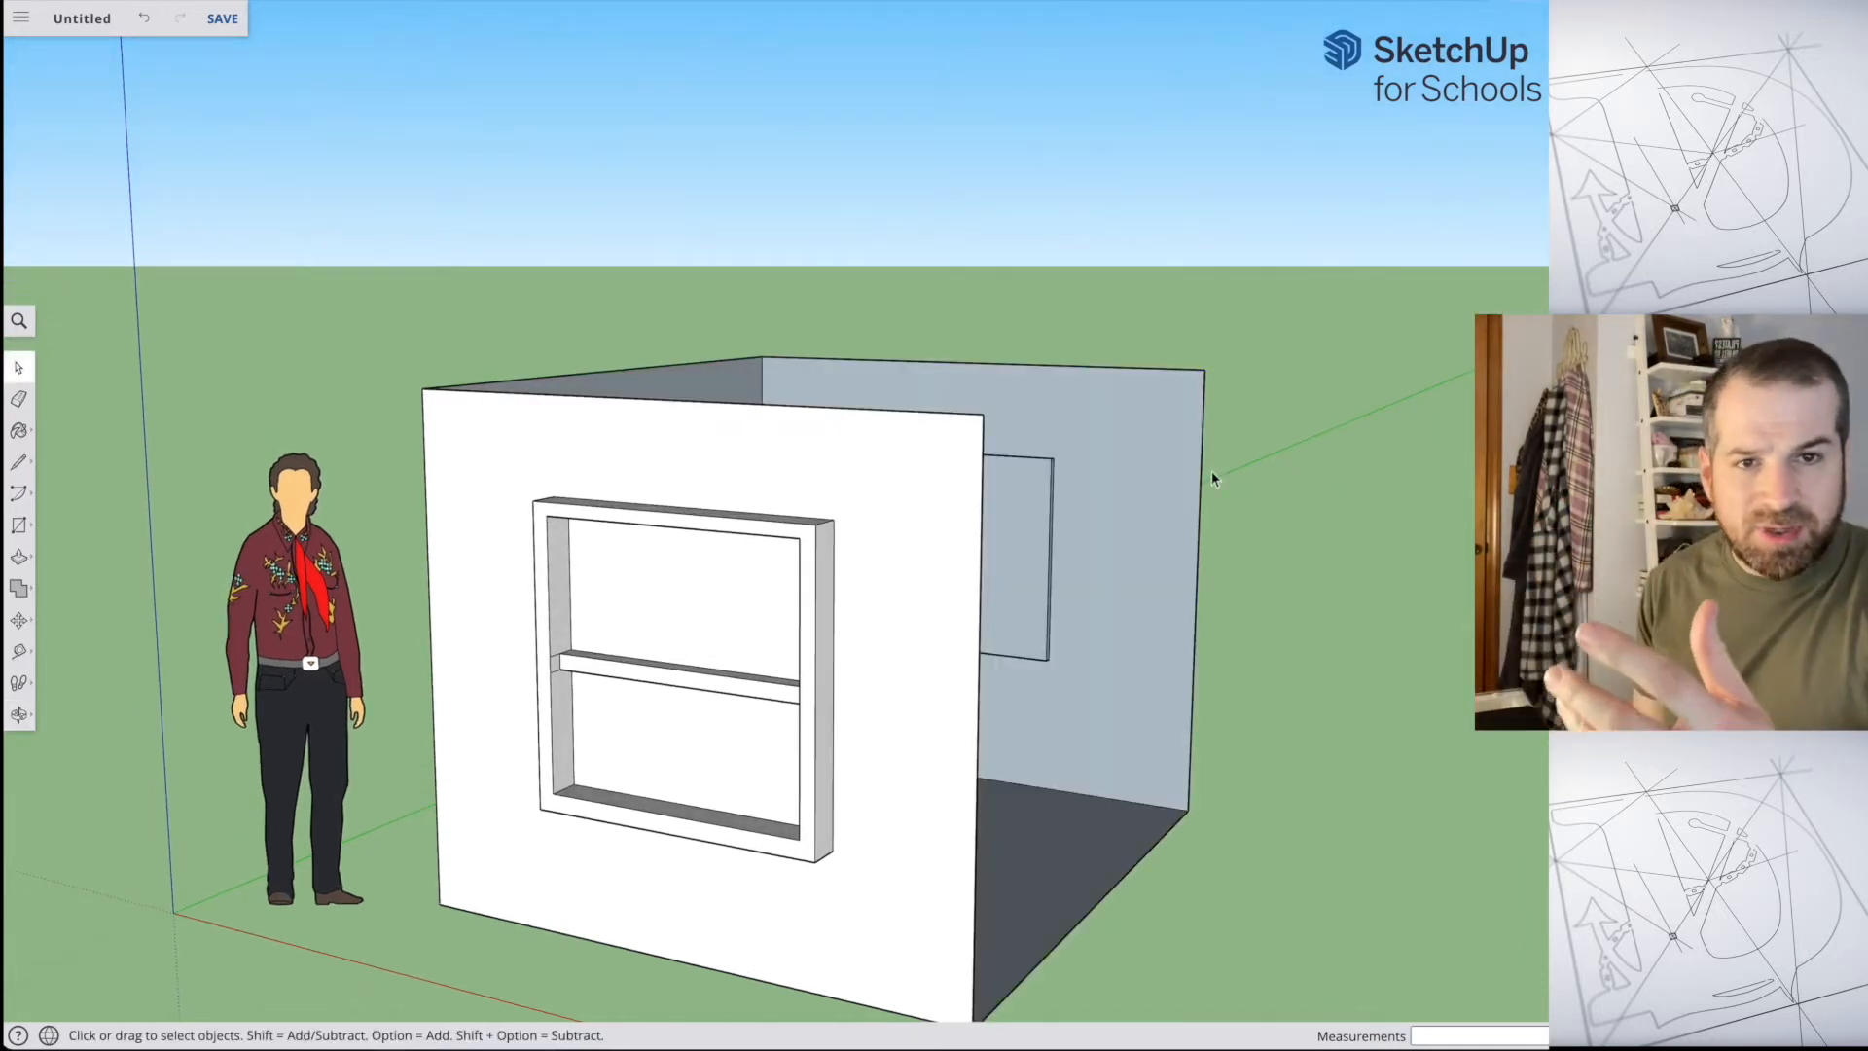
{"action": "key", "text": "super+z"}
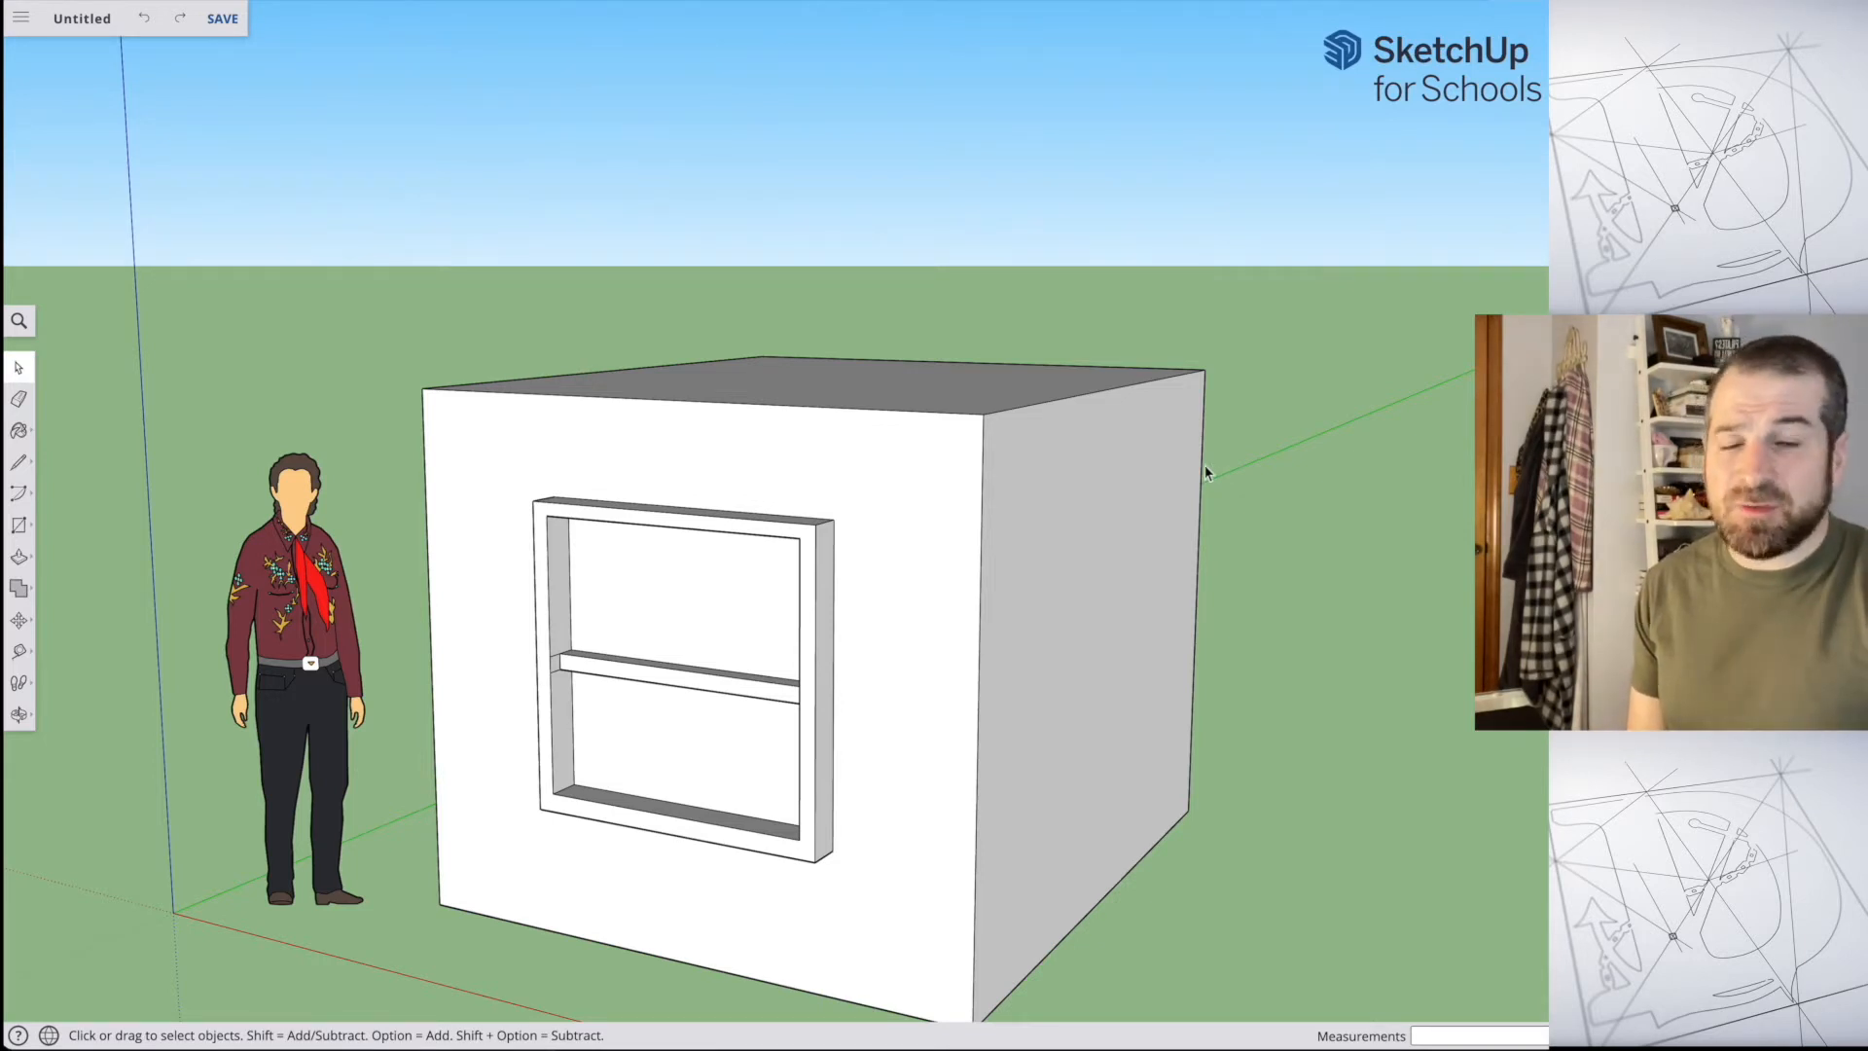
Step: Select everything touching the box's upper front corner with a right-to-left crossing selection, delete it and undo the deletion
{"action": "middle_click_drag", "start_coordinate": [1348, 366], "coordinate": [1368, 322]}
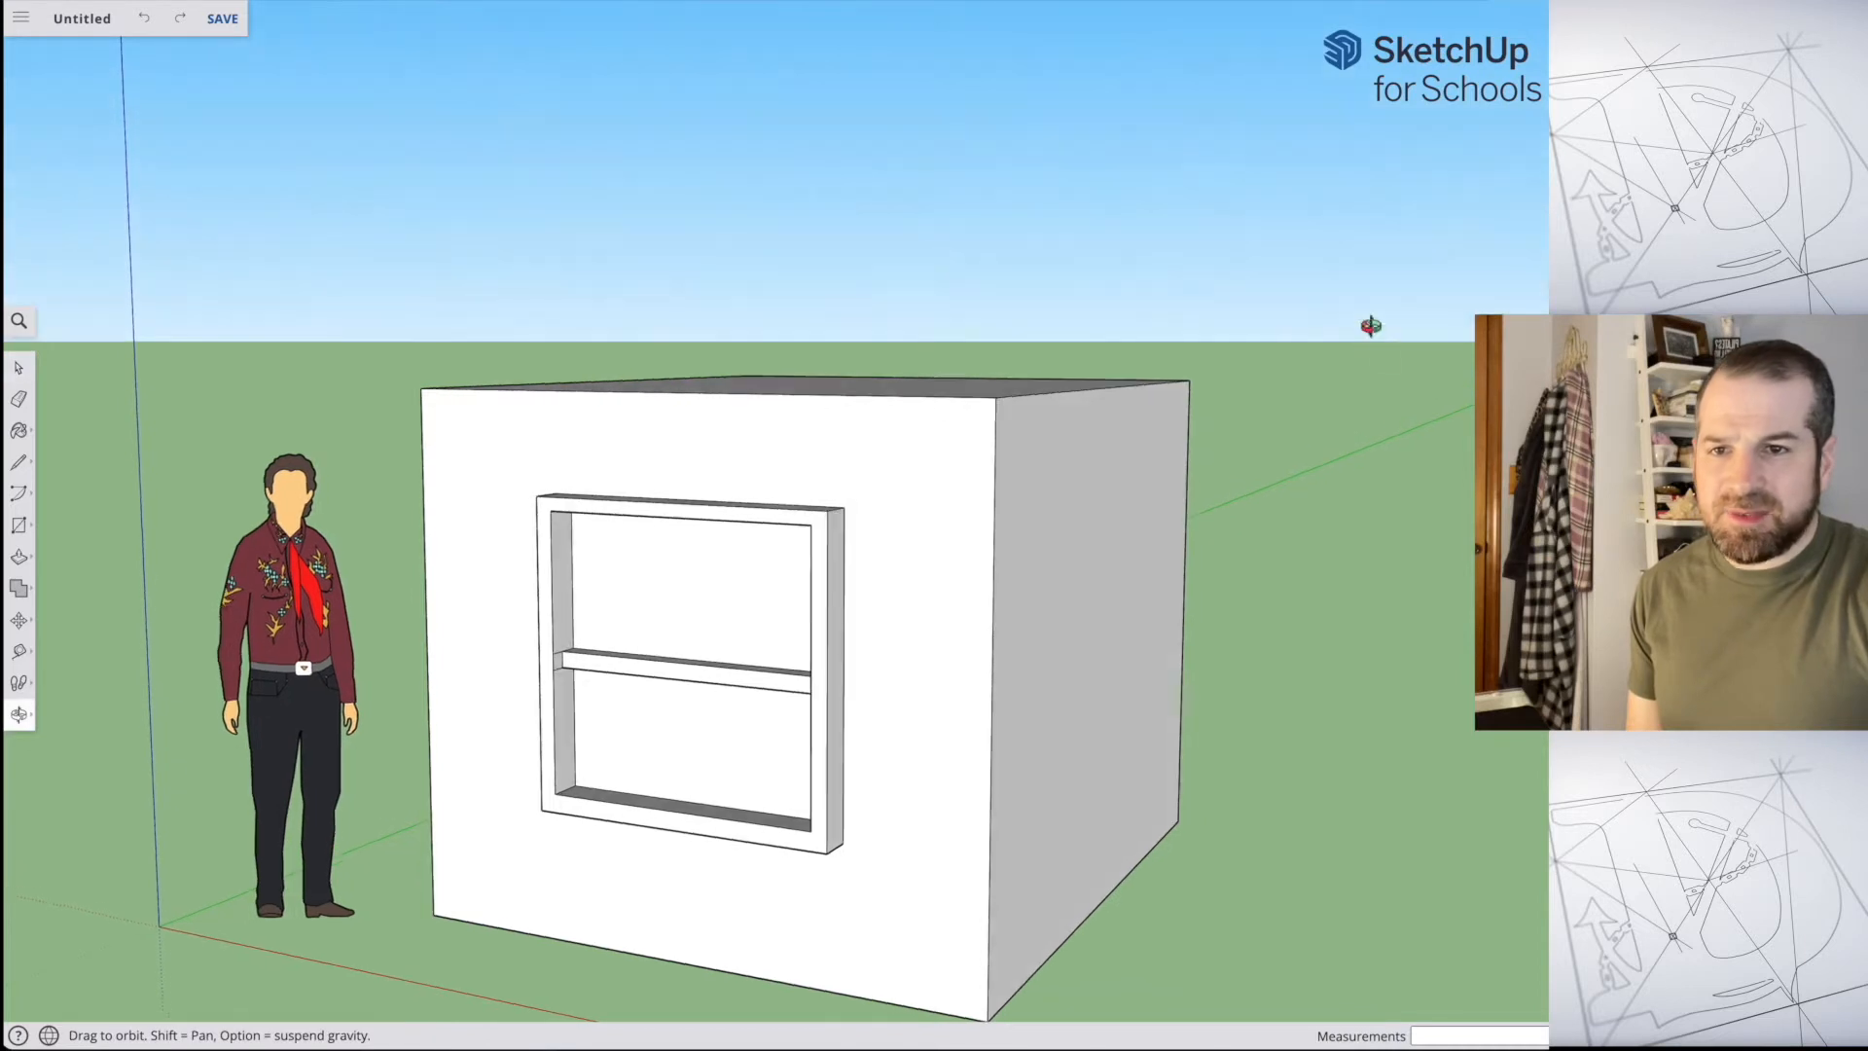
{"action": "left_click_drag", "start_coordinate": [1076, 473], "coordinate": [920, 331]}
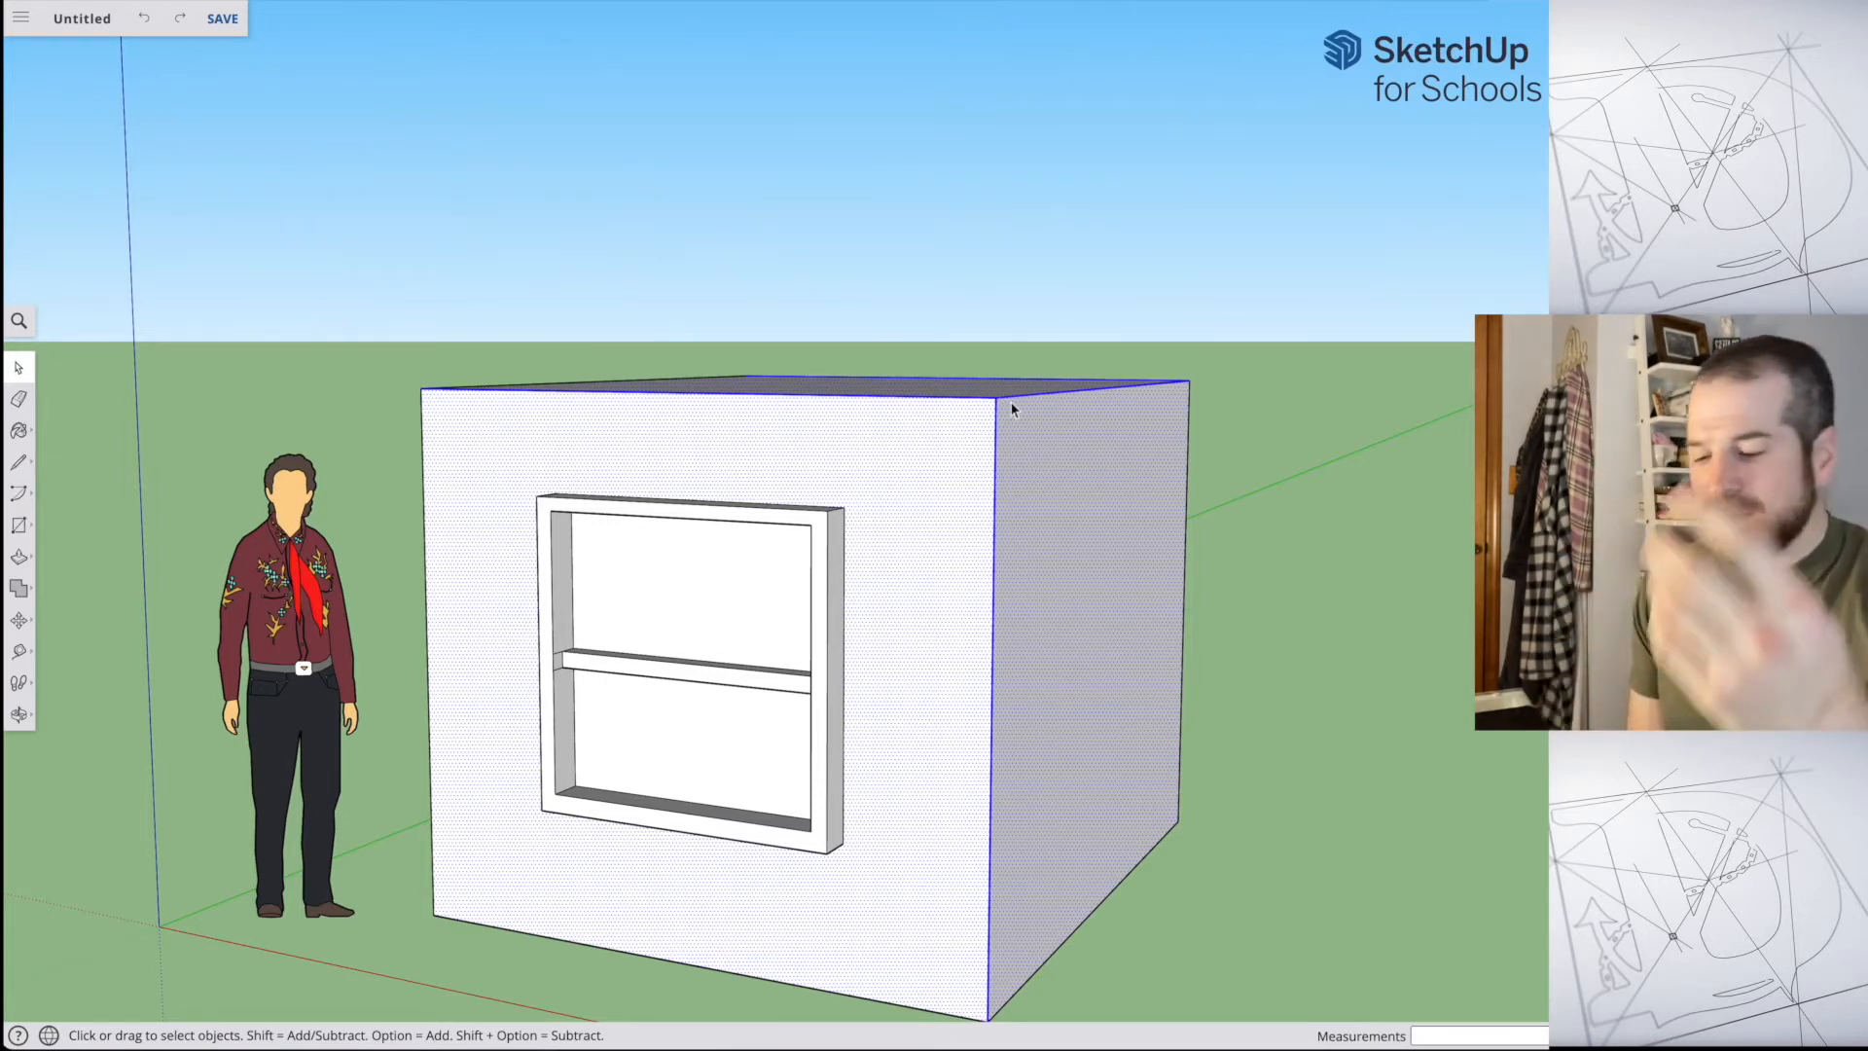
{"action": "key", "text": "Delete"}
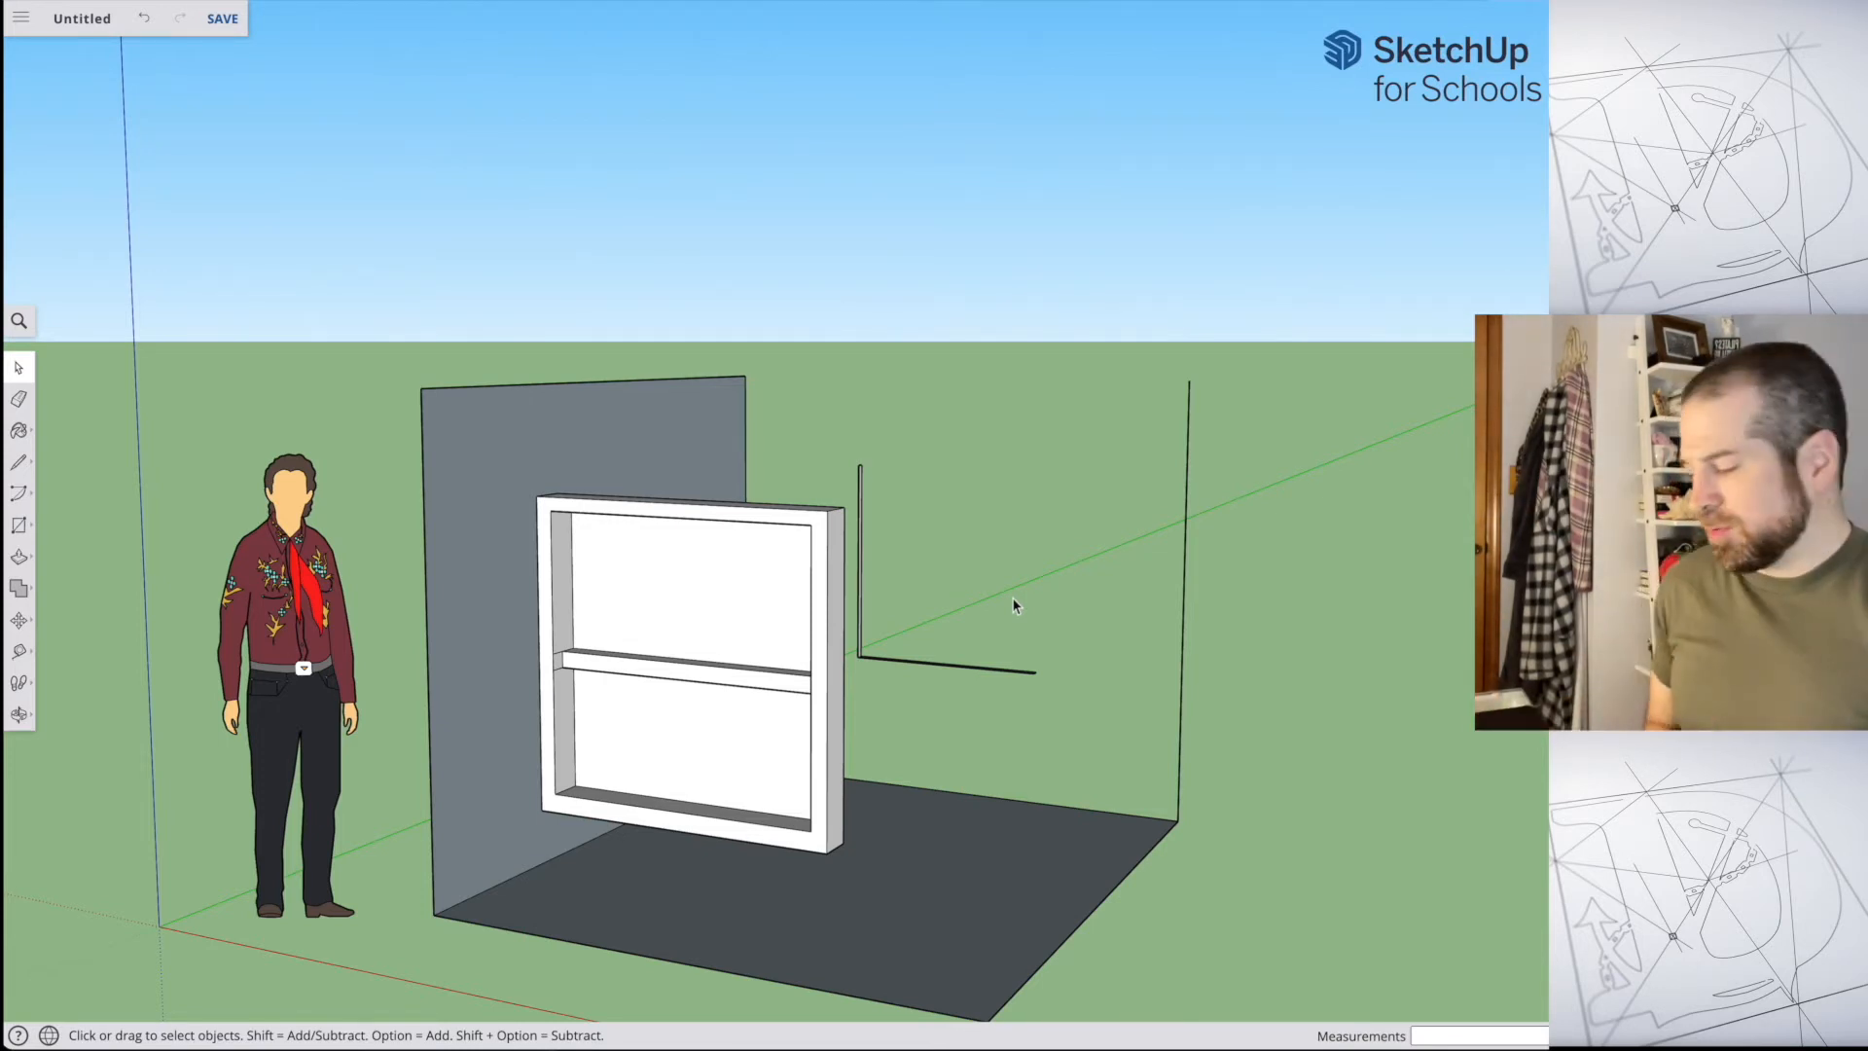
{"action": "key", "text": "super+z"}
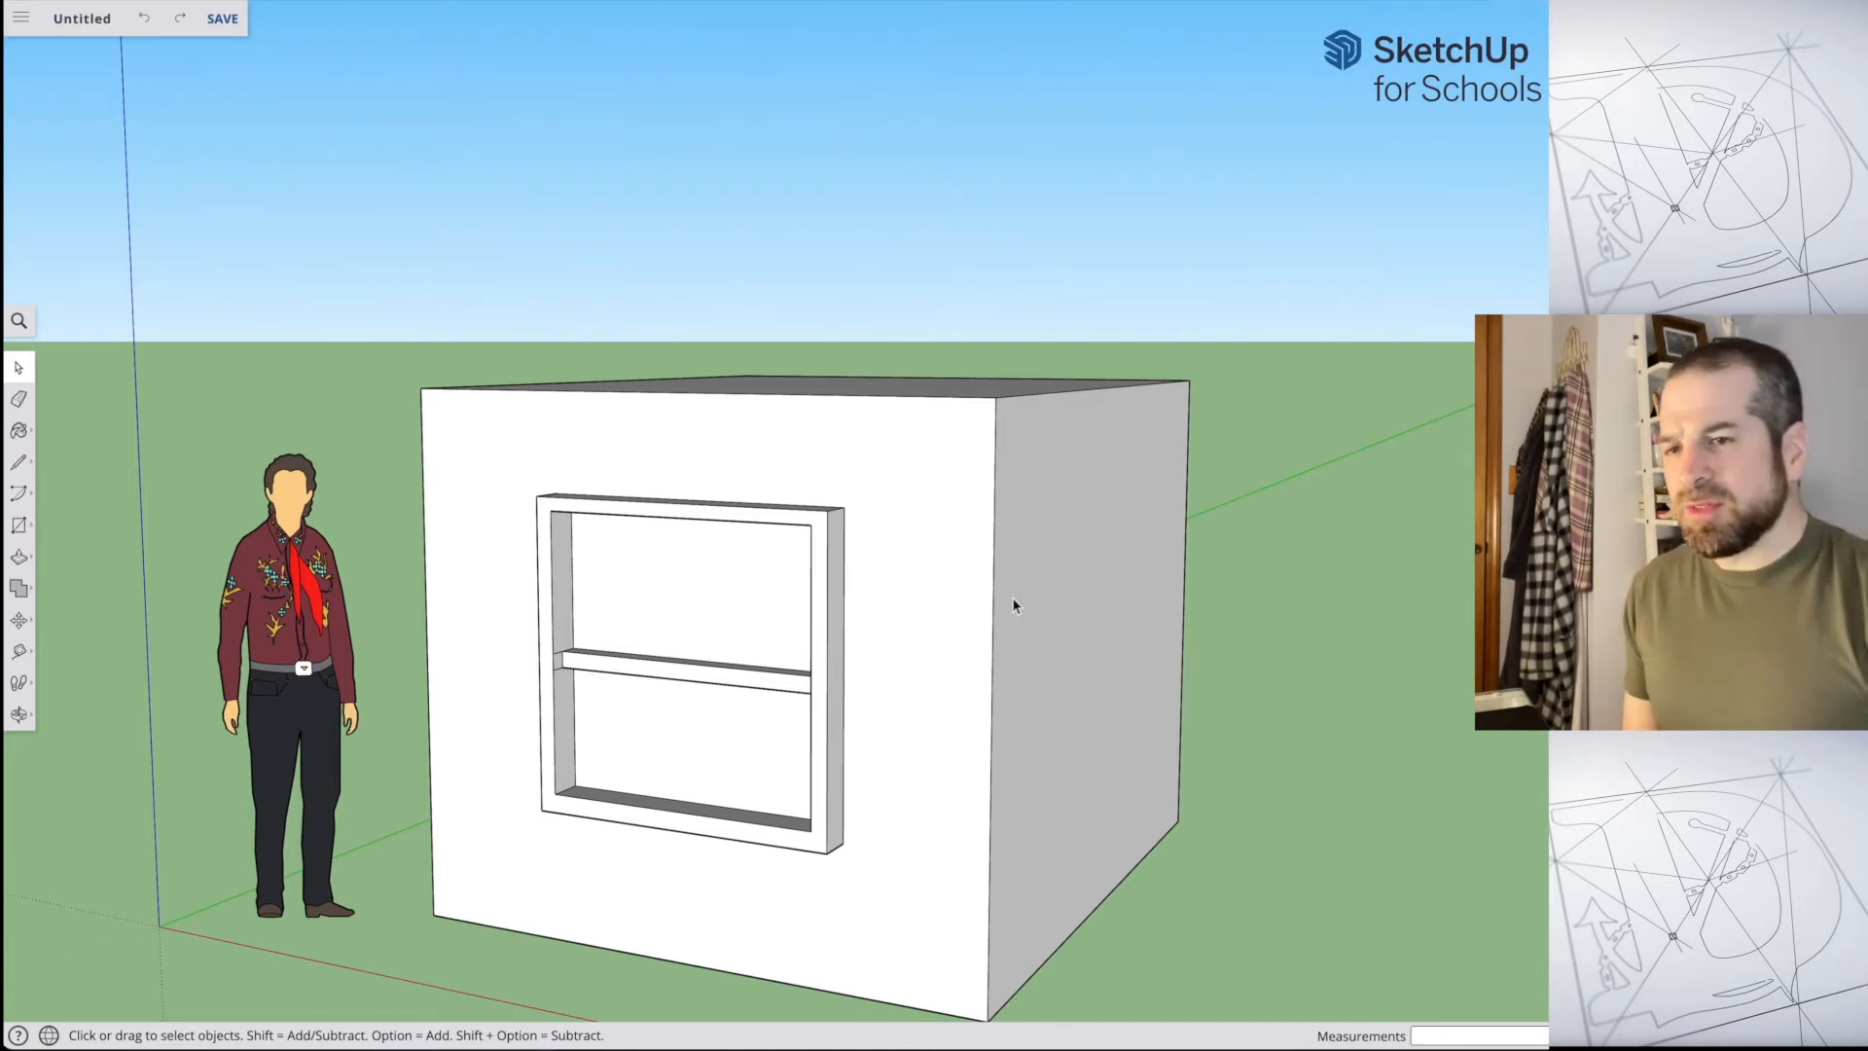
Step: Push/Pull the recessed square face on the box's back wall by 1 3/8" so it sits flush with the wall
{"action": "middle_click_drag", "start_coordinate": [1329, 557], "coordinate": [460, 464]}
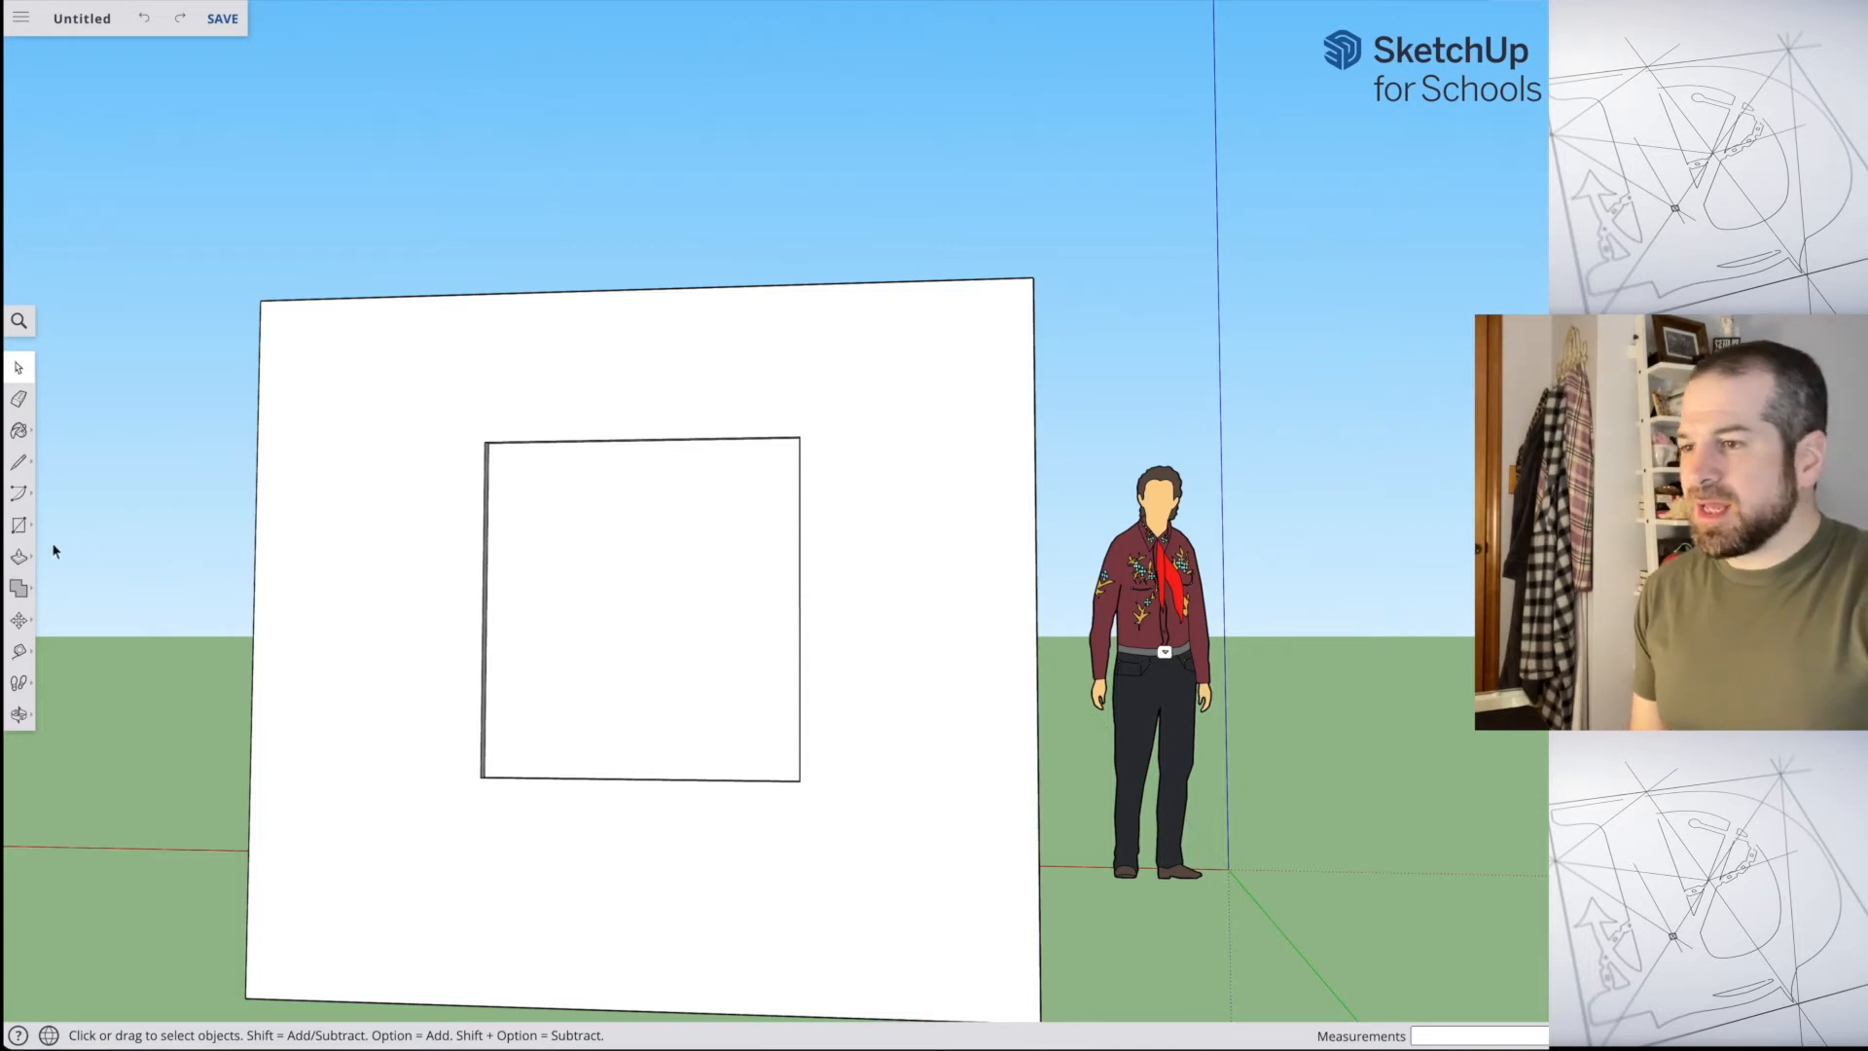
{"action": "left_click_drag", "start_coordinate": [615, 639], "coordinate": [620, 541]}
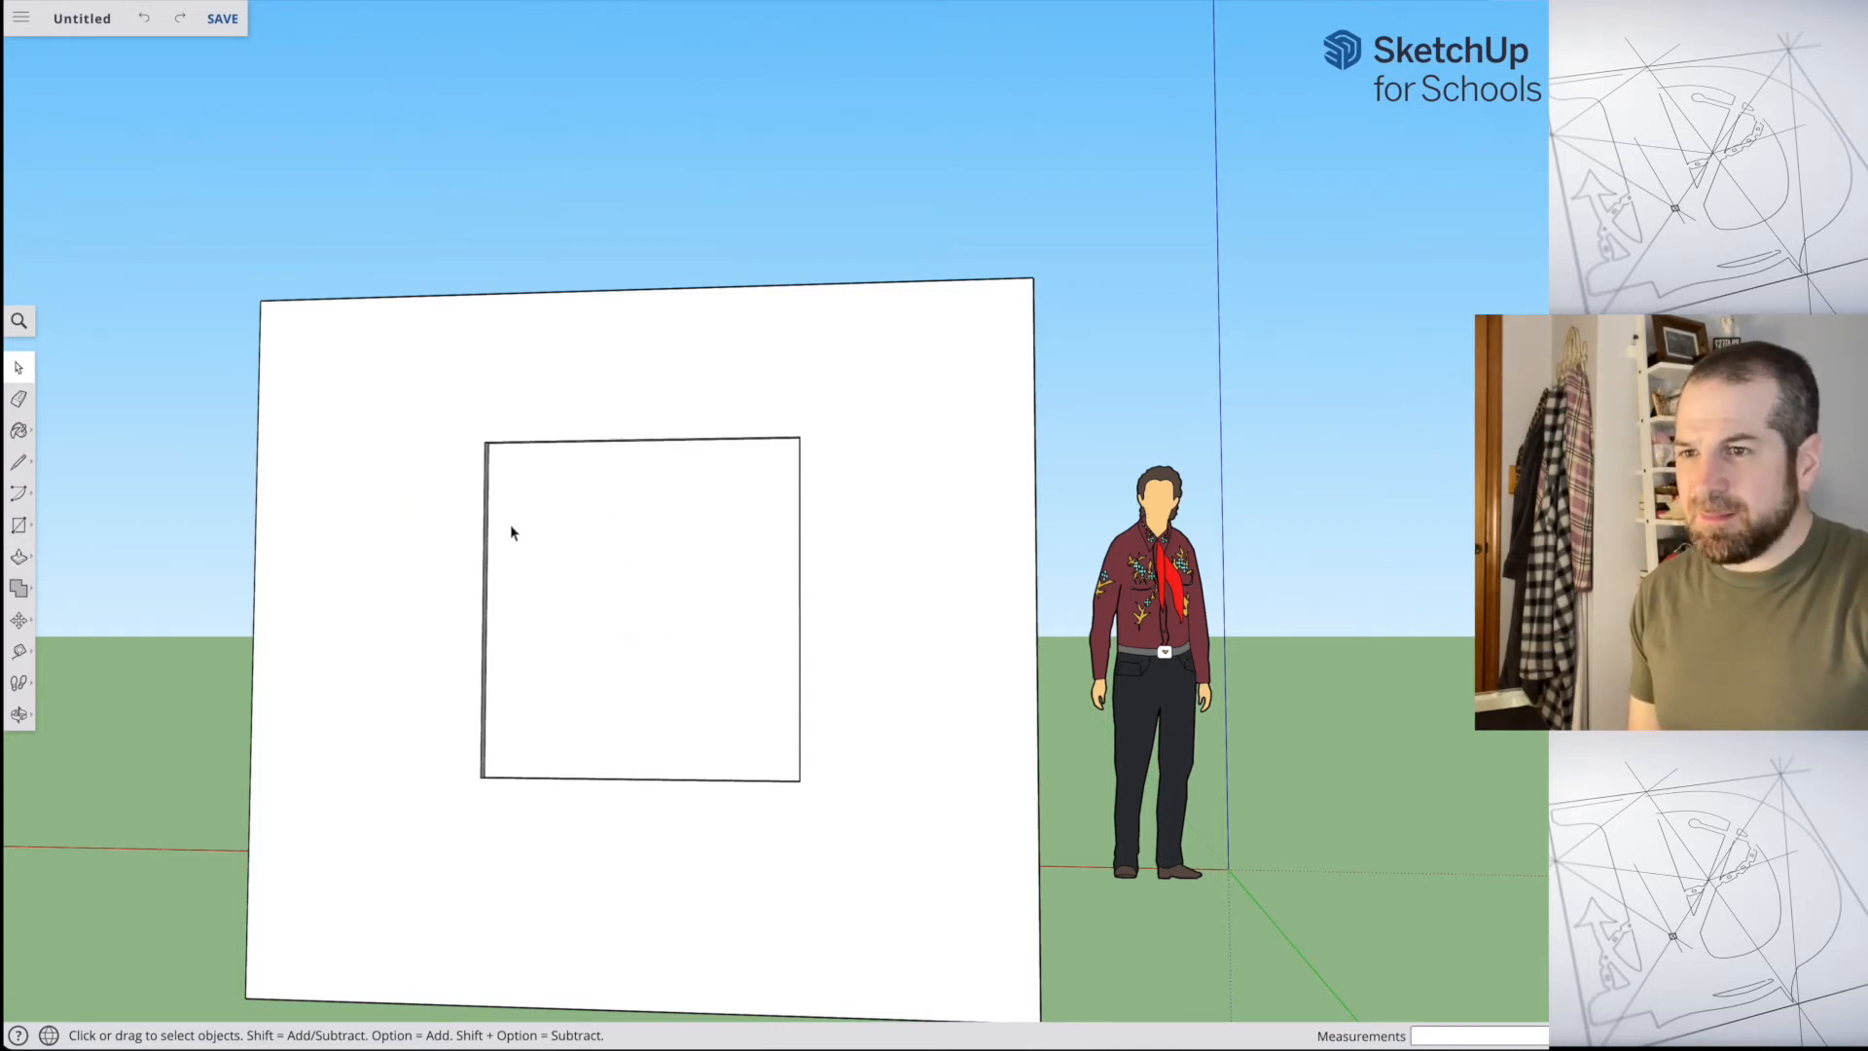
{"action": "left_click", "coordinate": [34, 561]}
{"action": "left_click", "coordinate": [620, 638]}
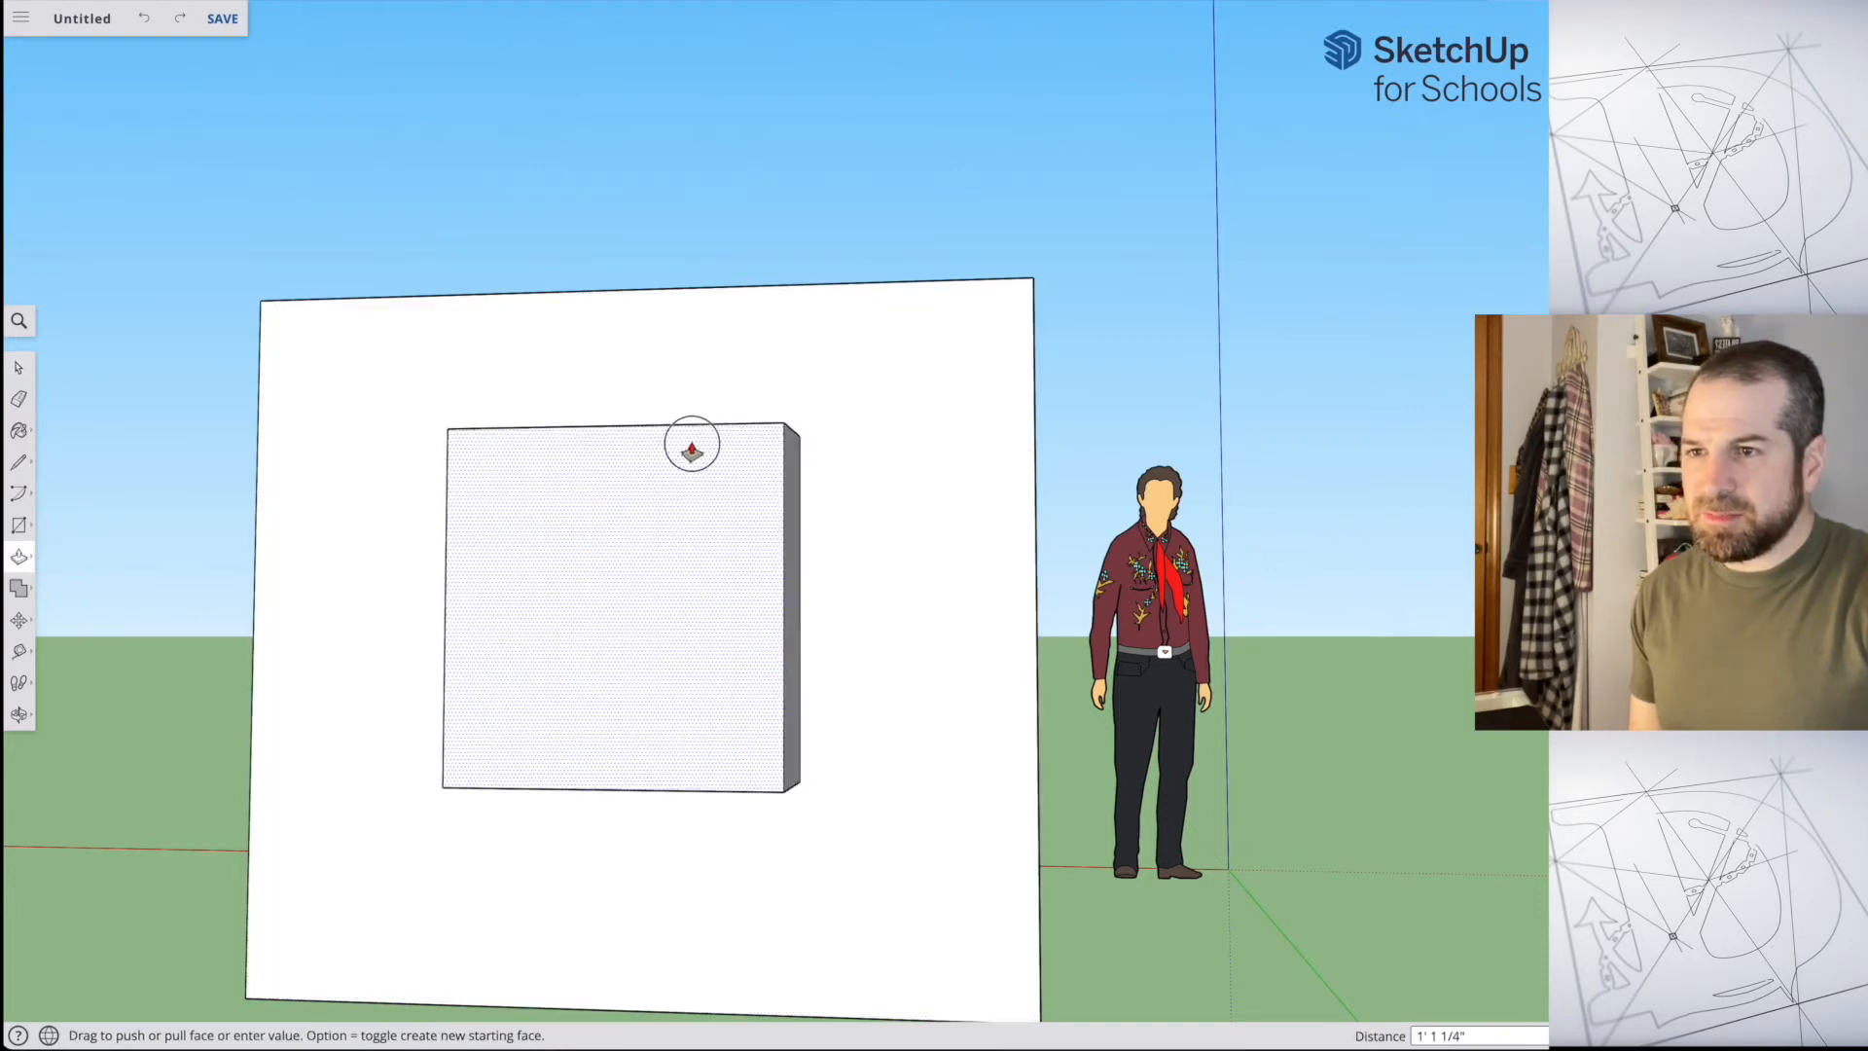
{"action": "left_click", "coordinate": [899, 399]}
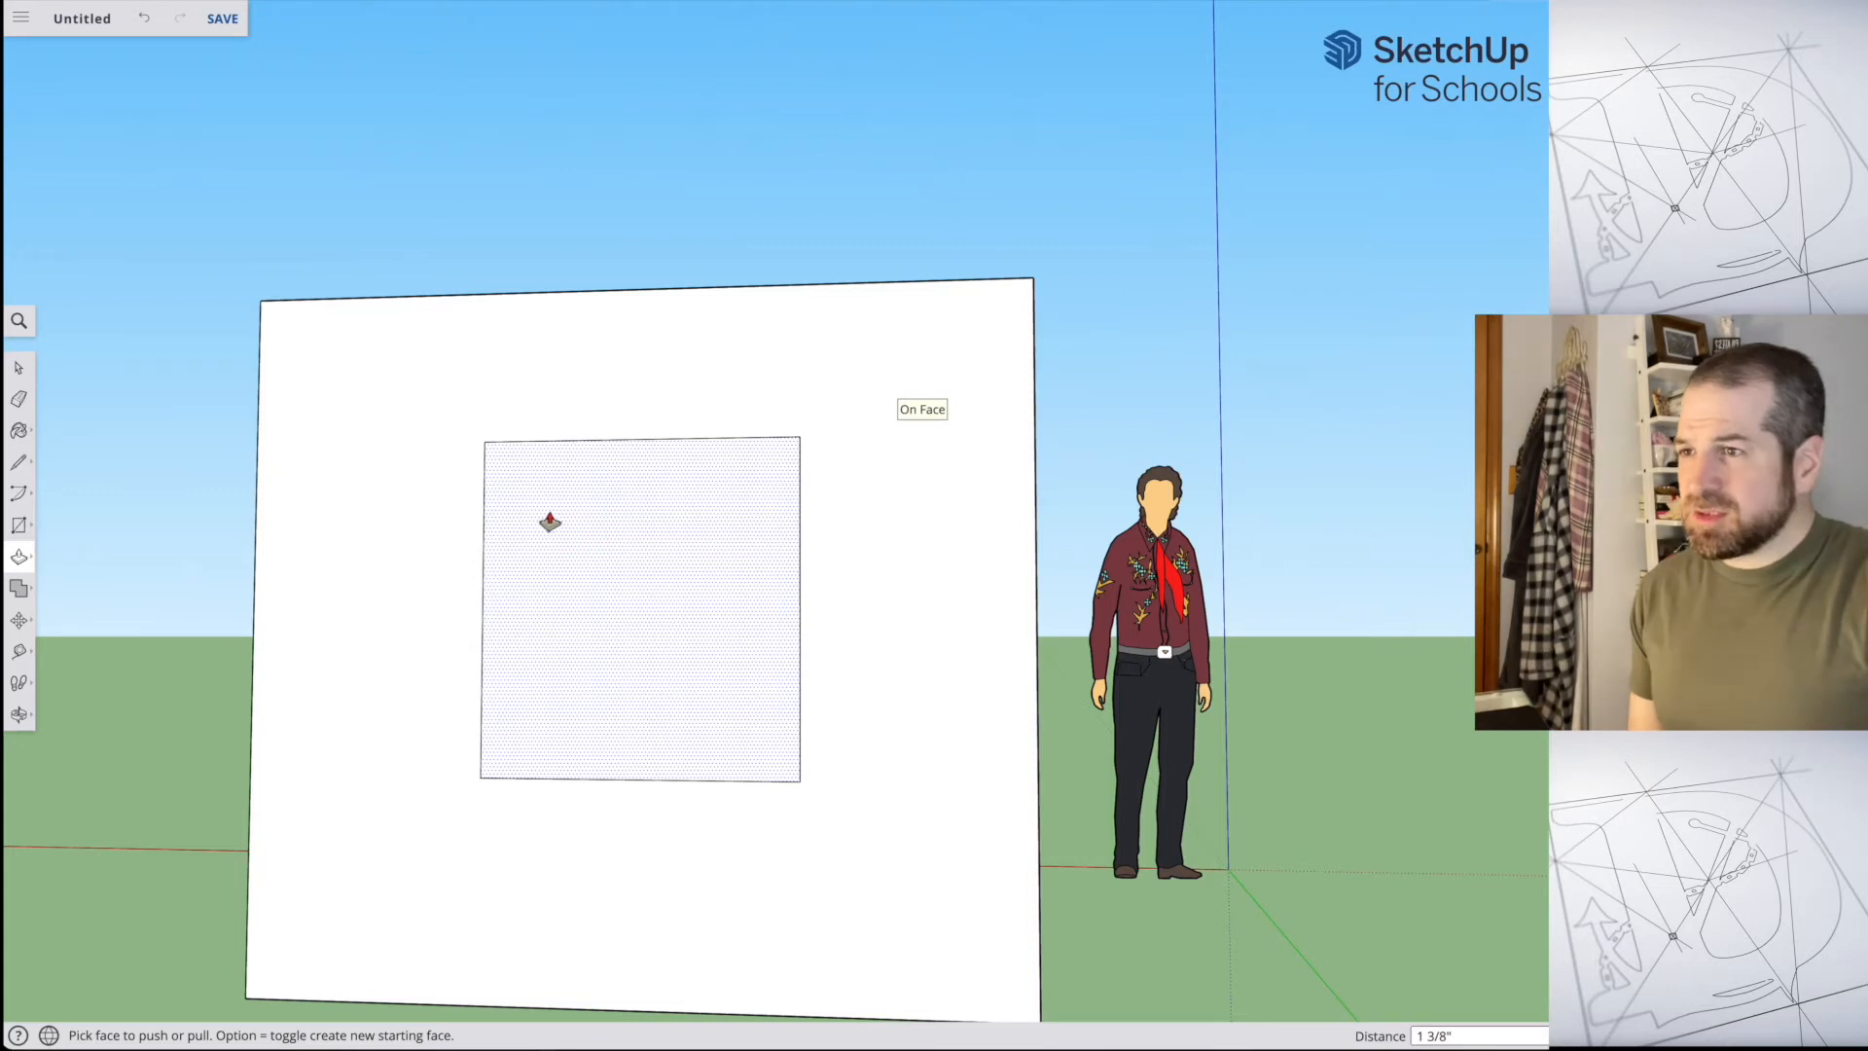
Step: Window-select the square on the back wall, delete the selection, inspect the box from the other side and undo the deletion
{"action": "left_click", "coordinate": [19, 369]}
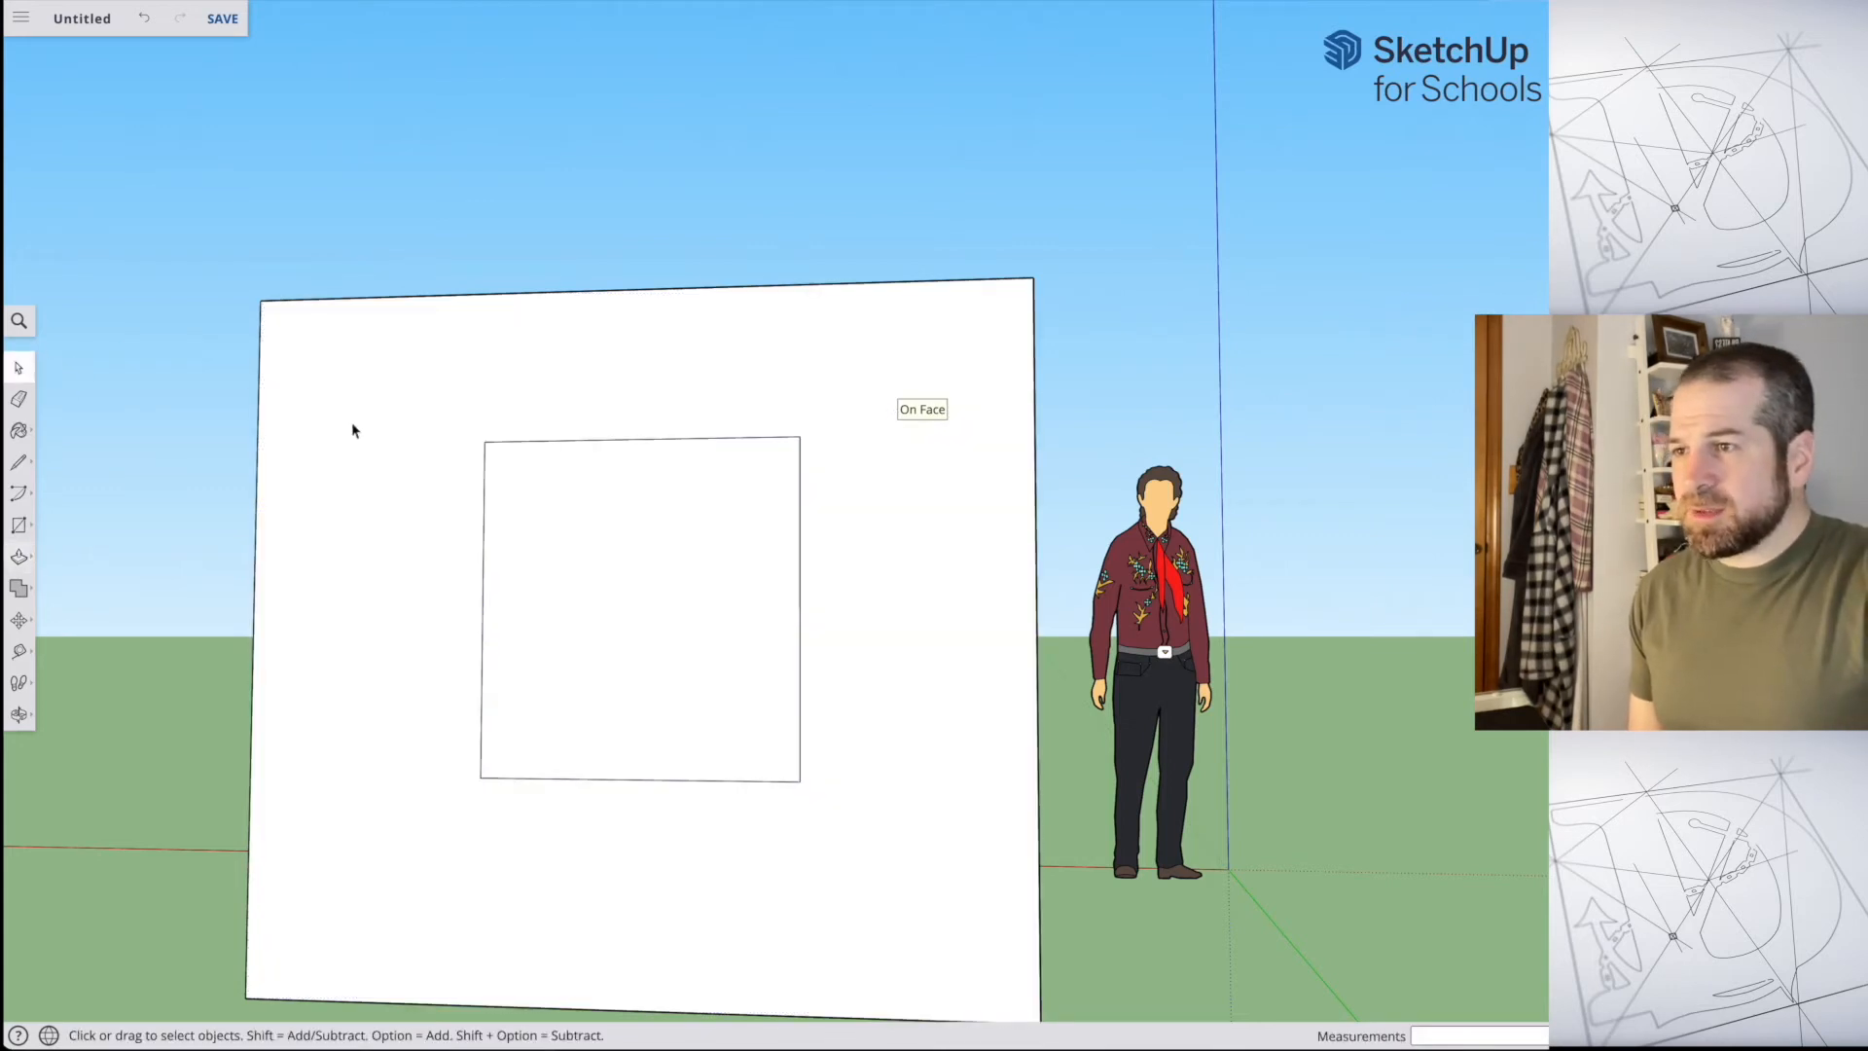
{"action": "left_click_drag", "start_coordinate": [364, 344], "coordinate": [971, 925]}
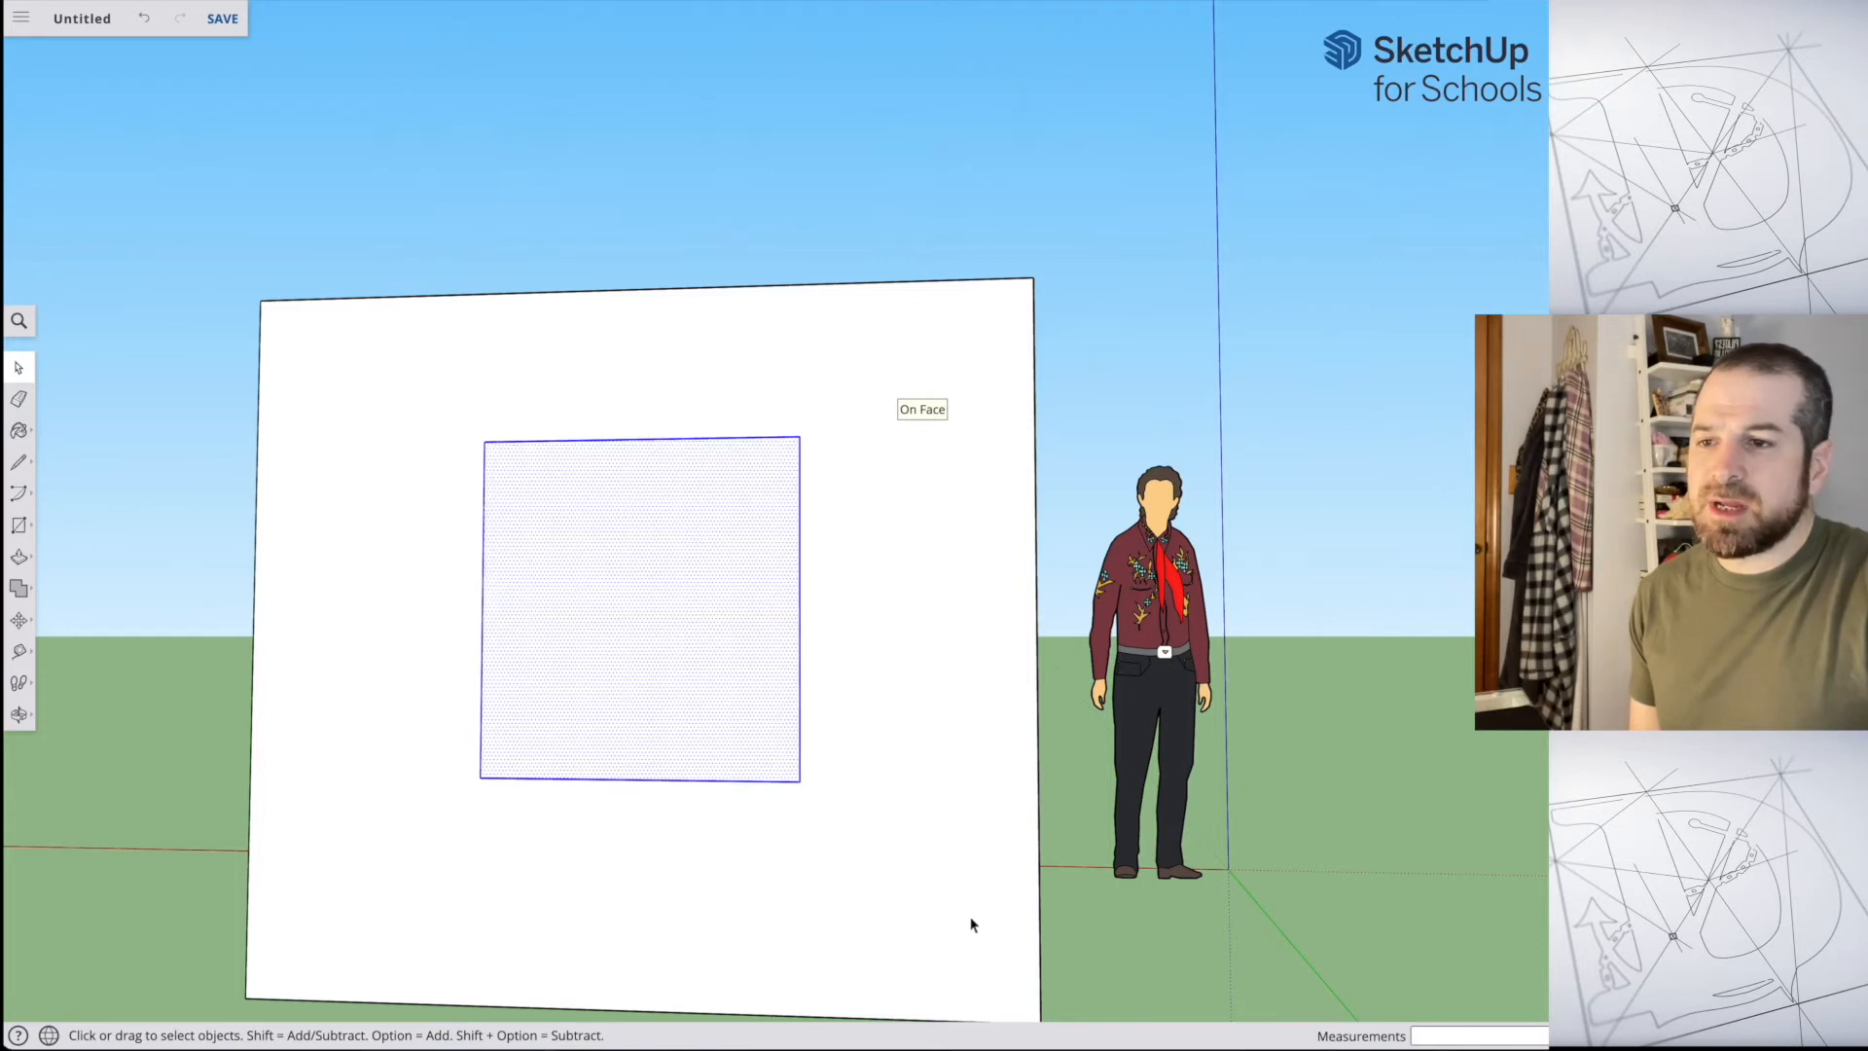
{"action": "key", "text": "Delete"}
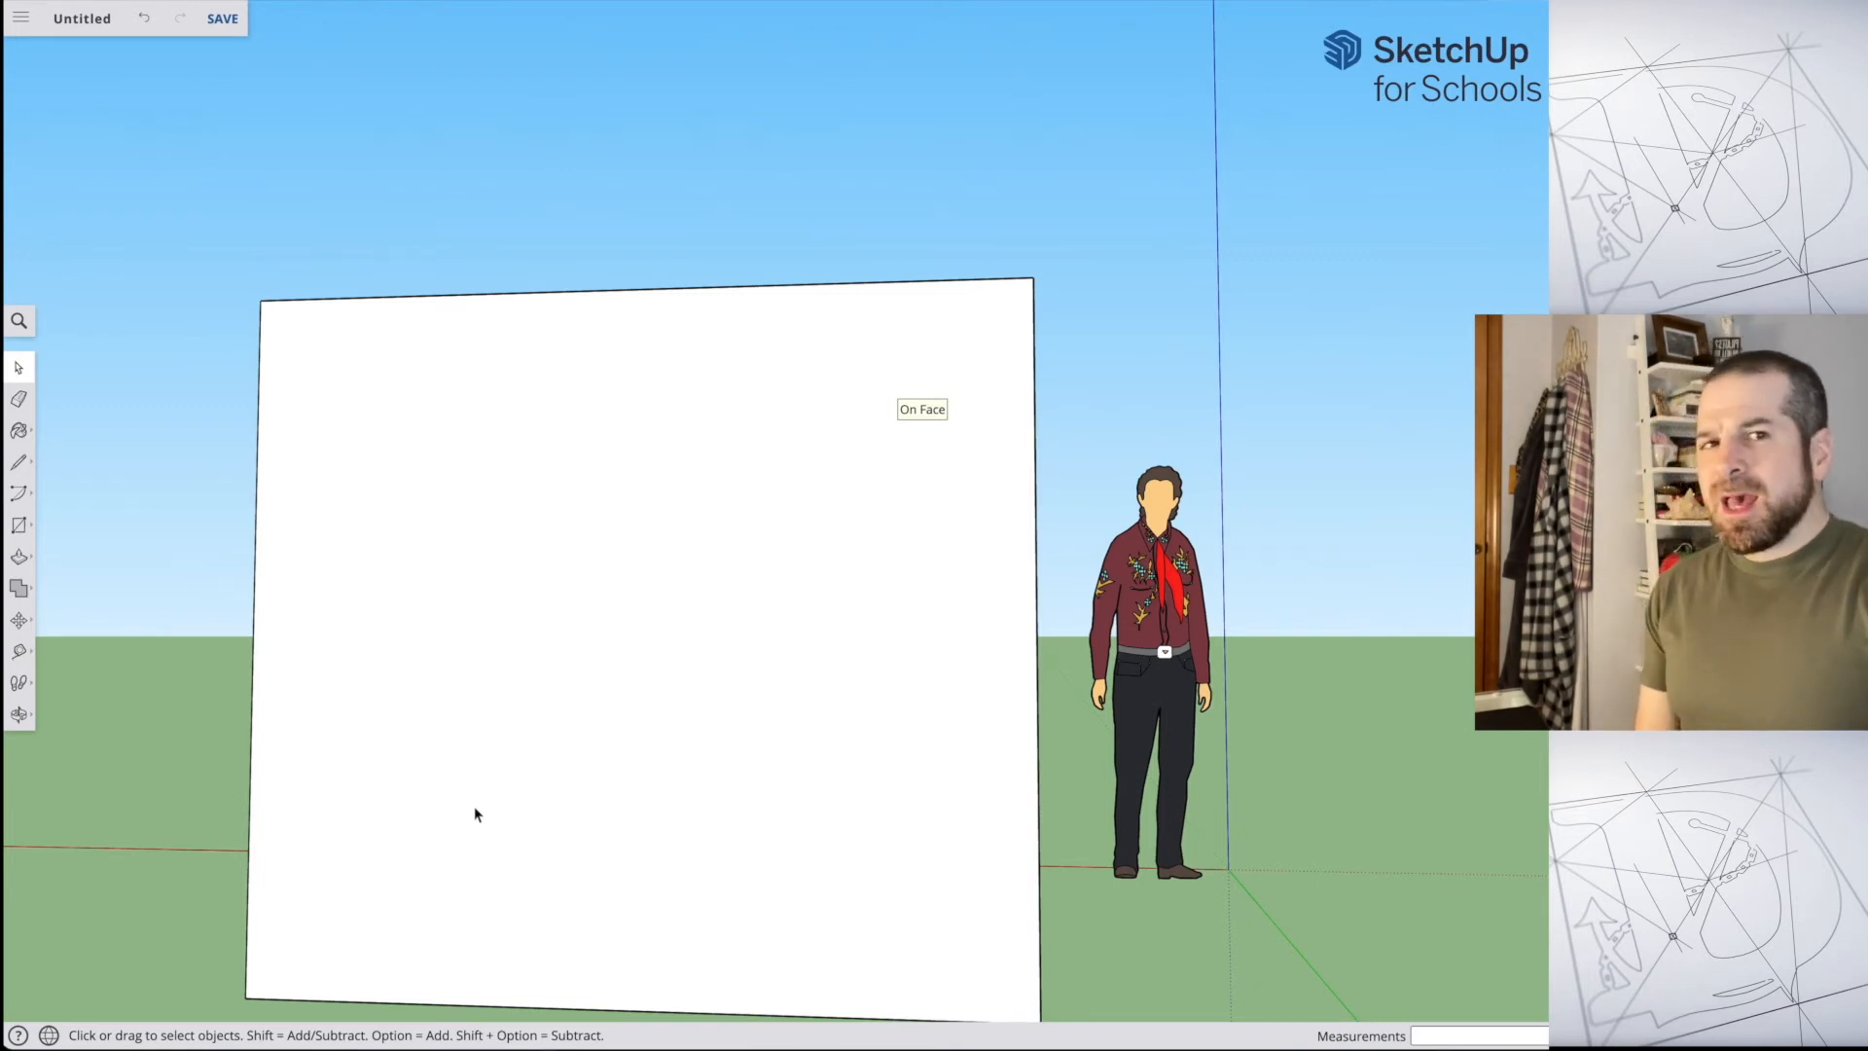
{"action": "scroll", "coordinate": [475, 806], "scroll_direction": "down", "scroll_amount": 1}
{"action": "scroll", "coordinate": [485, 773], "scroll_direction": "down", "scroll_amount": 1}
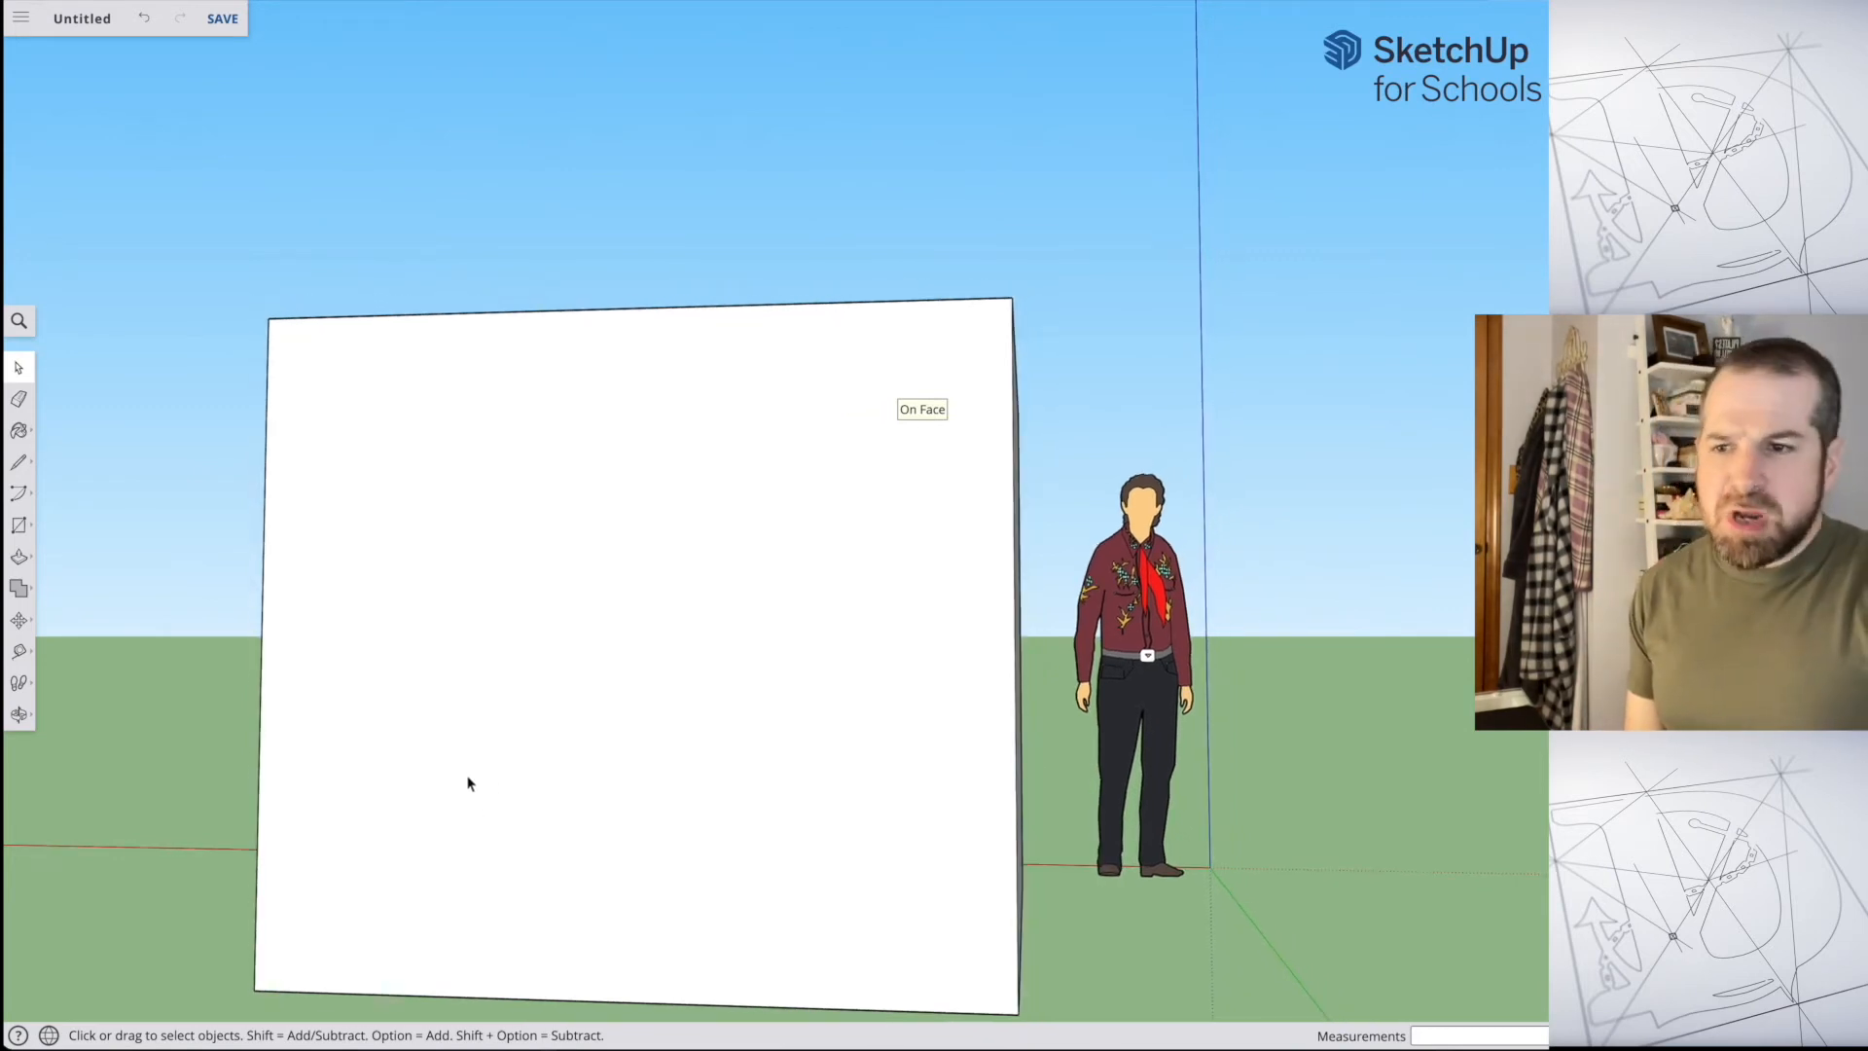
{"action": "middle_click_drag", "start_coordinate": [493, 745], "coordinate": [1401, 808]}
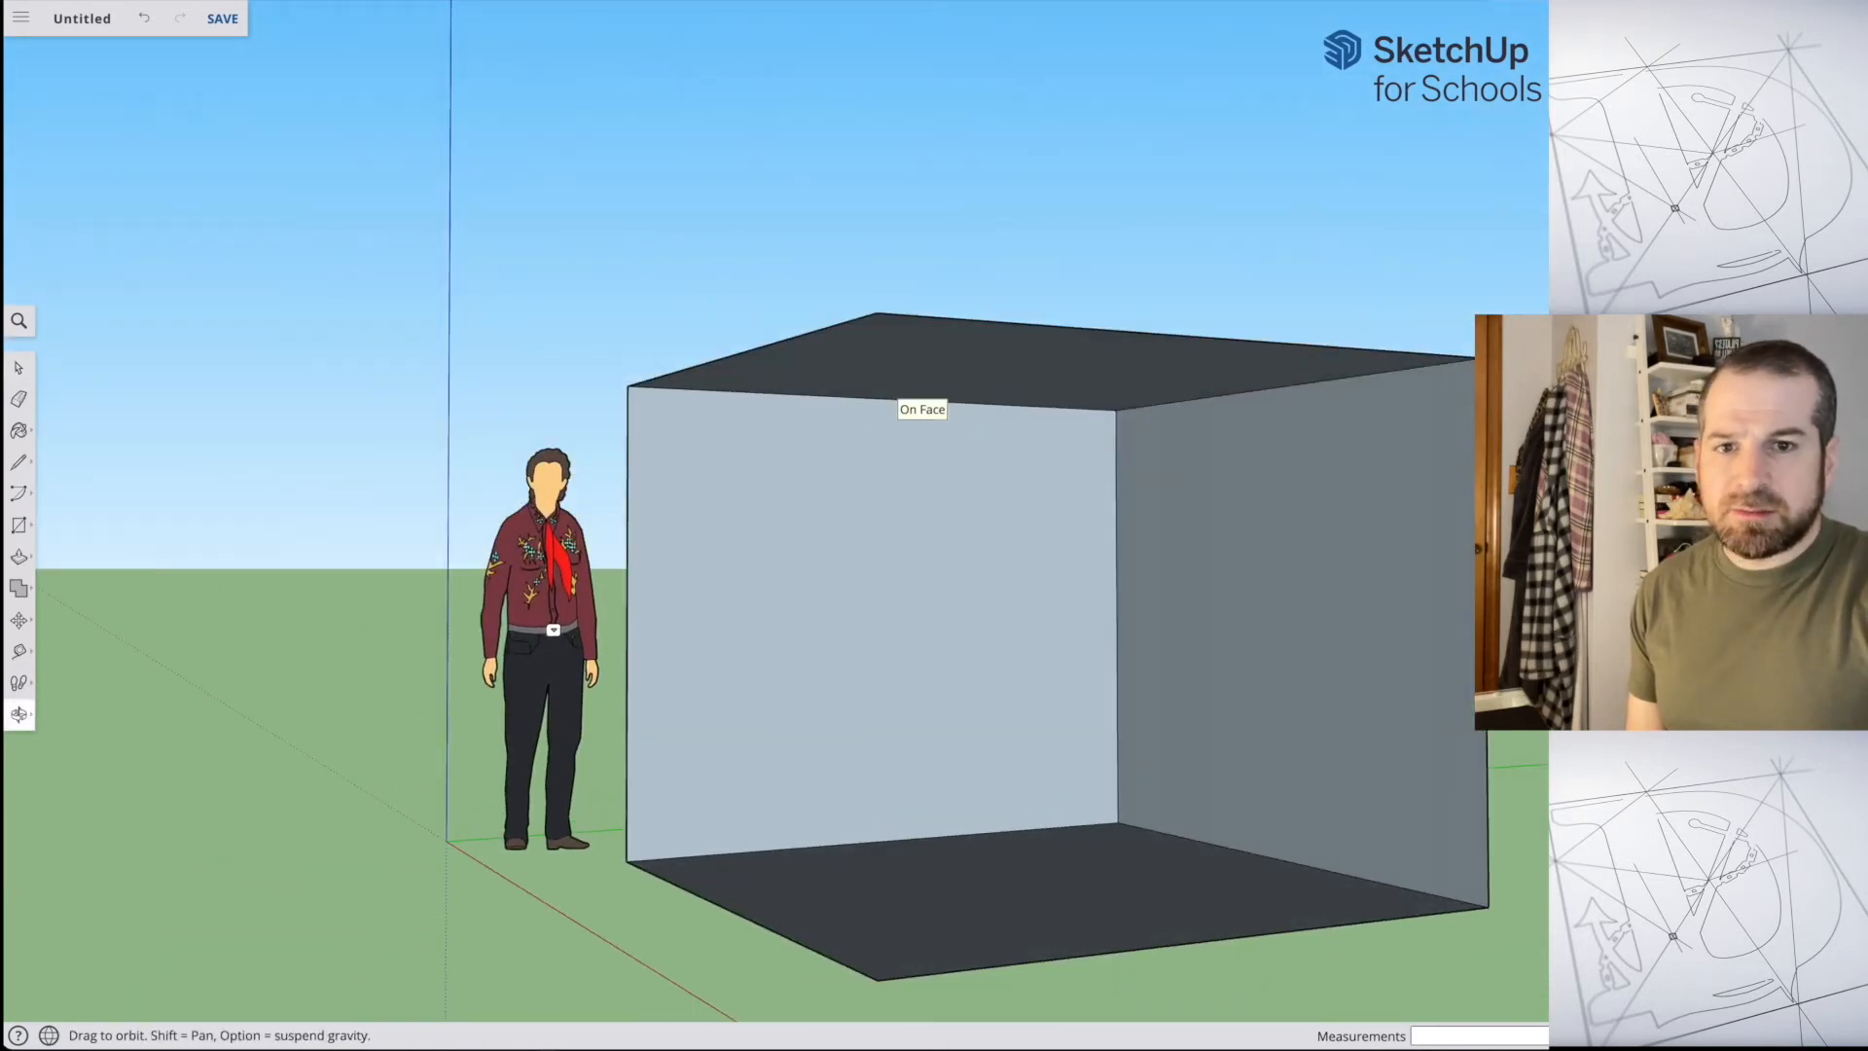
{"action": "key", "text": "space"}
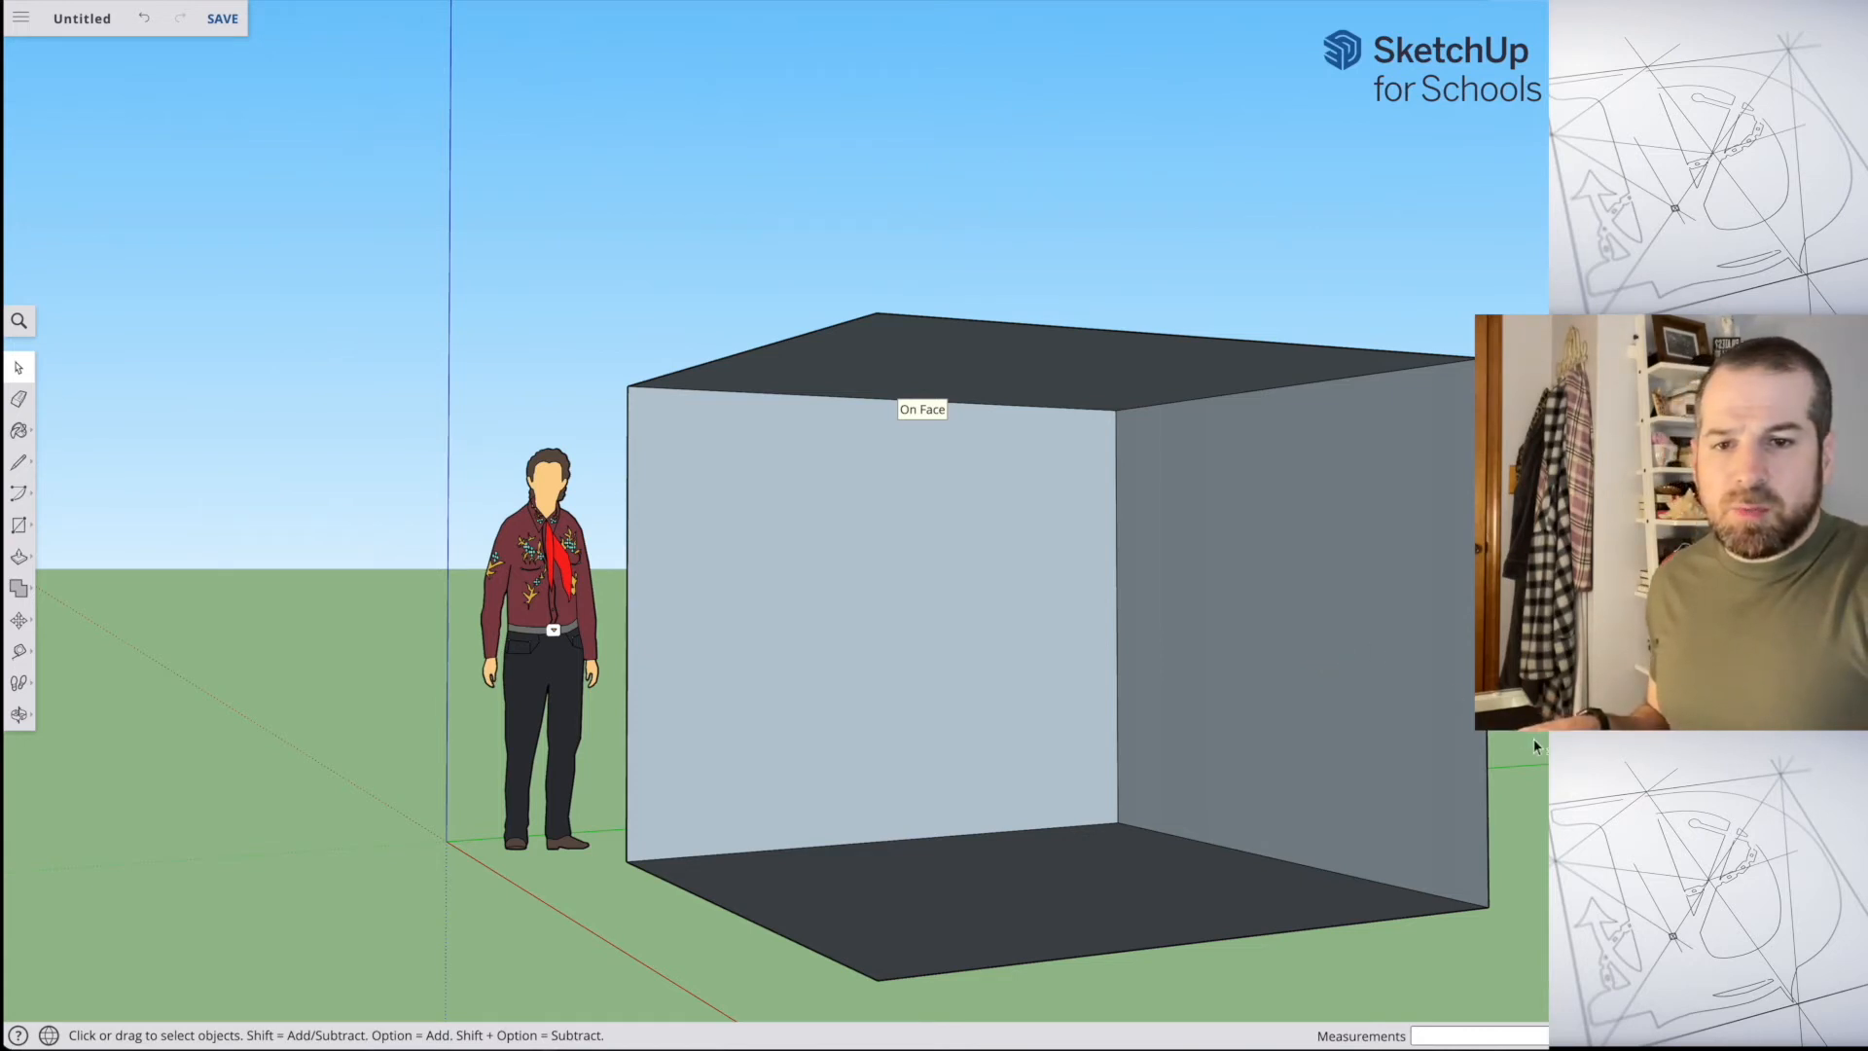
{"action": "key", "text": "o"}
{"action": "left_click_drag", "start_coordinate": [1043, 620], "coordinate": [626, 629], "text": "shift"}
{"action": "key", "text": "space"}
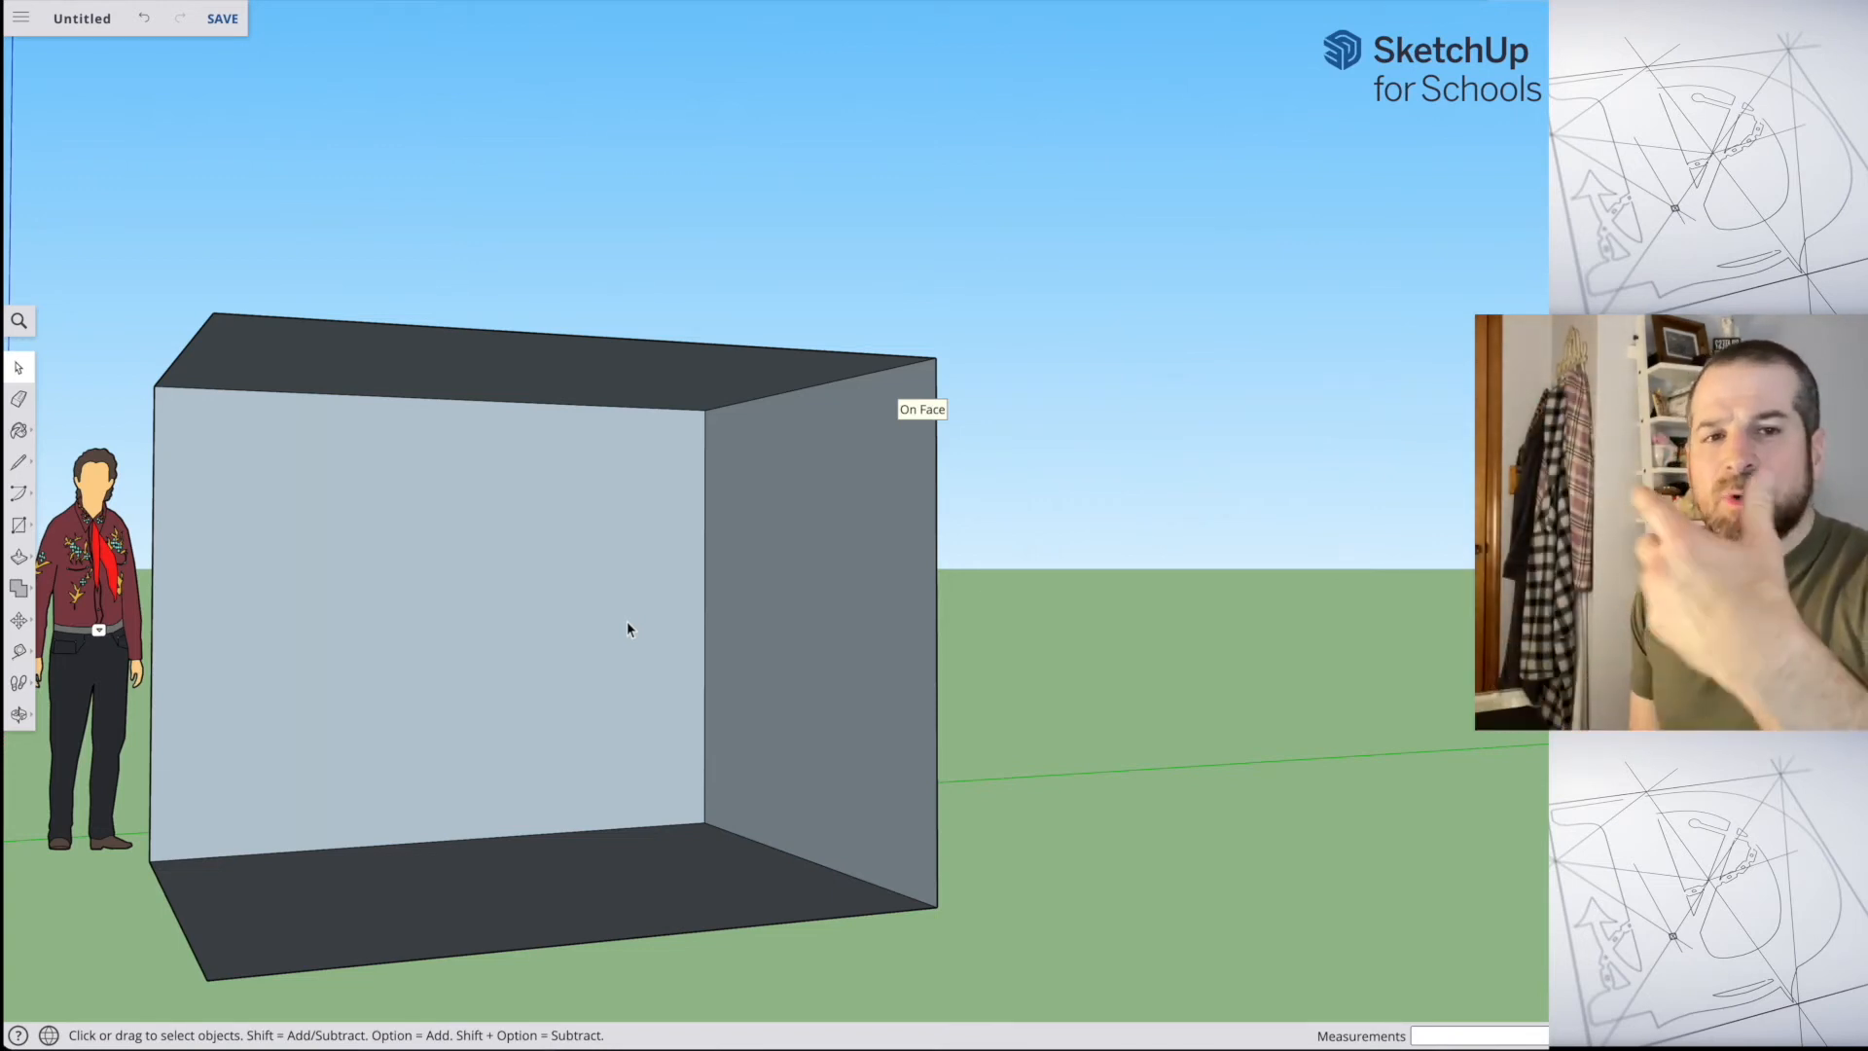
{"action": "middle_click_drag", "start_coordinate": [627, 622], "coordinate": [797, 622]}
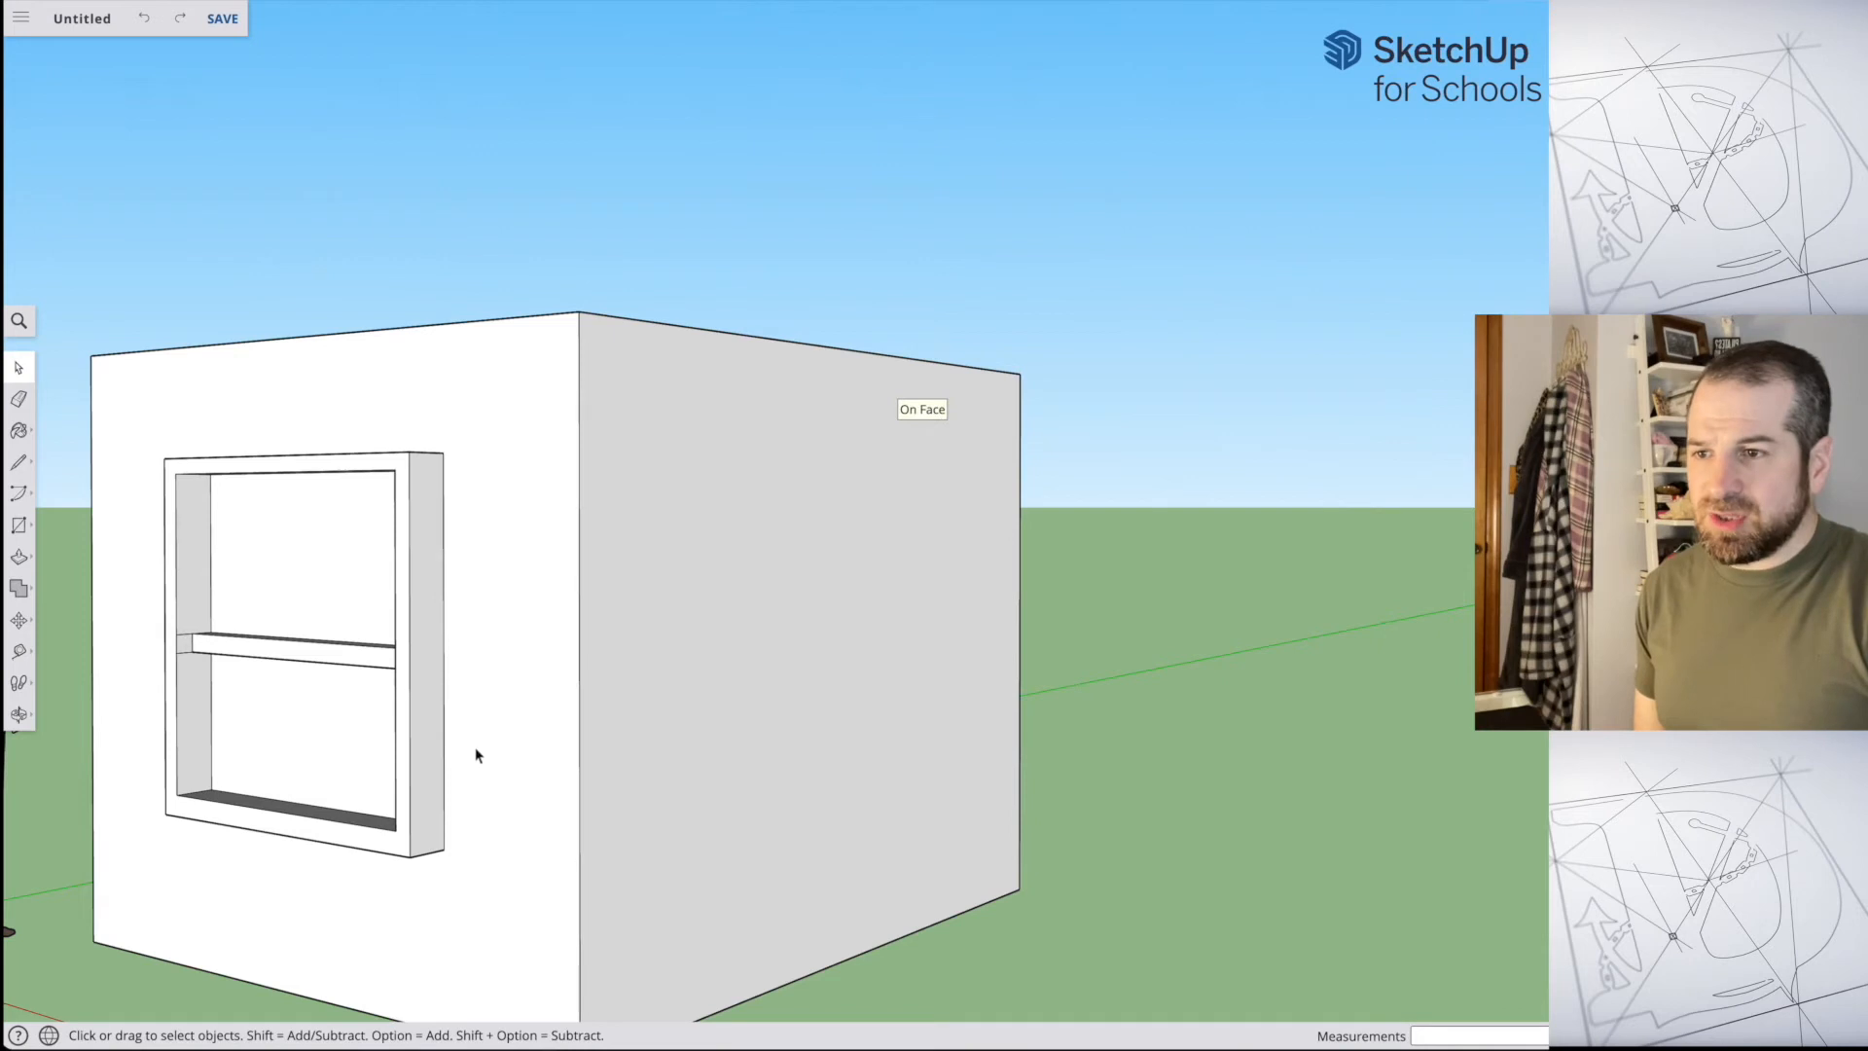
Step: Window-select the back wall's square again, check from the front what else is selected, delete it and undo the deletion
{"action": "middle_click_drag", "start_coordinate": [1136, 716], "coordinate": [976, 734]}
{"action": "left_click_drag", "start_coordinate": [976, 734], "coordinate": [463, 750]}
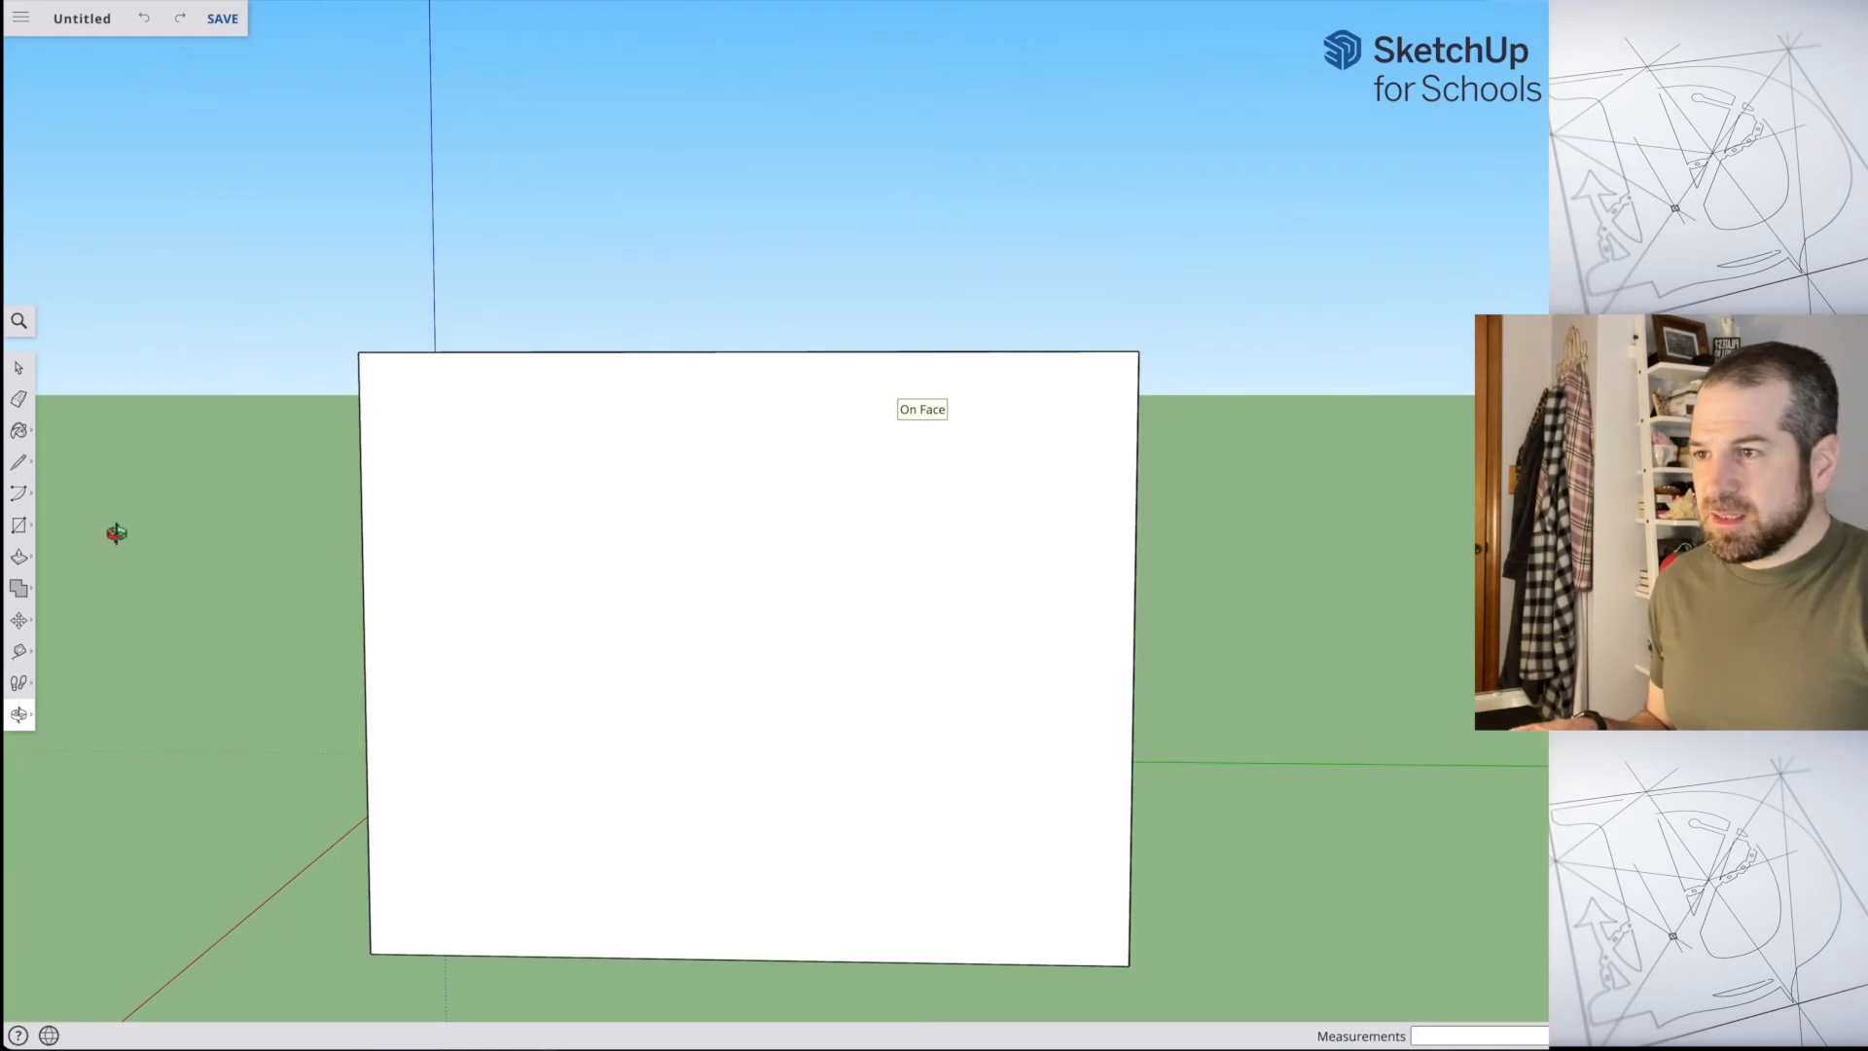
{"action": "left_click_drag", "start_coordinate": [943, 688], "coordinate": [574, 608]}
{"action": "left_click", "coordinate": [18, 368]}
{"action": "left_click_drag", "start_coordinate": [447, 376], "coordinate": [955, 825]}
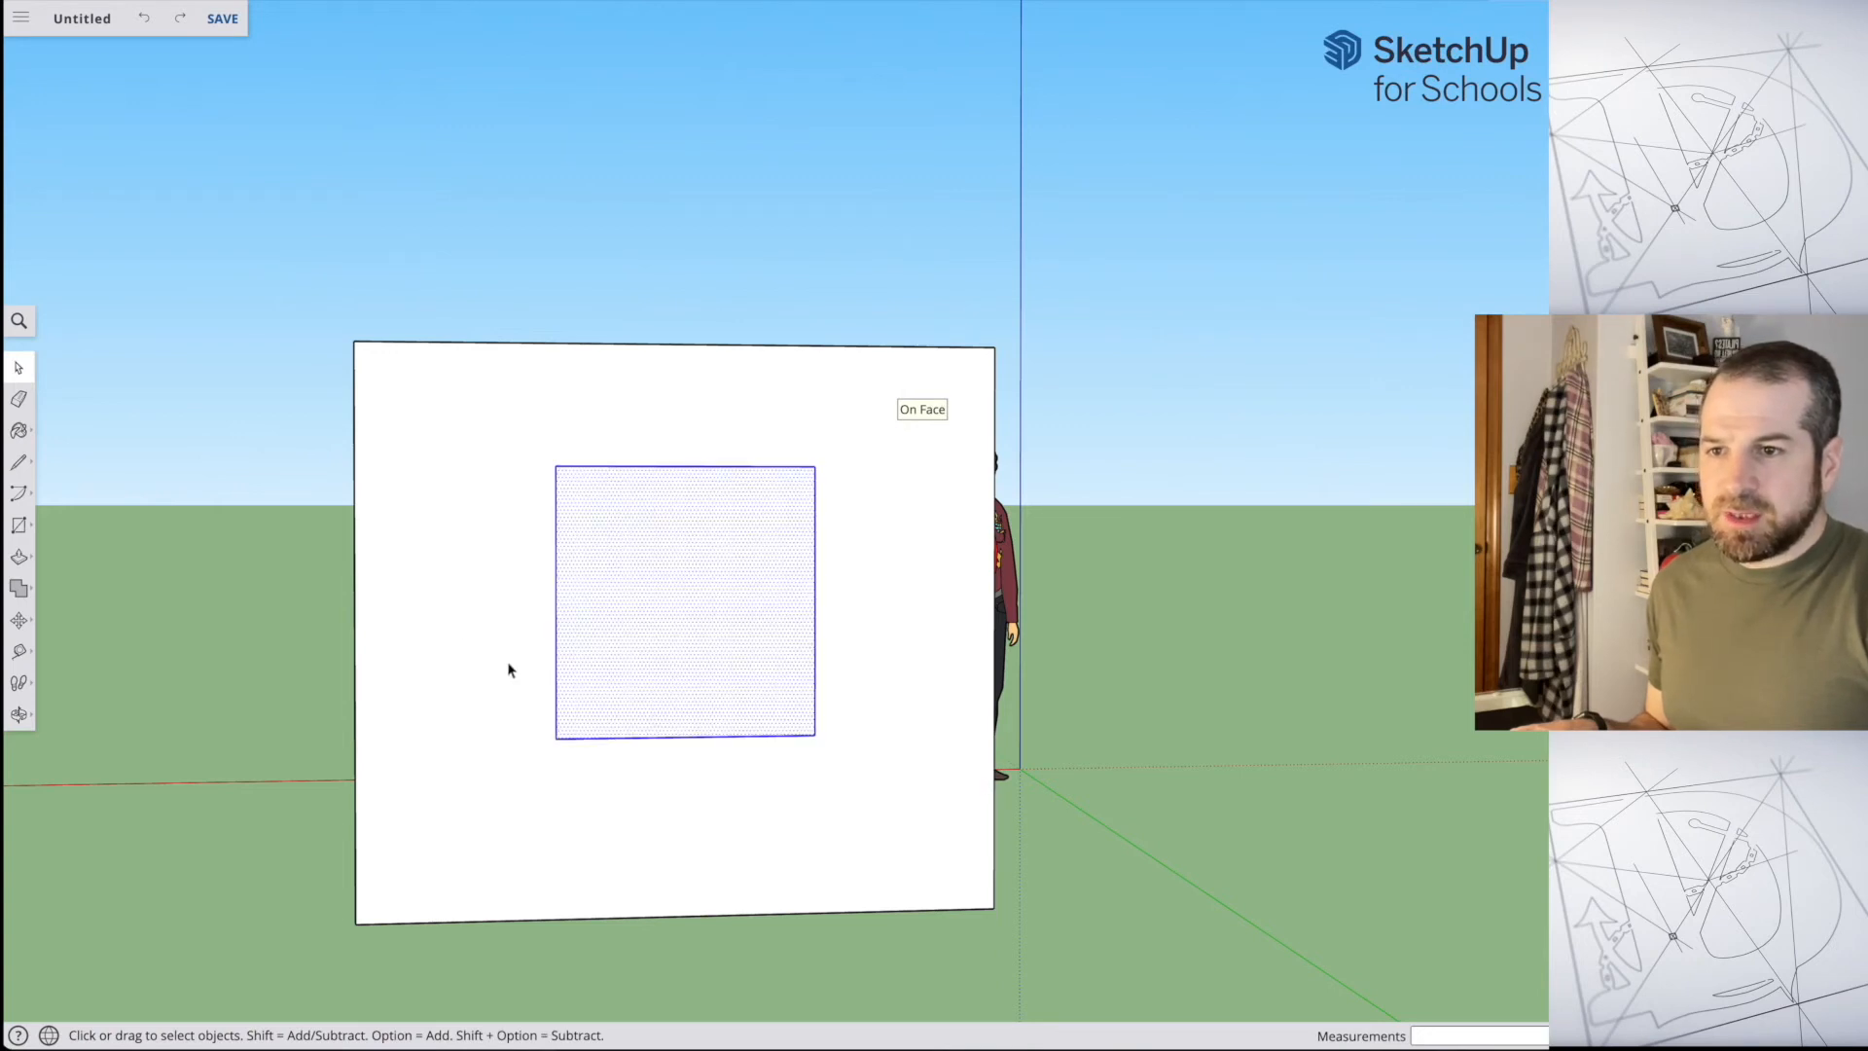
{"action": "middle_click_drag", "start_coordinate": [267, 581], "coordinate": [1165, 596]}
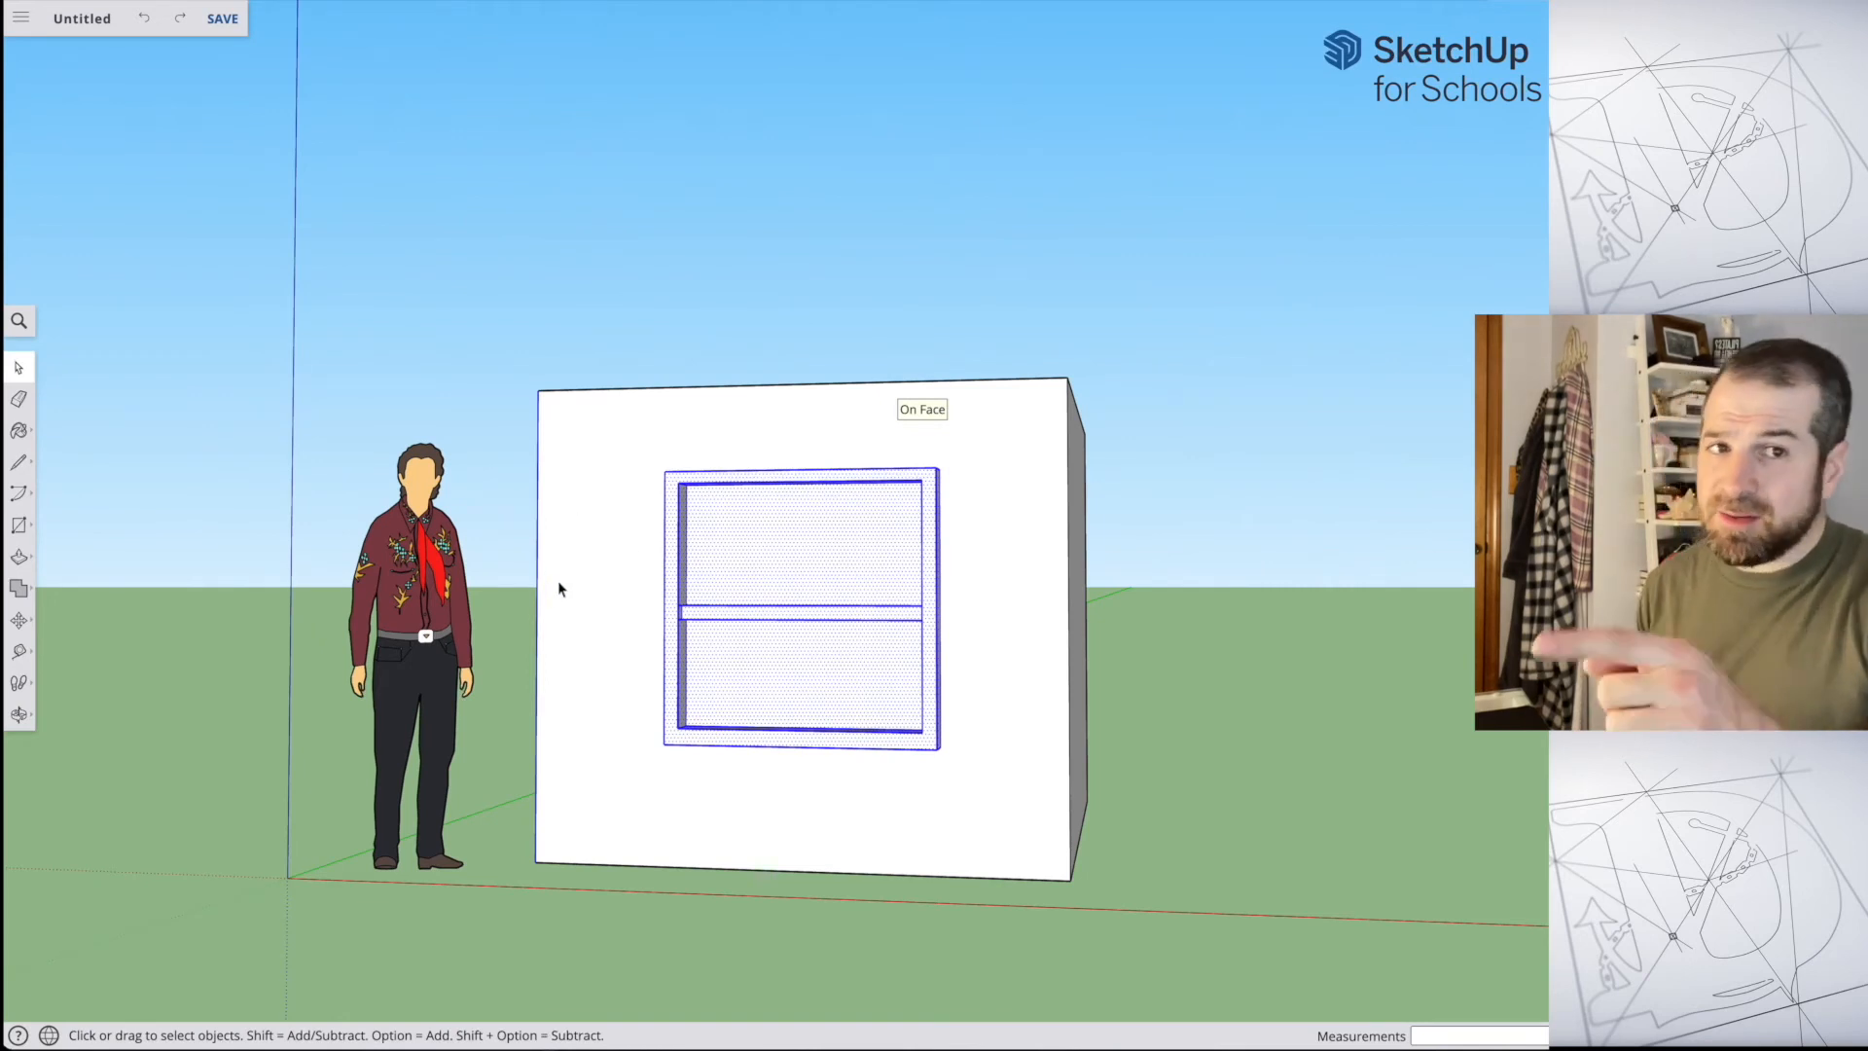
{"action": "key", "text": "Delete"}
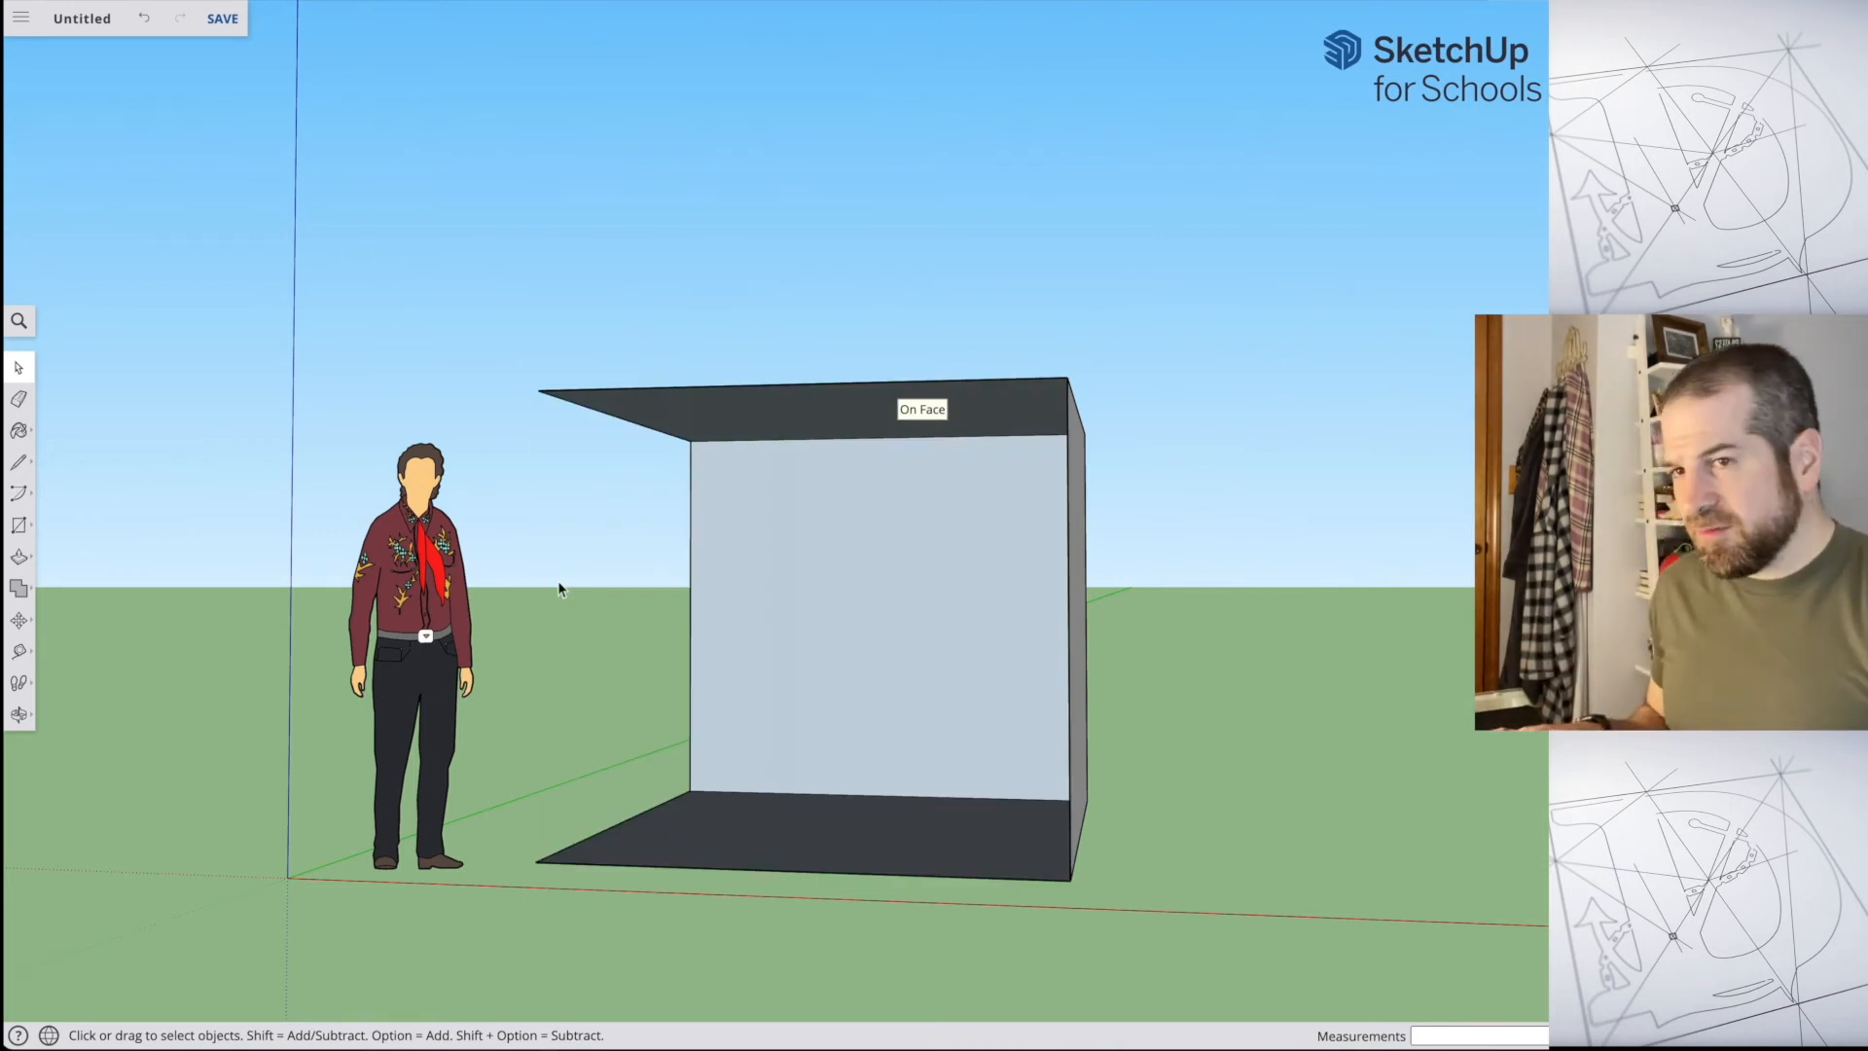
{"action": "key", "text": "ctrl+z"}
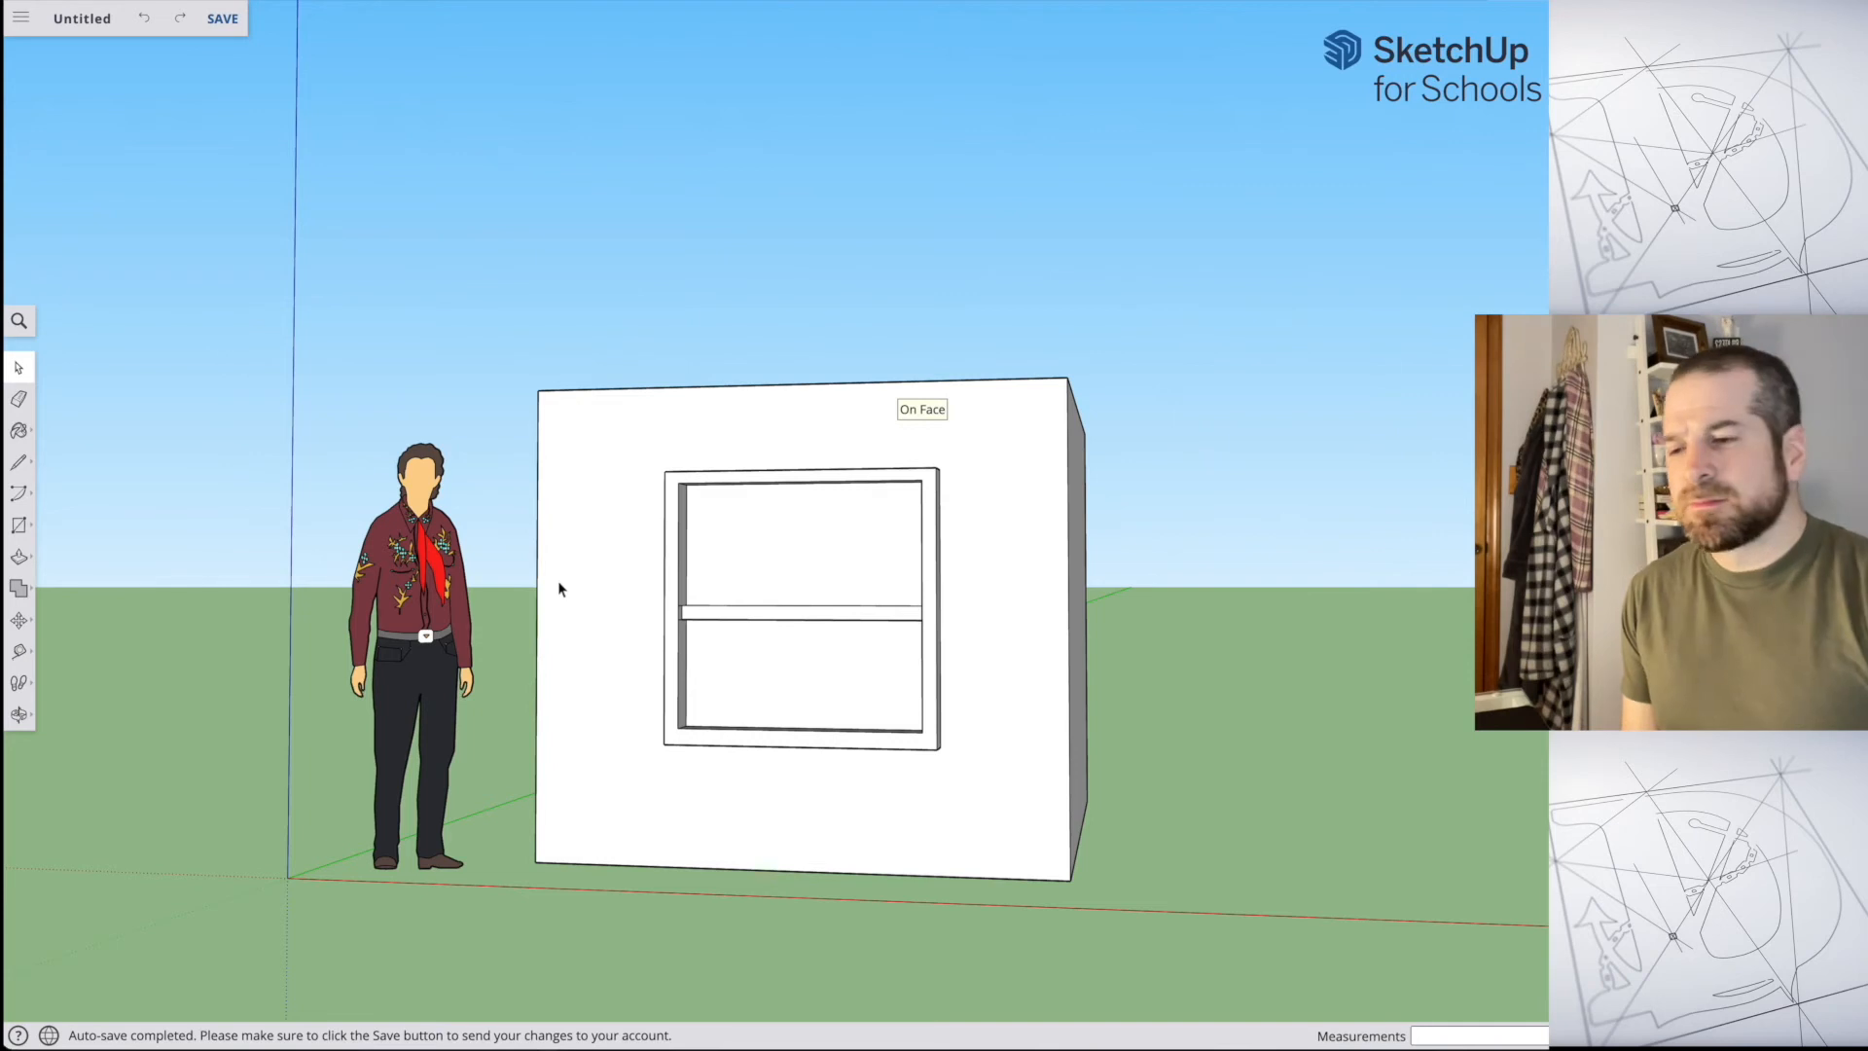
{"action": "middle_click_drag", "start_coordinate": [1009, 639], "coordinate": [583, 687]}
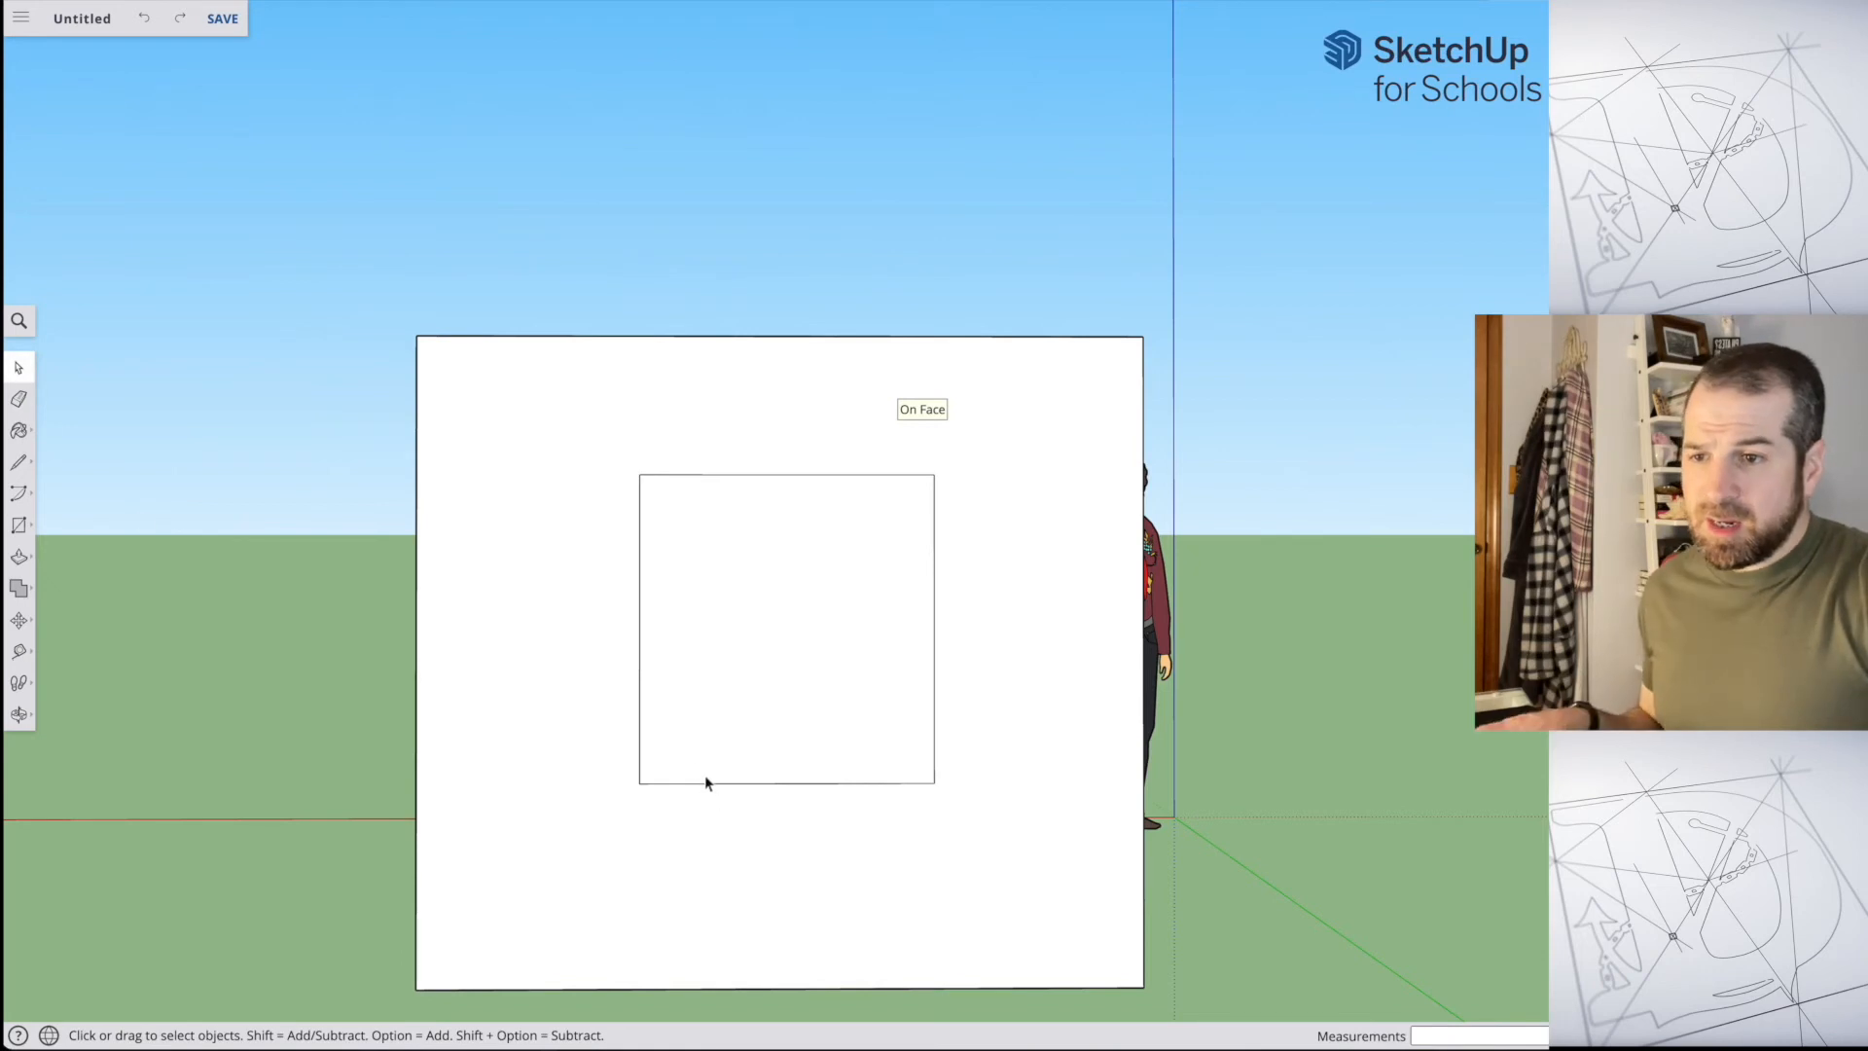
Step: Select and delete the left, bottom and top edges of the back wall's square individually, and undo the deletions
{"action": "left_click", "coordinate": [634, 727], "text": "shift"}
{"action": "left_click", "coordinate": [638, 734]}
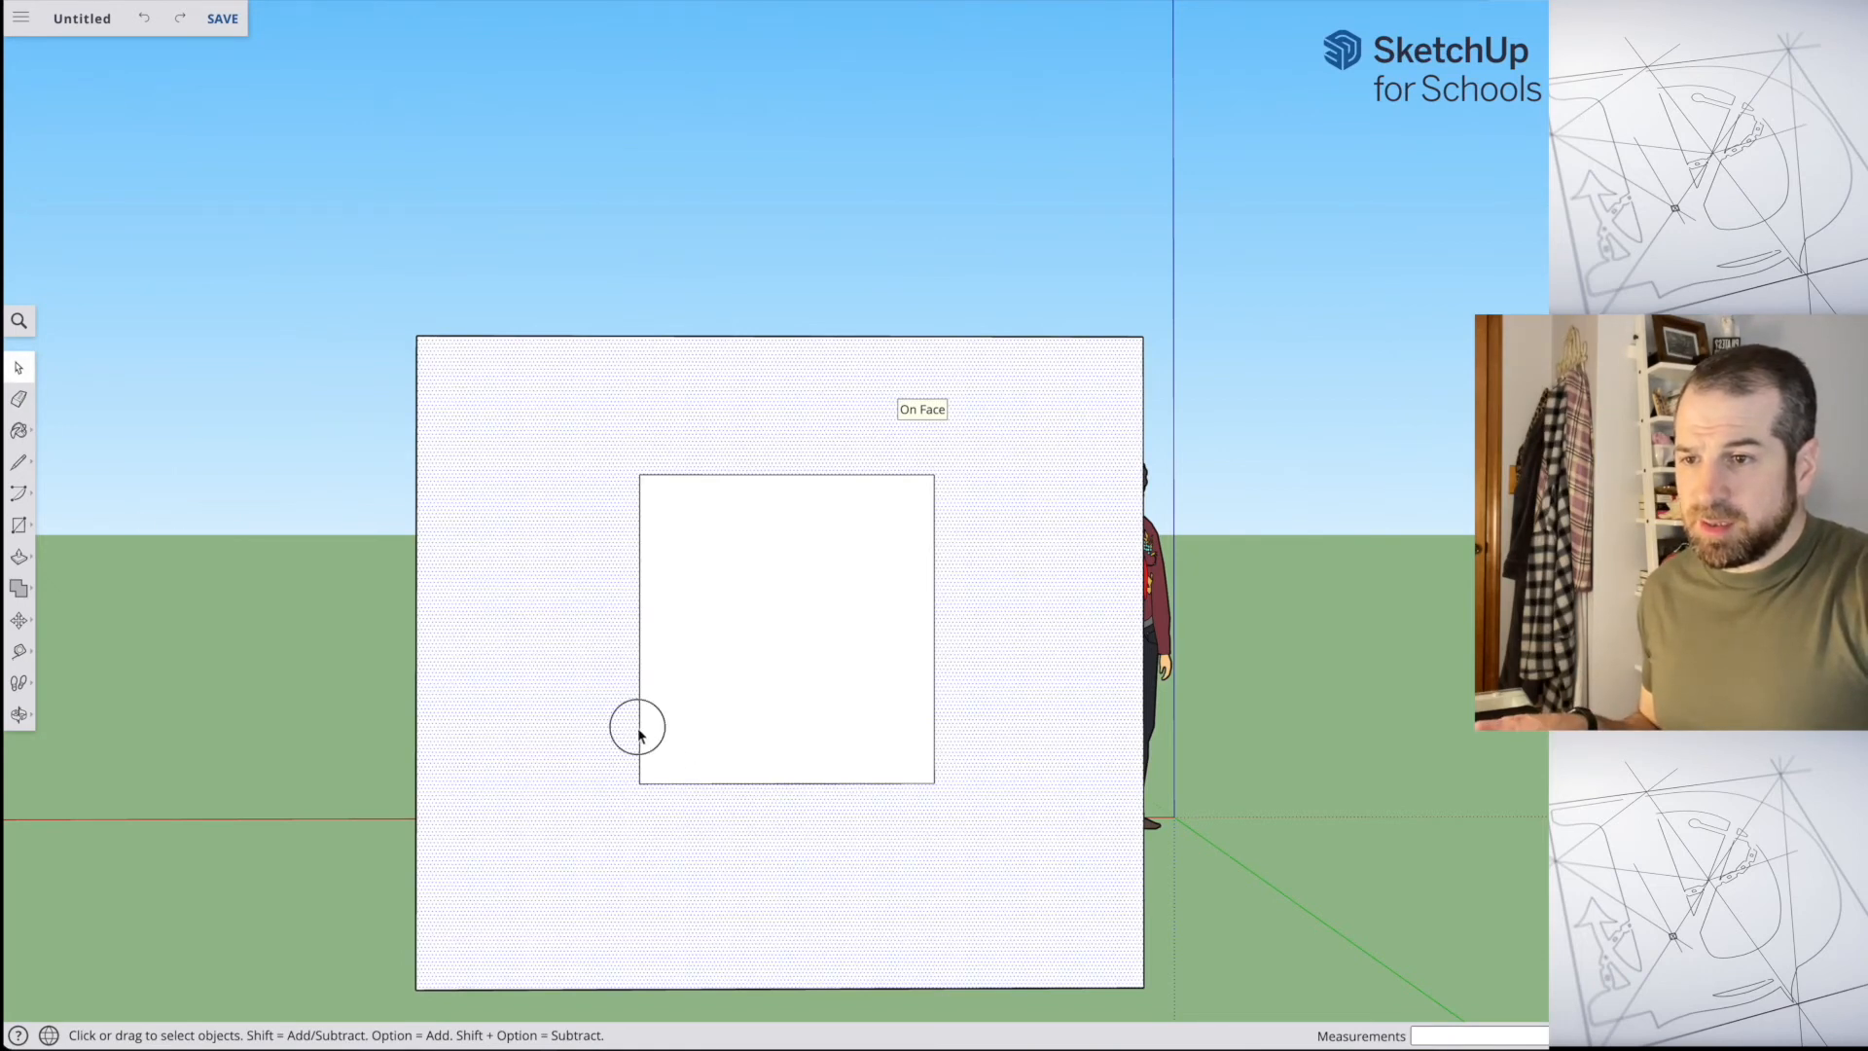
{"action": "left_click", "coordinate": [690, 780], "text": "shift"}
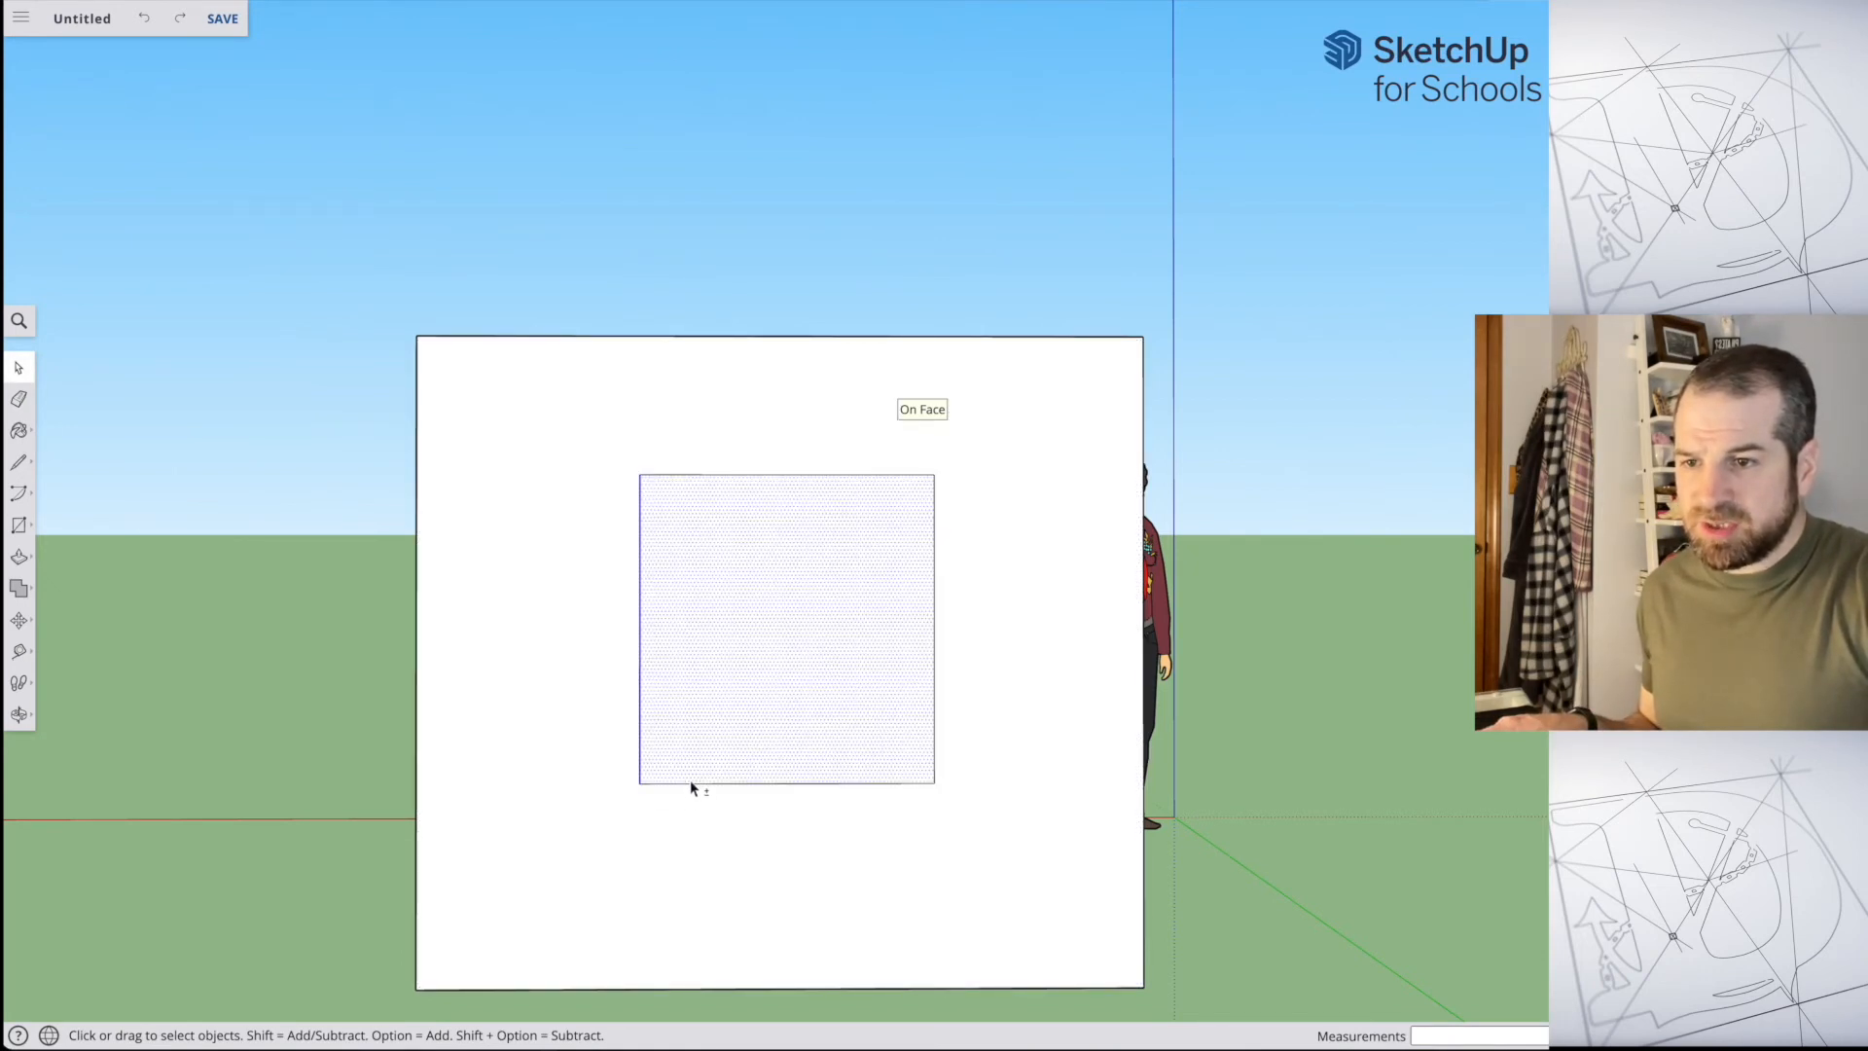
{"action": "left_click", "coordinate": [690, 782], "text": "shift"}
{"action": "left_click", "coordinate": [748, 784], "text": "shift"}
{"action": "key", "text": "Delete"}
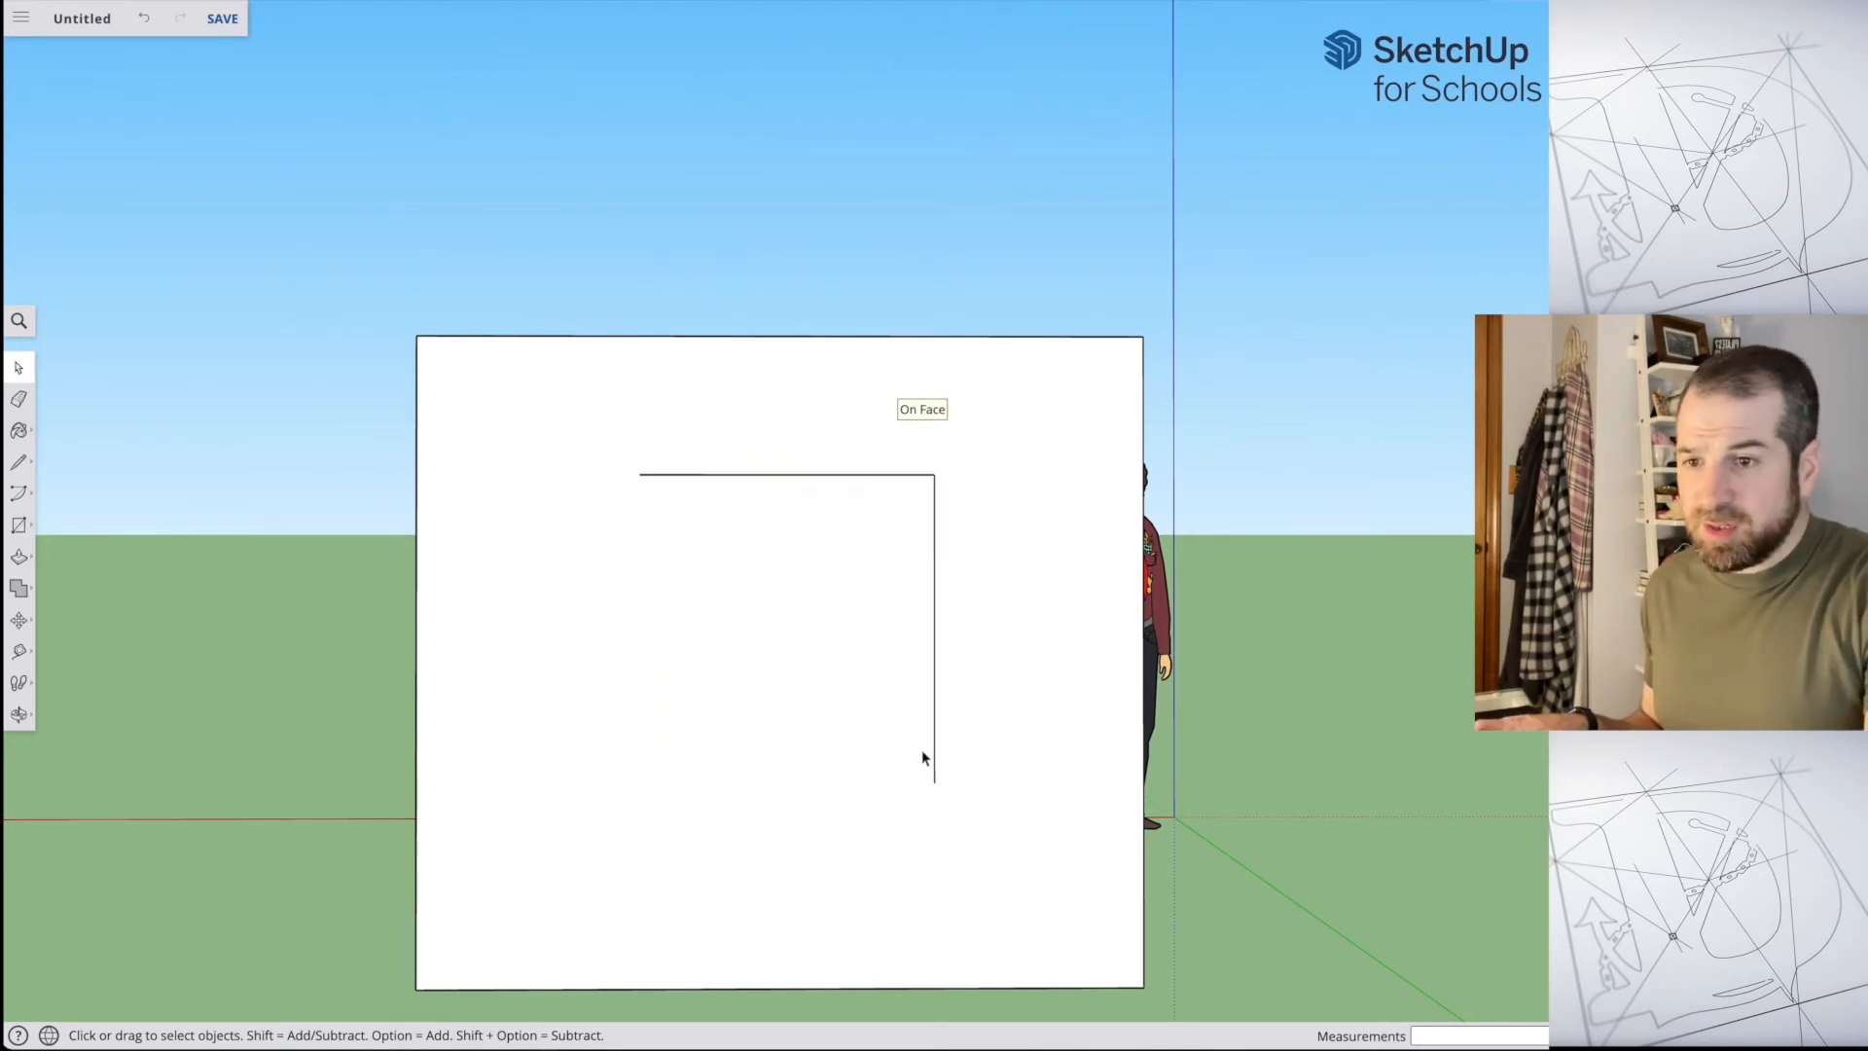
{"action": "left_click", "coordinate": [829, 477], "text": "shift"}
{"action": "key", "text": "Delete"}
{"action": "key", "text": "ctrl+z"}
{"action": "key", "text": "ctrl+z"}
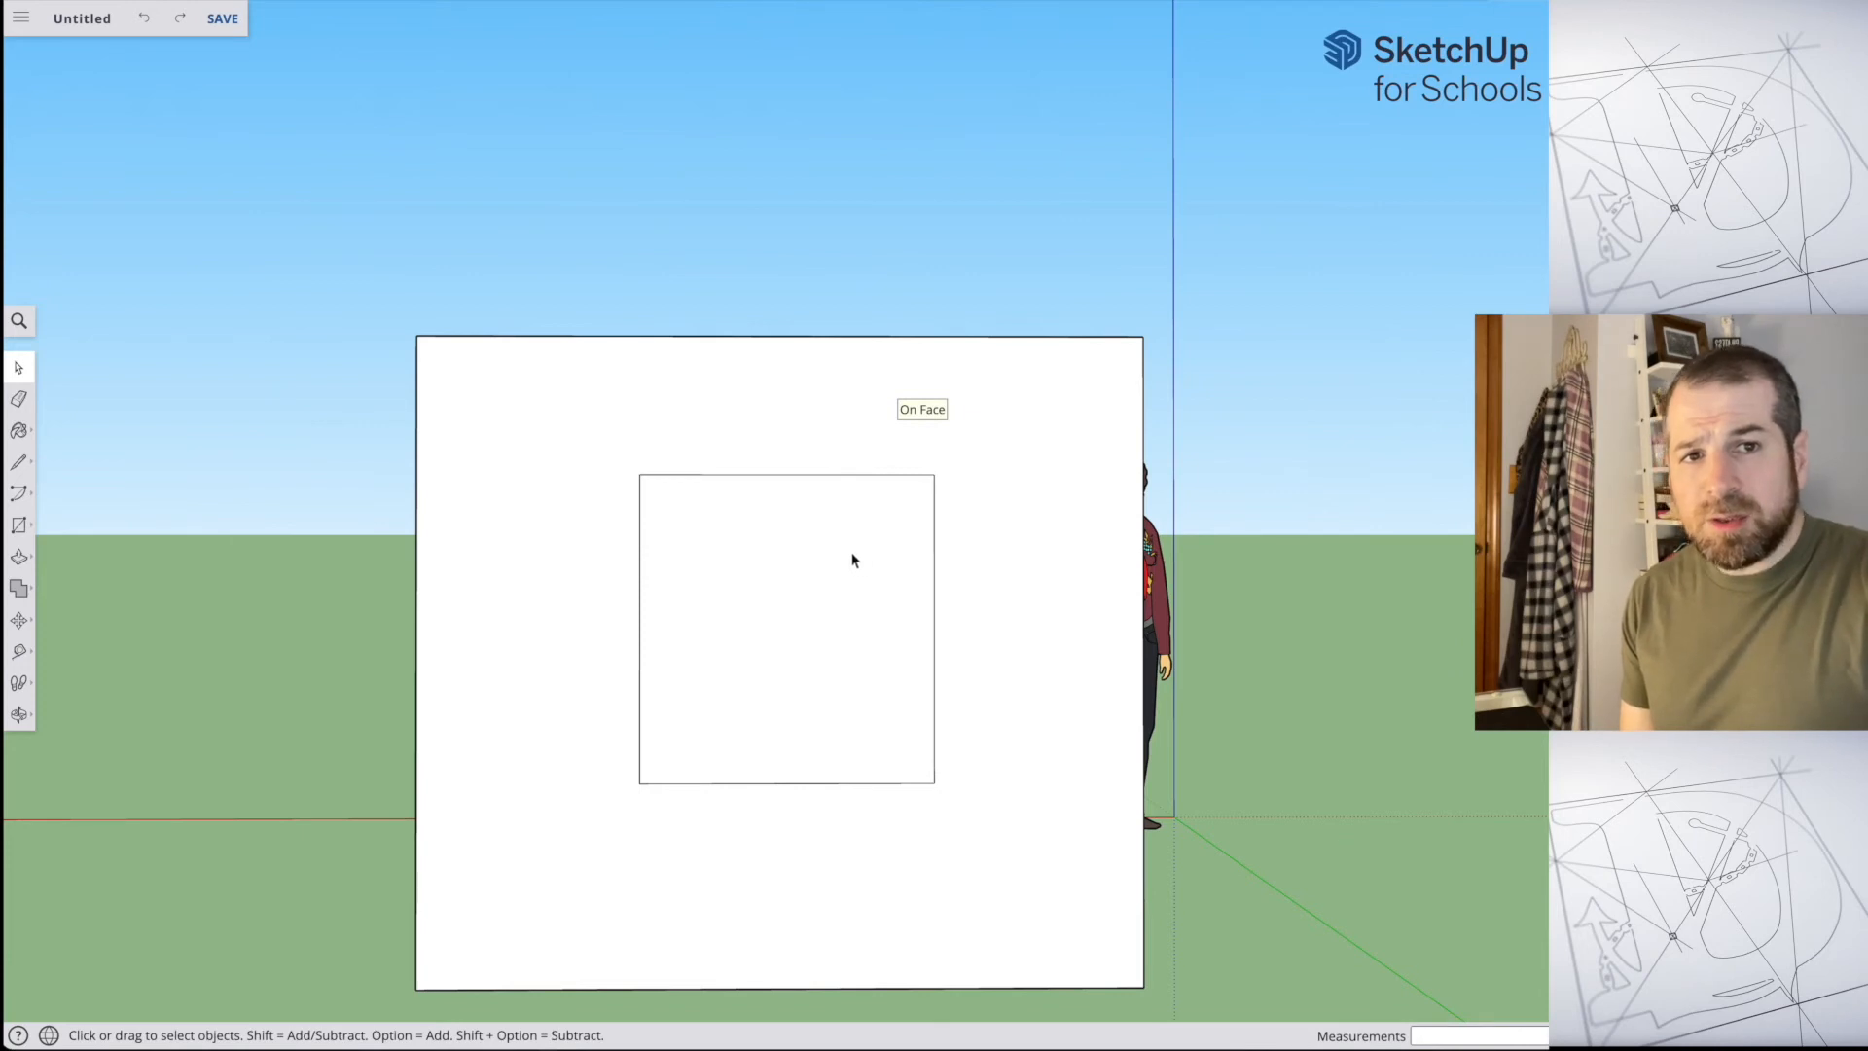
Step: Window-select the whole window on the front wall, delete the selection, inspect the back wall and undo the deletion
{"action": "middle_click_drag", "start_coordinate": [681, 496], "coordinate": [973, 613]}
{"action": "middle_click_drag", "start_coordinate": [530, 574], "coordinate": [1264, 625]}
{"action": "middle_click_drag", "start_coordinate": [1134, 621], "coordinate": [1085, 631]}
{"action": "left_click_drag", "start_coordinate": [1085, 631], "coordinate": [1360, 555]}
{"action": "left_click_drag", "start_coordinate": [988, 581], "coordinate": [1375, 630]}
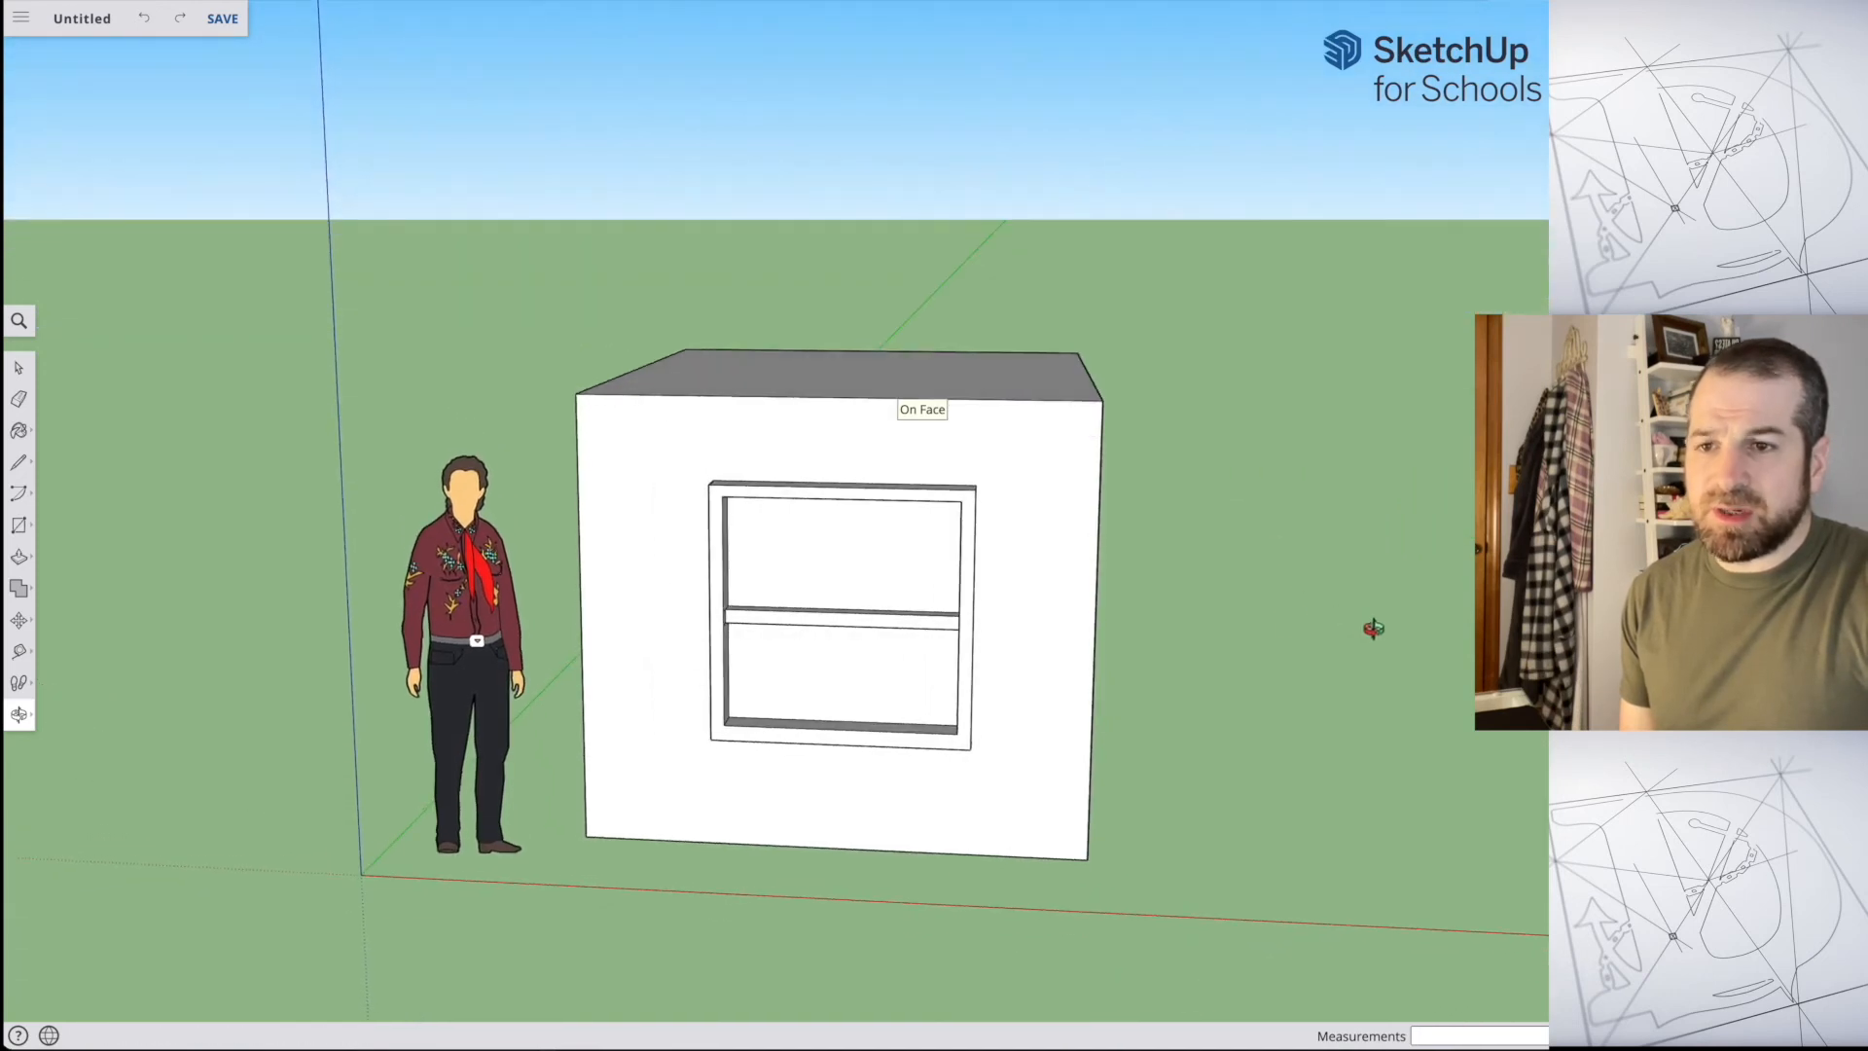
{"action": "mouse_move", "coordinate": [992, 542]}
{"action": "left_mouse_down"}
{"action": "mouse_move", "coordinate": [1002, 581]}
{"action": "mouse_move", "coordinate": [1001, 554]}
{"action": "left_mouse_up"}
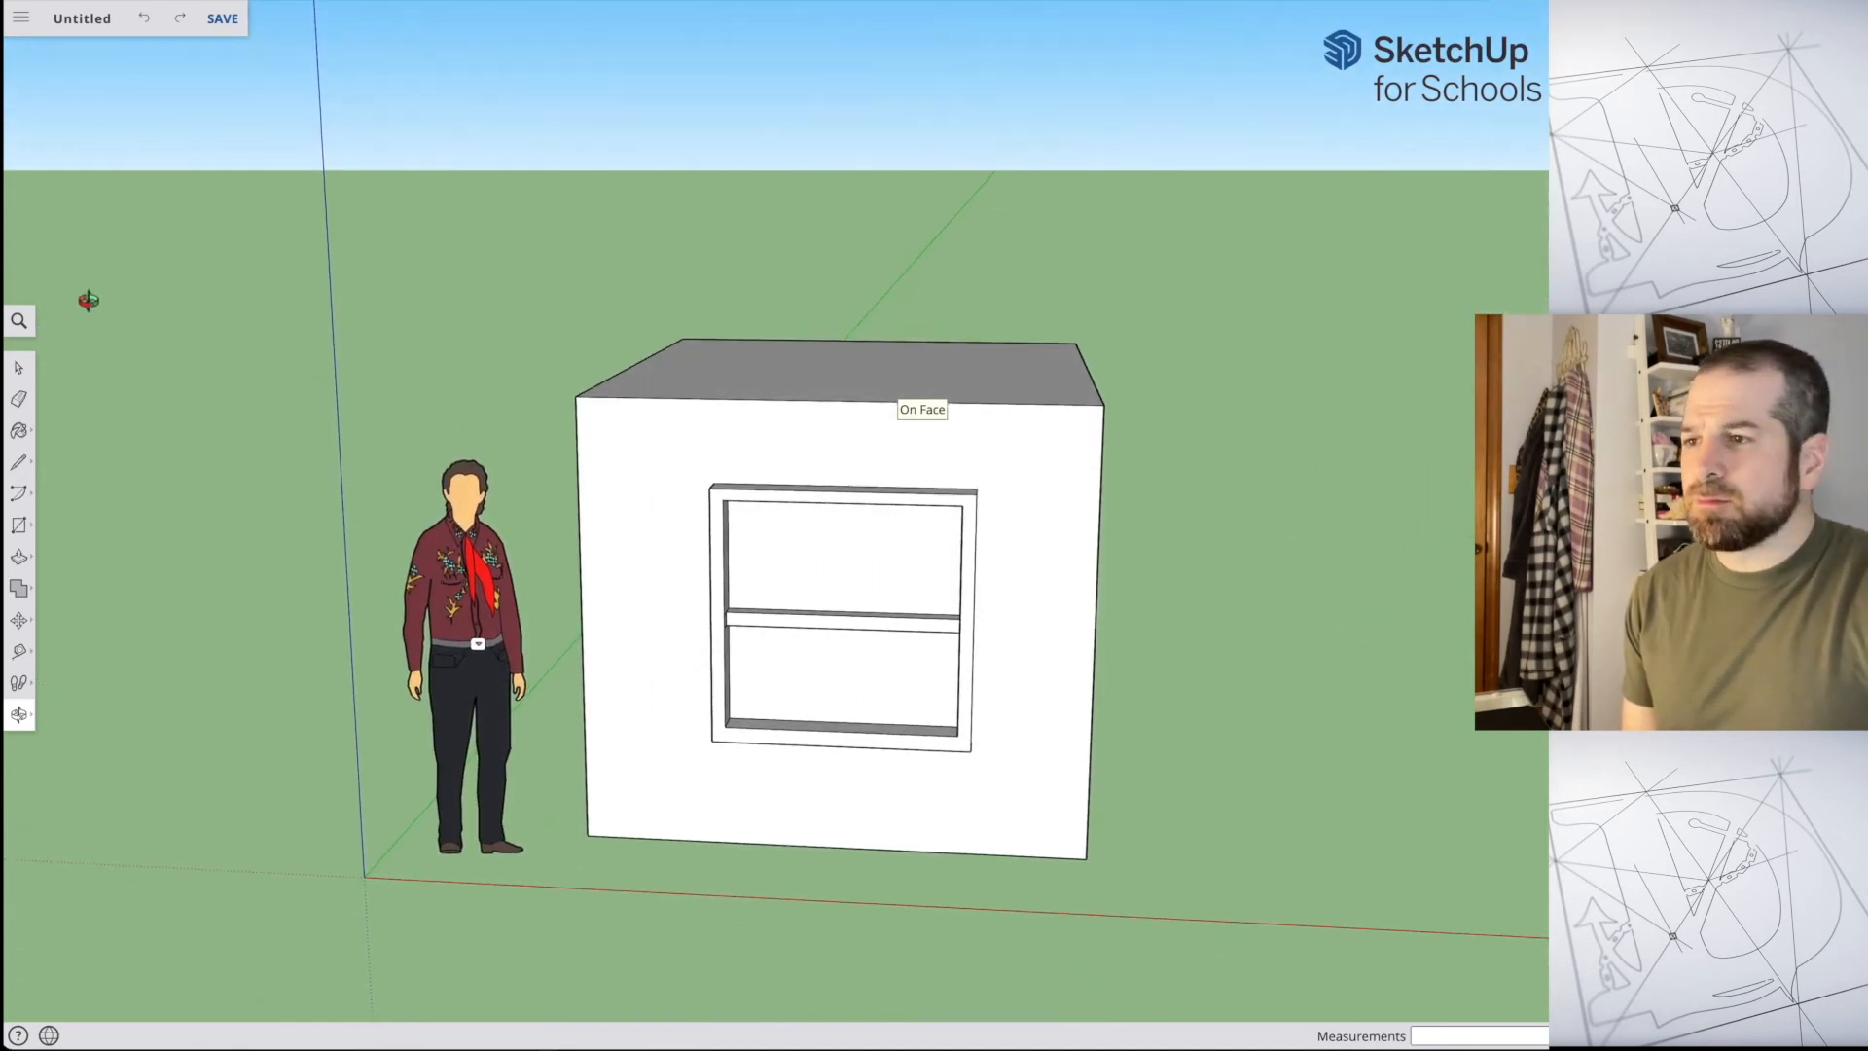
{"action": "left_click", "coordinate": [18, 368]}
{"action": "left_click_drag", "start_coordinate": [676, 444], "coordinate": [1056, 806]}
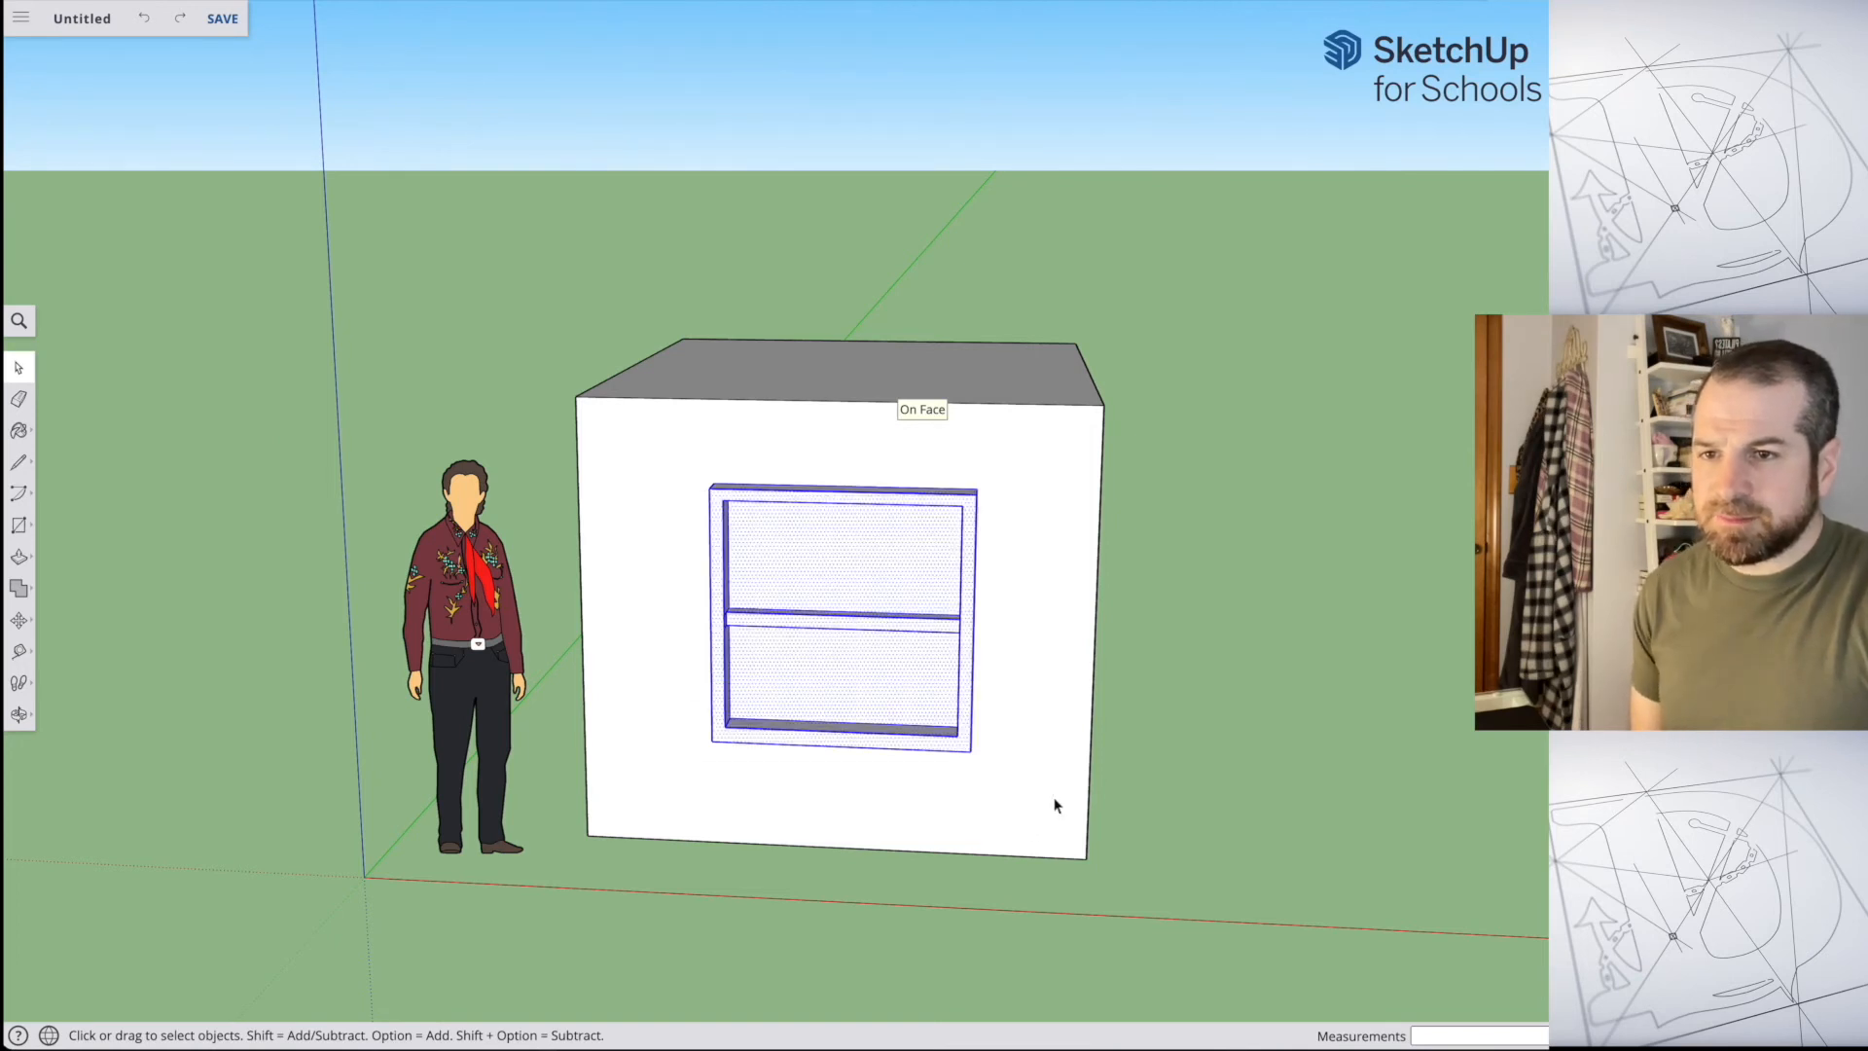
{"action": "key", "text": "Delete"}
{"action": "middle_click_drag", "start_coordinate": [1245, 528], "coordinate": [918, 717]}
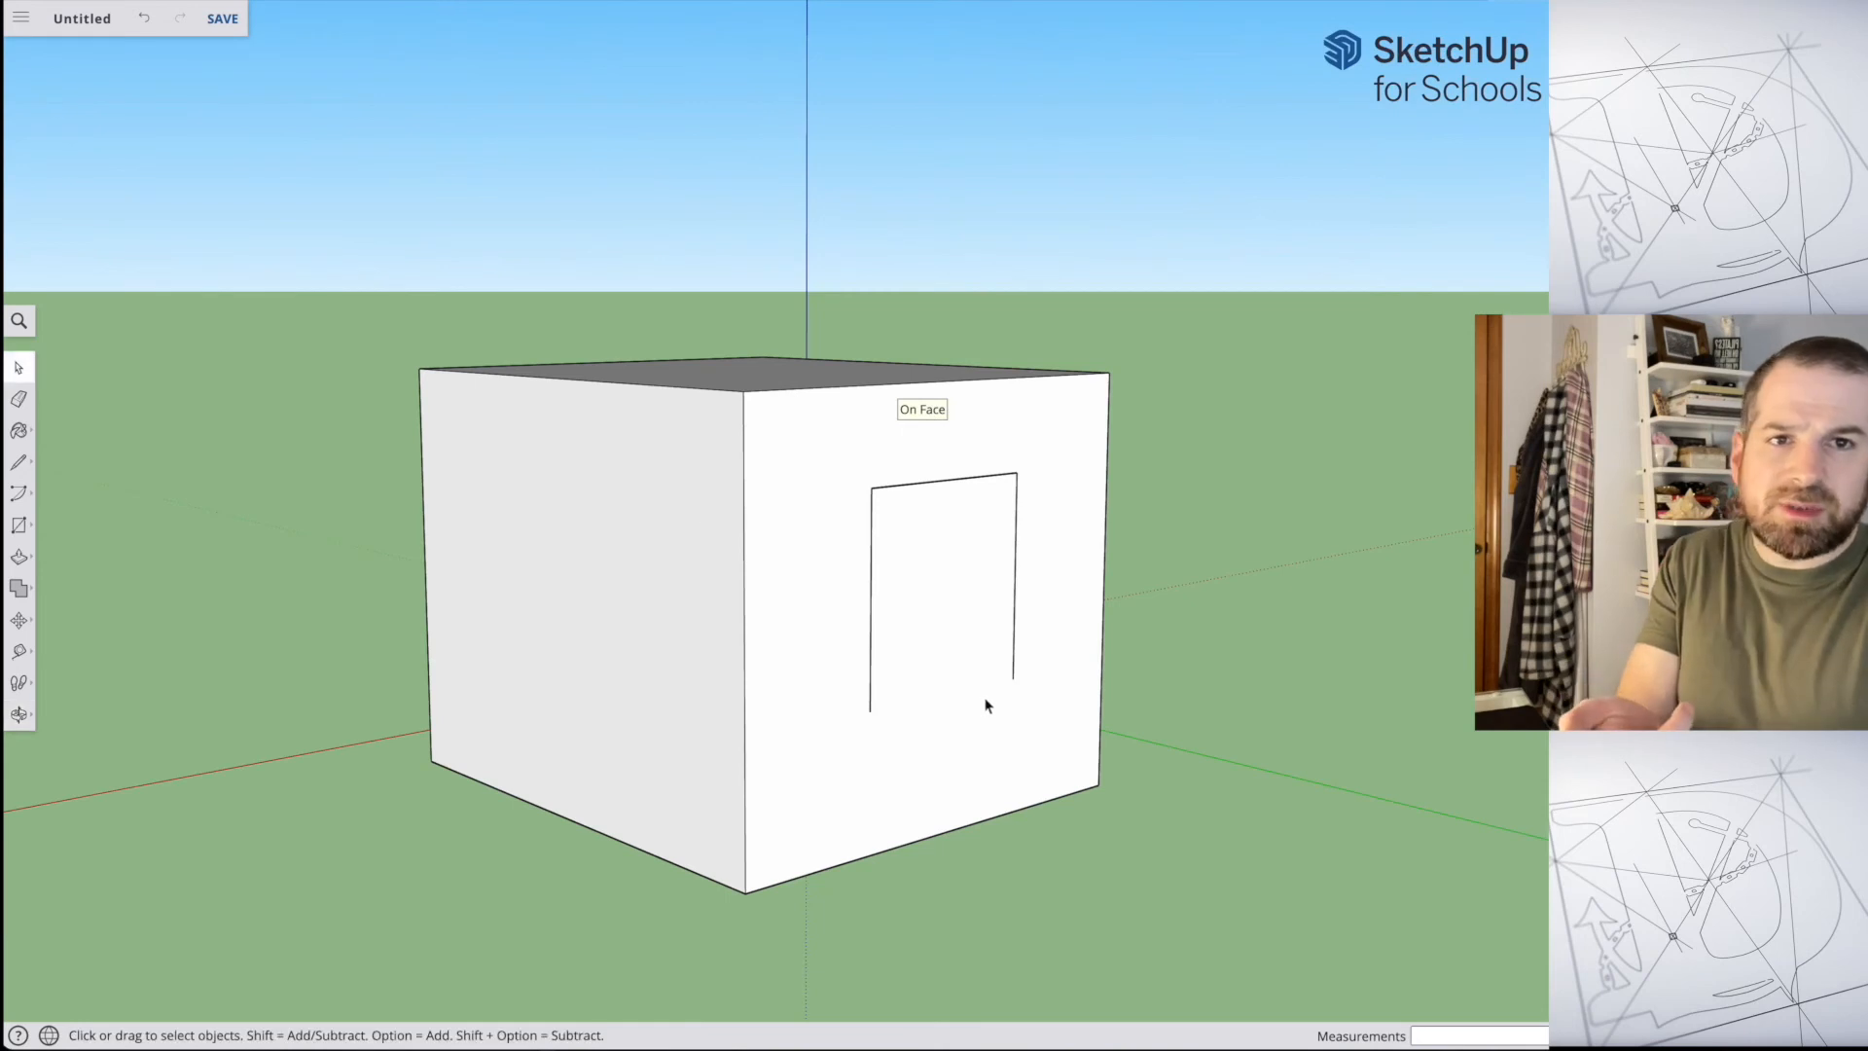
{"action": "mouse_move", "coordinate": [517, 639]}
{"action": "middle_mouse_down"}
{"action": "mouse_move", "coordinate": [1159, 646]}
{"action": "mouse_move", "coordinate": [705, 617]}
{"action": "mouse_move", "coordinate": [1071, 633]}
{"action": "mouse_move", "coordinate": [906, 603]}
{"action": "mouse_move", "coordinate": [1102, 641]}
{"action": "middle_mouse_up"}
{"action": "key", "text": "super+z"}
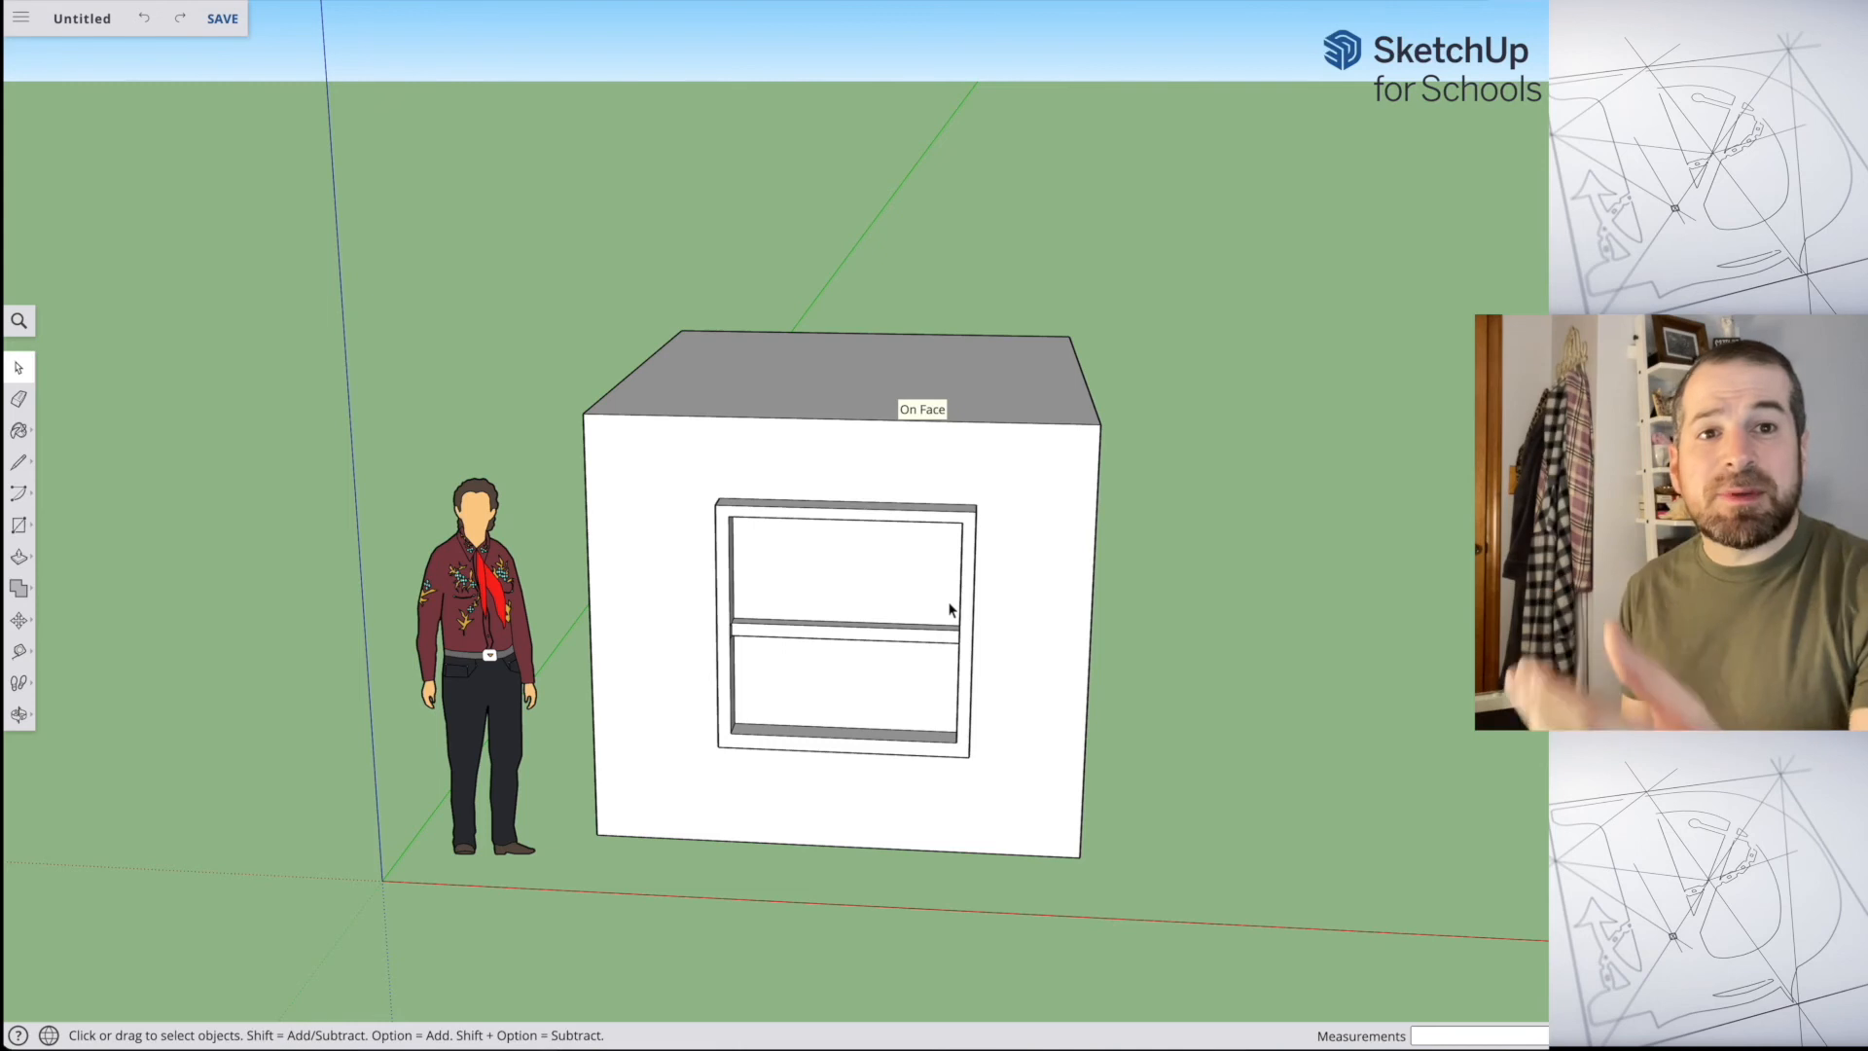
Step: Window-select the front wall's window from a steep overhead view that keeps the back wall's square out, and delete the selection
{"action": "middle_click_drag", "start_coordinate": [949, 610], "coordinate": [933, 493]}
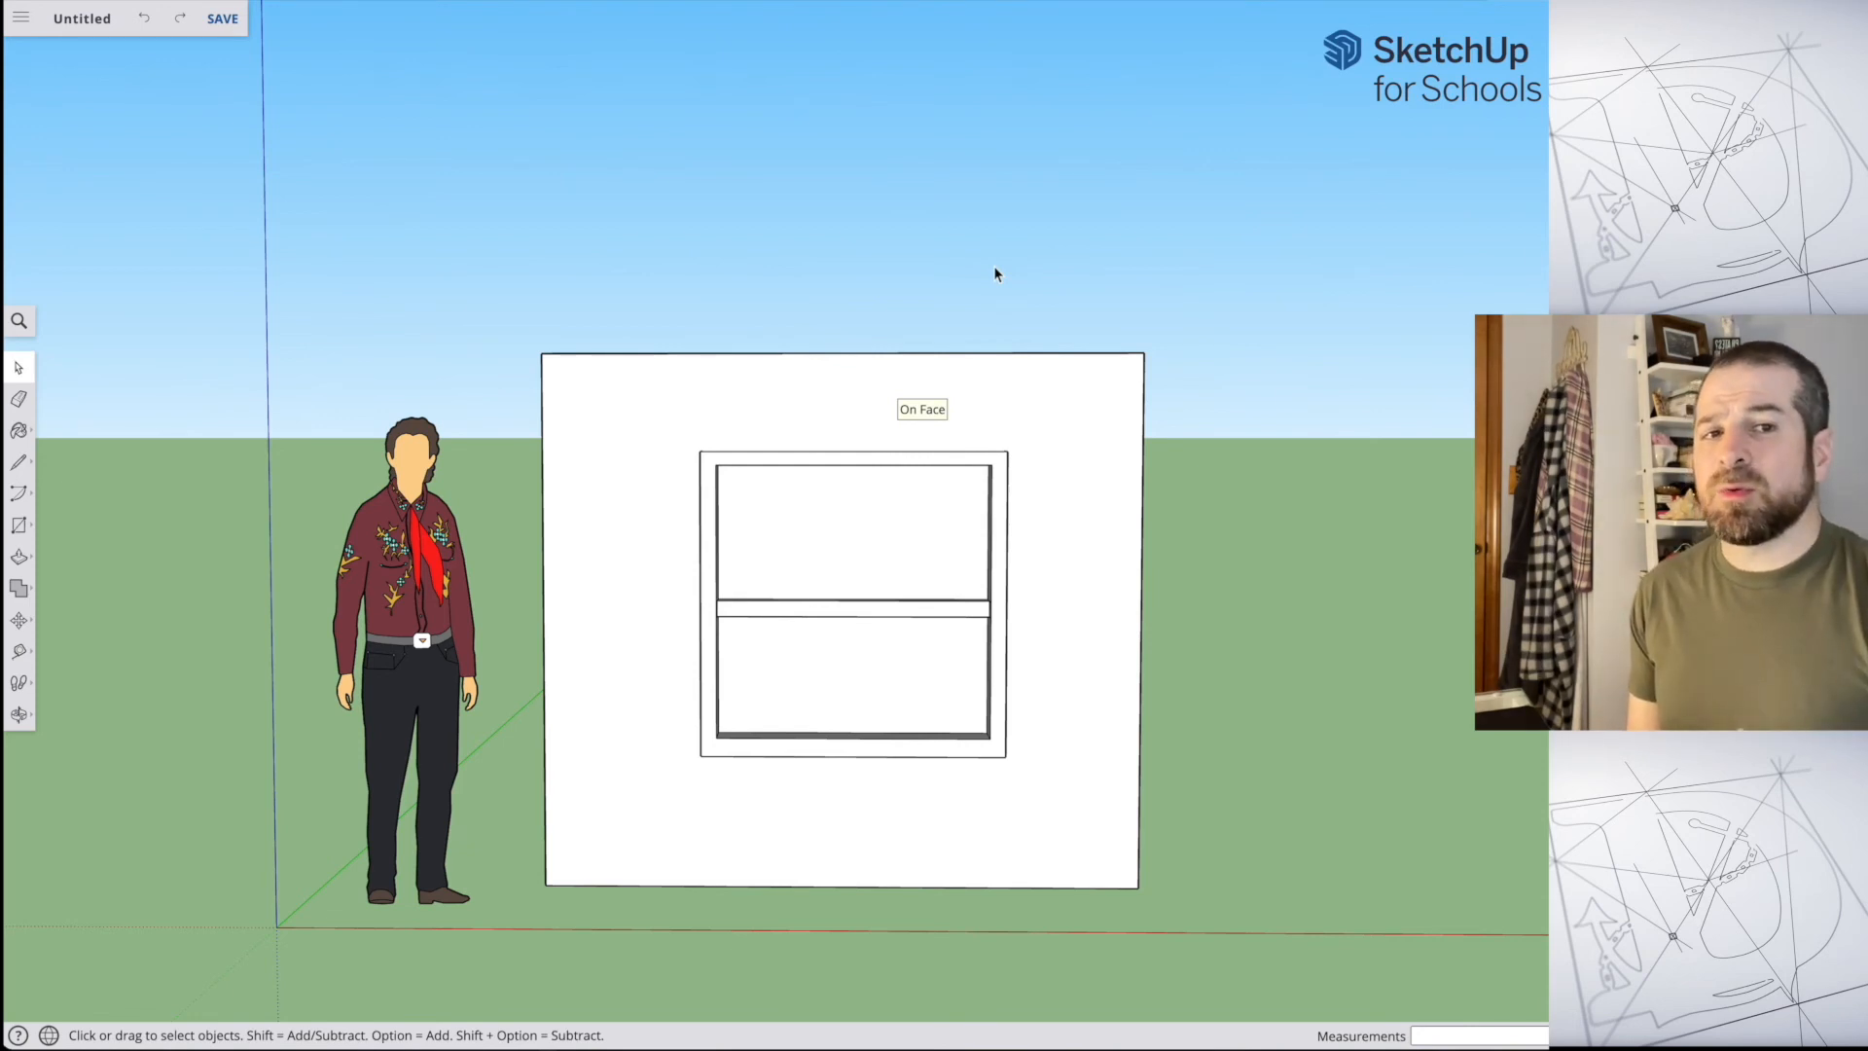
{"action": "key", "text": "o"}
{"action": "middle_click_drag", "start_coordinate": [827, 477], "coordinate": [856, 755]}
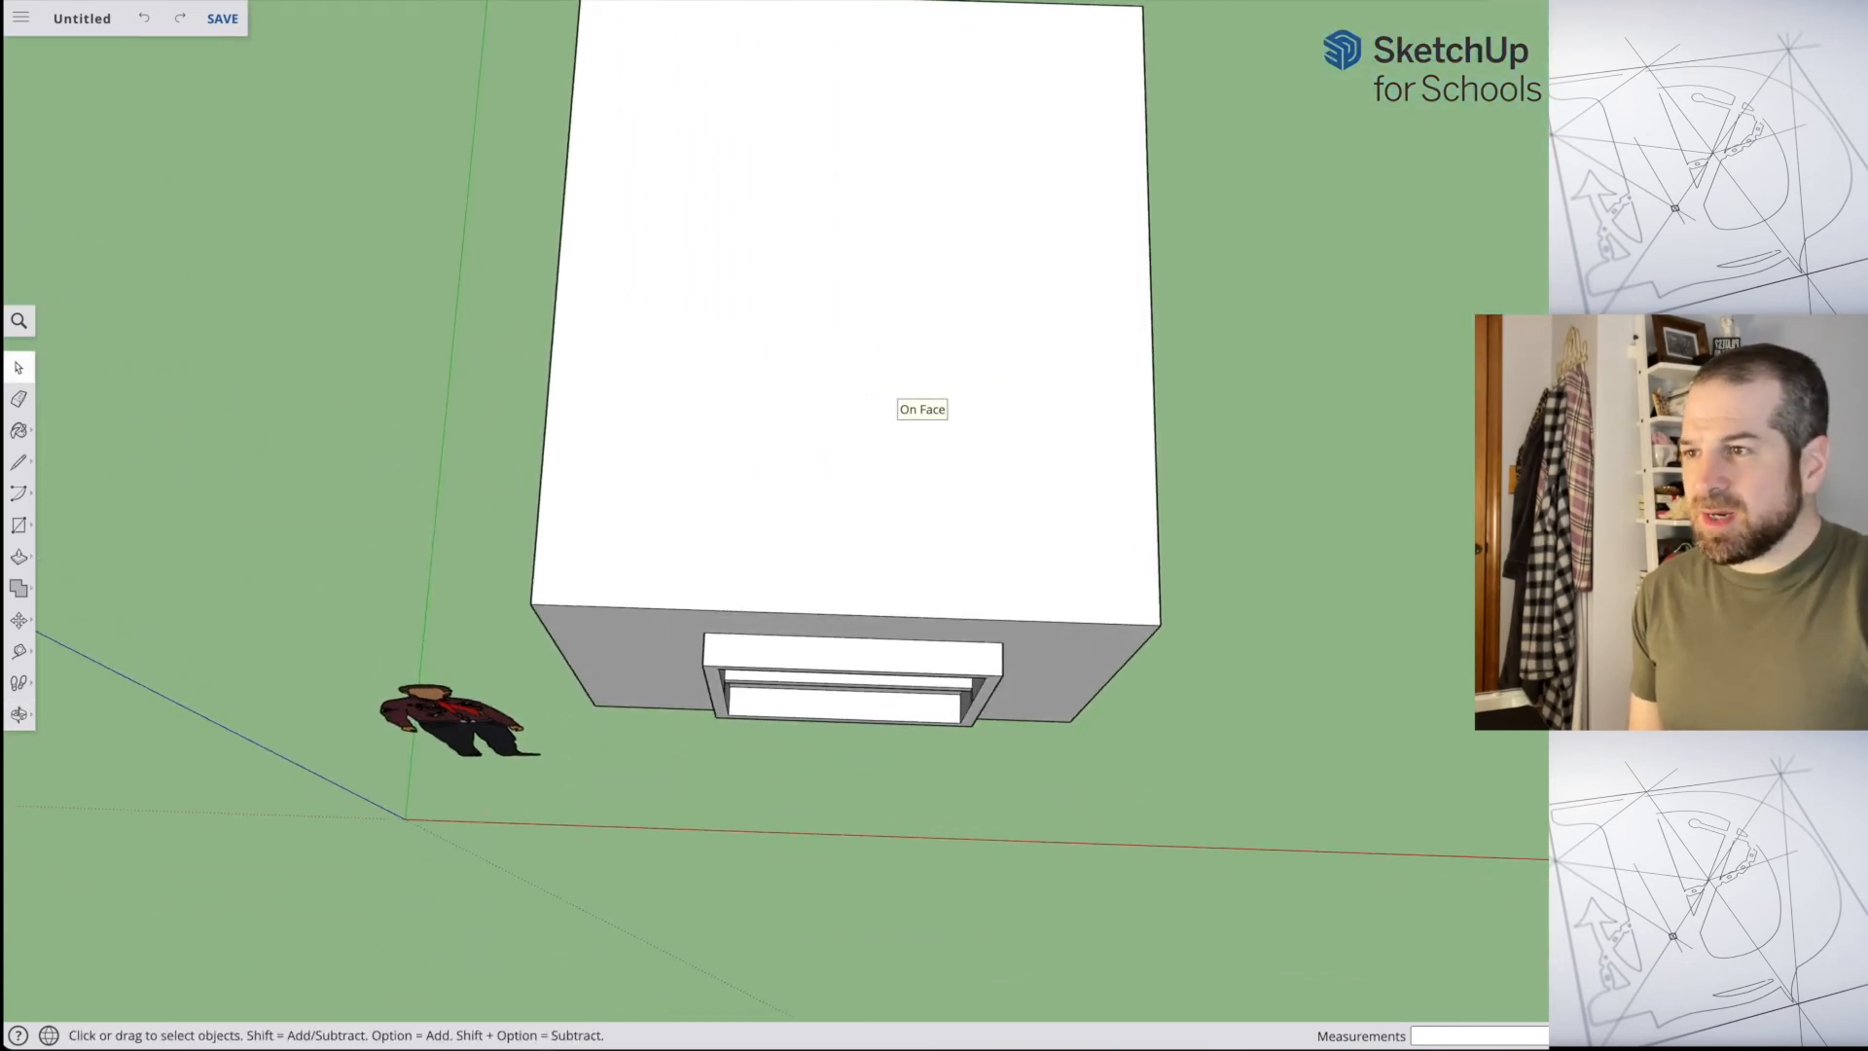
{"action": "left_click_drag", "start_coordinate": [650, 621], "coordinate": [1041, 788]}
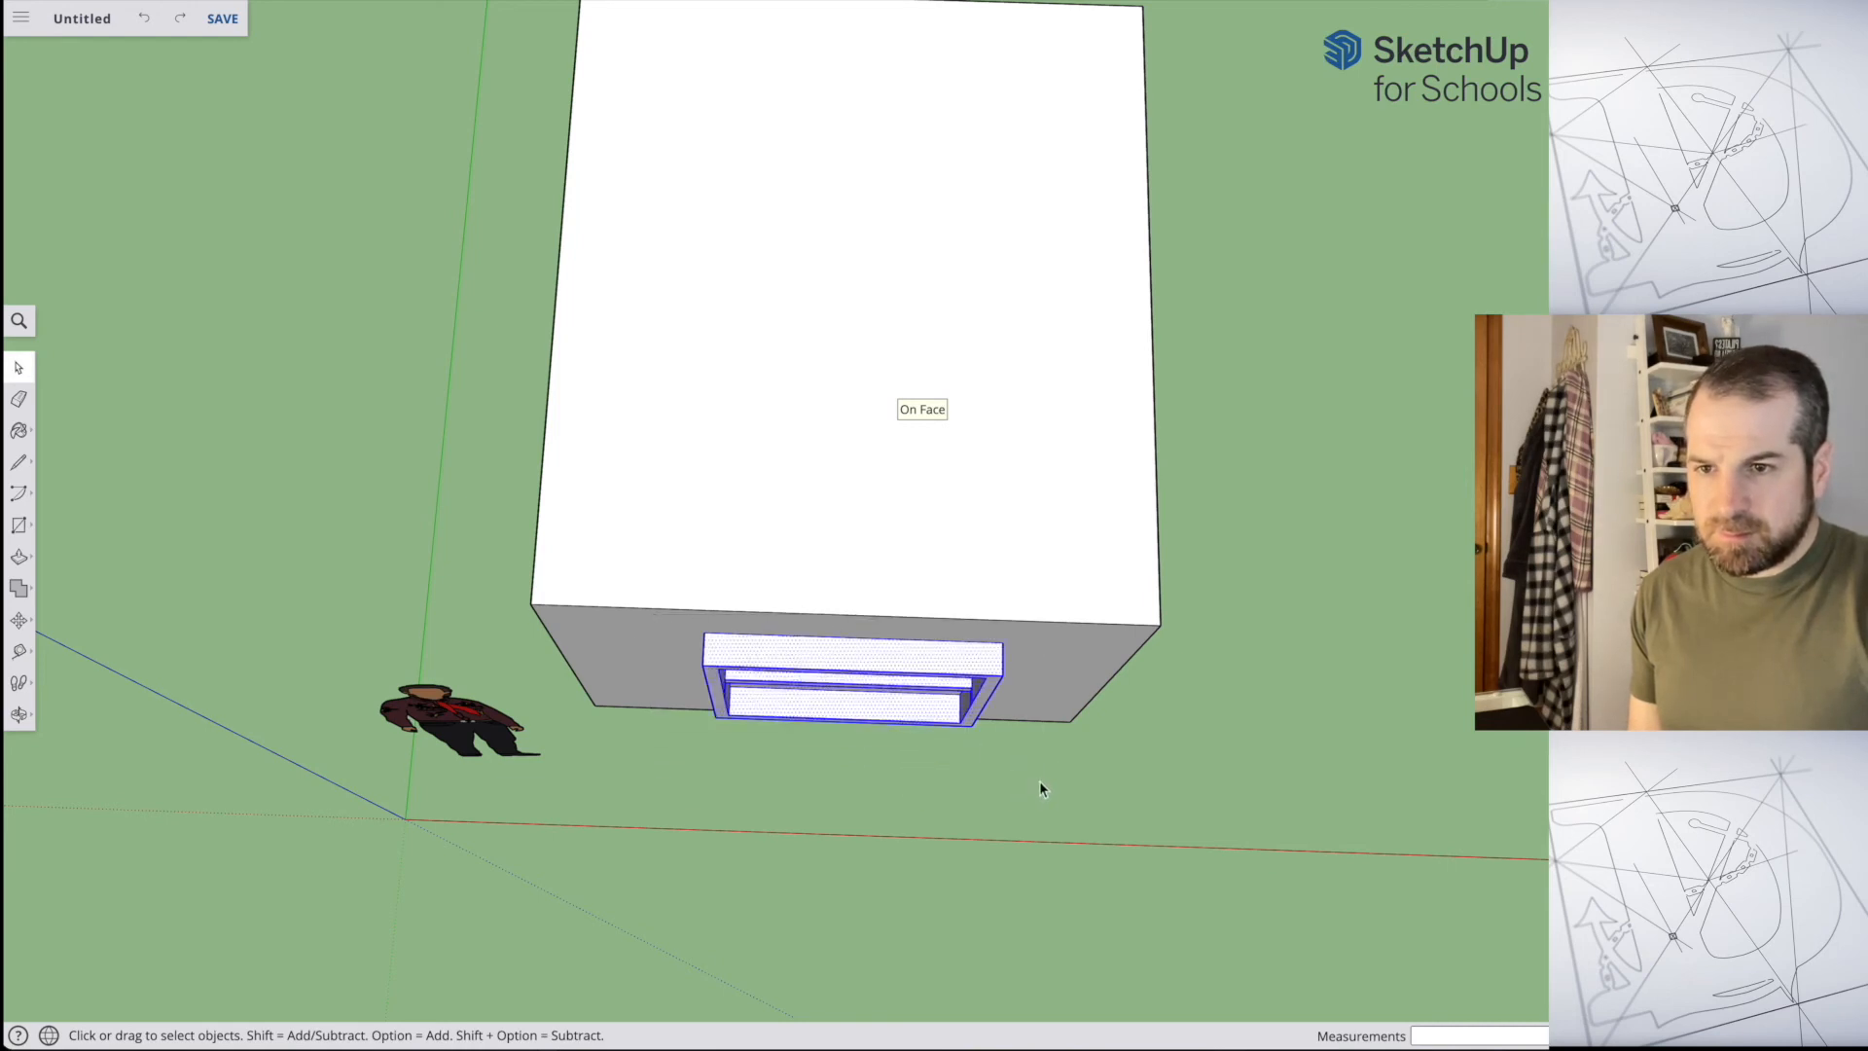
{"action": "key", "text": "Delete"}
Step: Inspect the box's back and front walls after the deletion and undo it to restore the window
{"action": "key", "text": "o"}
{"action": "middle_click_drag", "start_coordinate": [1113, 421], "coordinate": [623, 282]}
{"action": "mouse_move", "coordinate": [1176, 392]}
{"action": "middle_mouse_down"}
{"action": "mouse_move", "coordinate": [592, 158]}
{"action": "mouse_move", "coordinate": [497, 160]}
{"action": "middle_mouse_up"}
{"action": "middle_click_drag", "start_coordinate": [1082, 348], "coordinate": [1499, 333]}
{"action": "mouse_move", "coordinate": [651, 458]}
{"action": "middle_mouse_down"}
{"action": "mouse_move", "coordinate": [1205, 318]}
{"action": "mouse_move", "coordinate": [233, 305]}
{"action": "middle_mouse_up"}
{"action": "middle_click_drag", "start_coordinate": [1013, 405], "coordinate": [905, 429]}
{"action": "middle_click_drag", "start_coordinate": [521, 434], "coordinate": [1339, 500]}
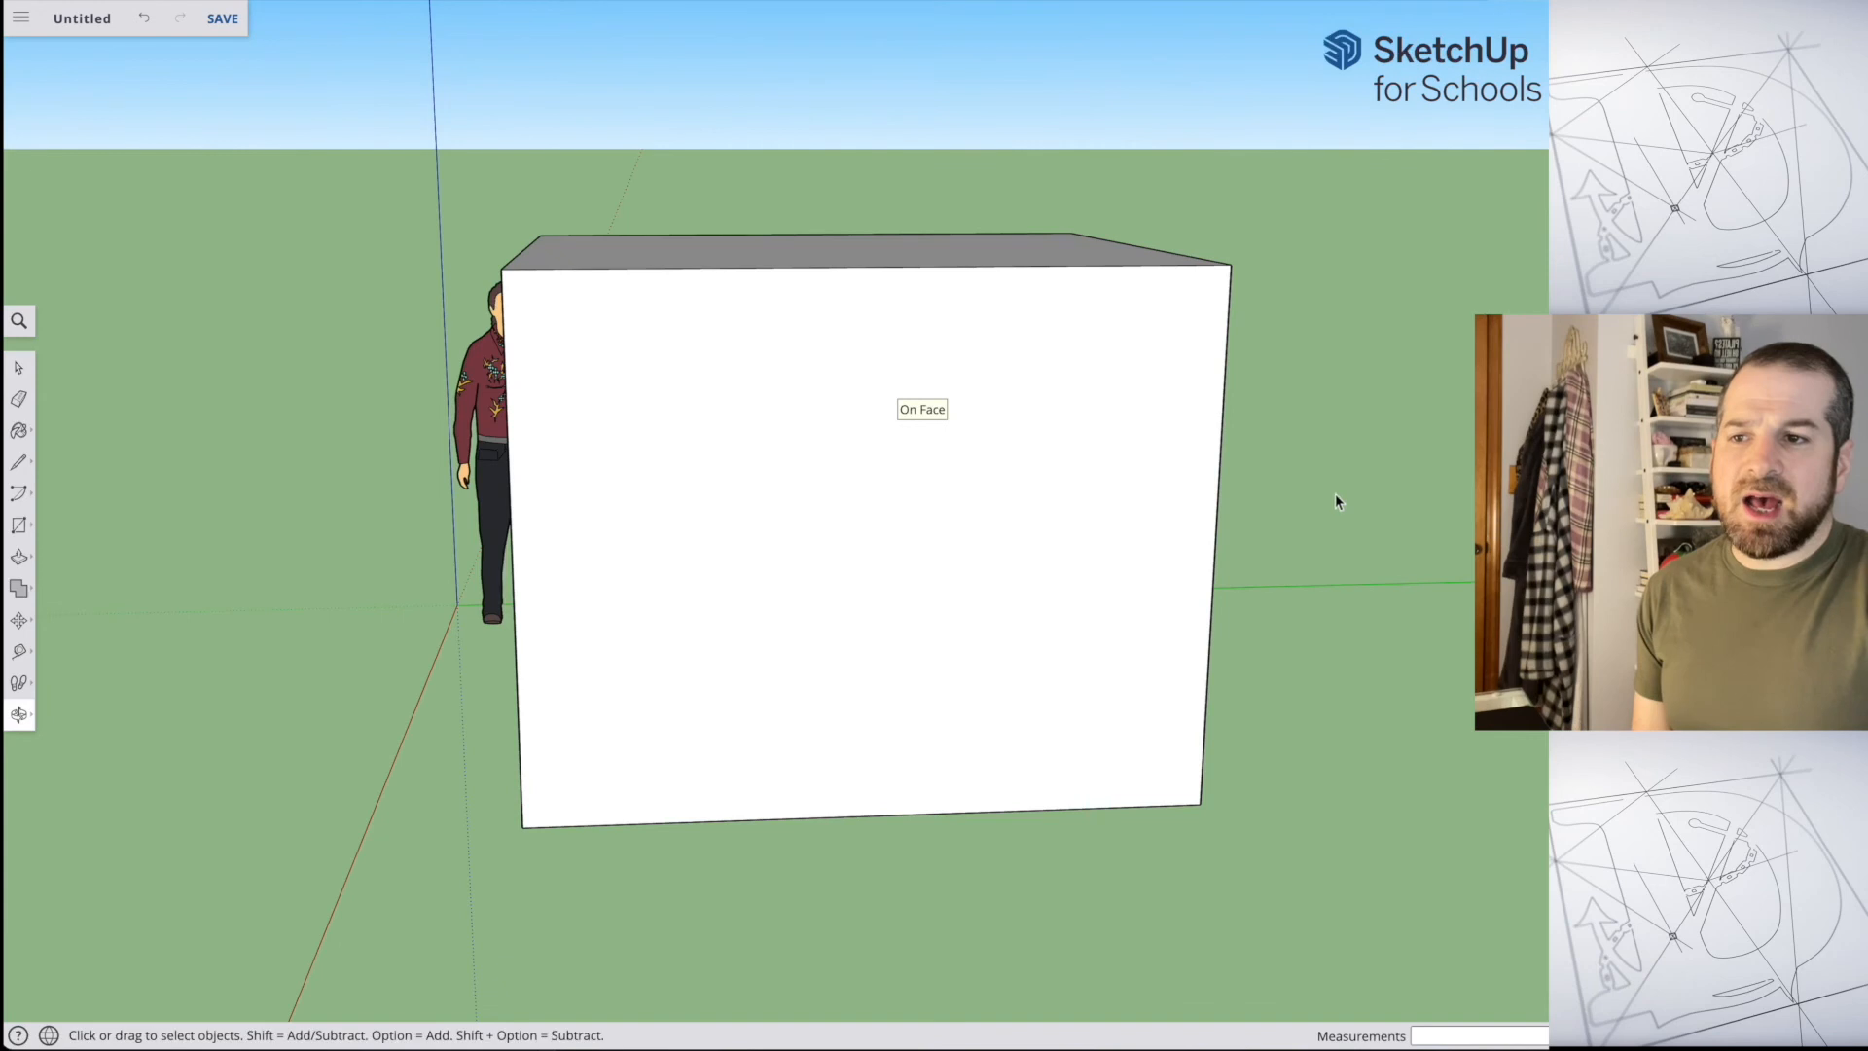
{"action": "middle_click_drag", "start_coordinate": [667, 475], "coordinate": [1044, 519]}
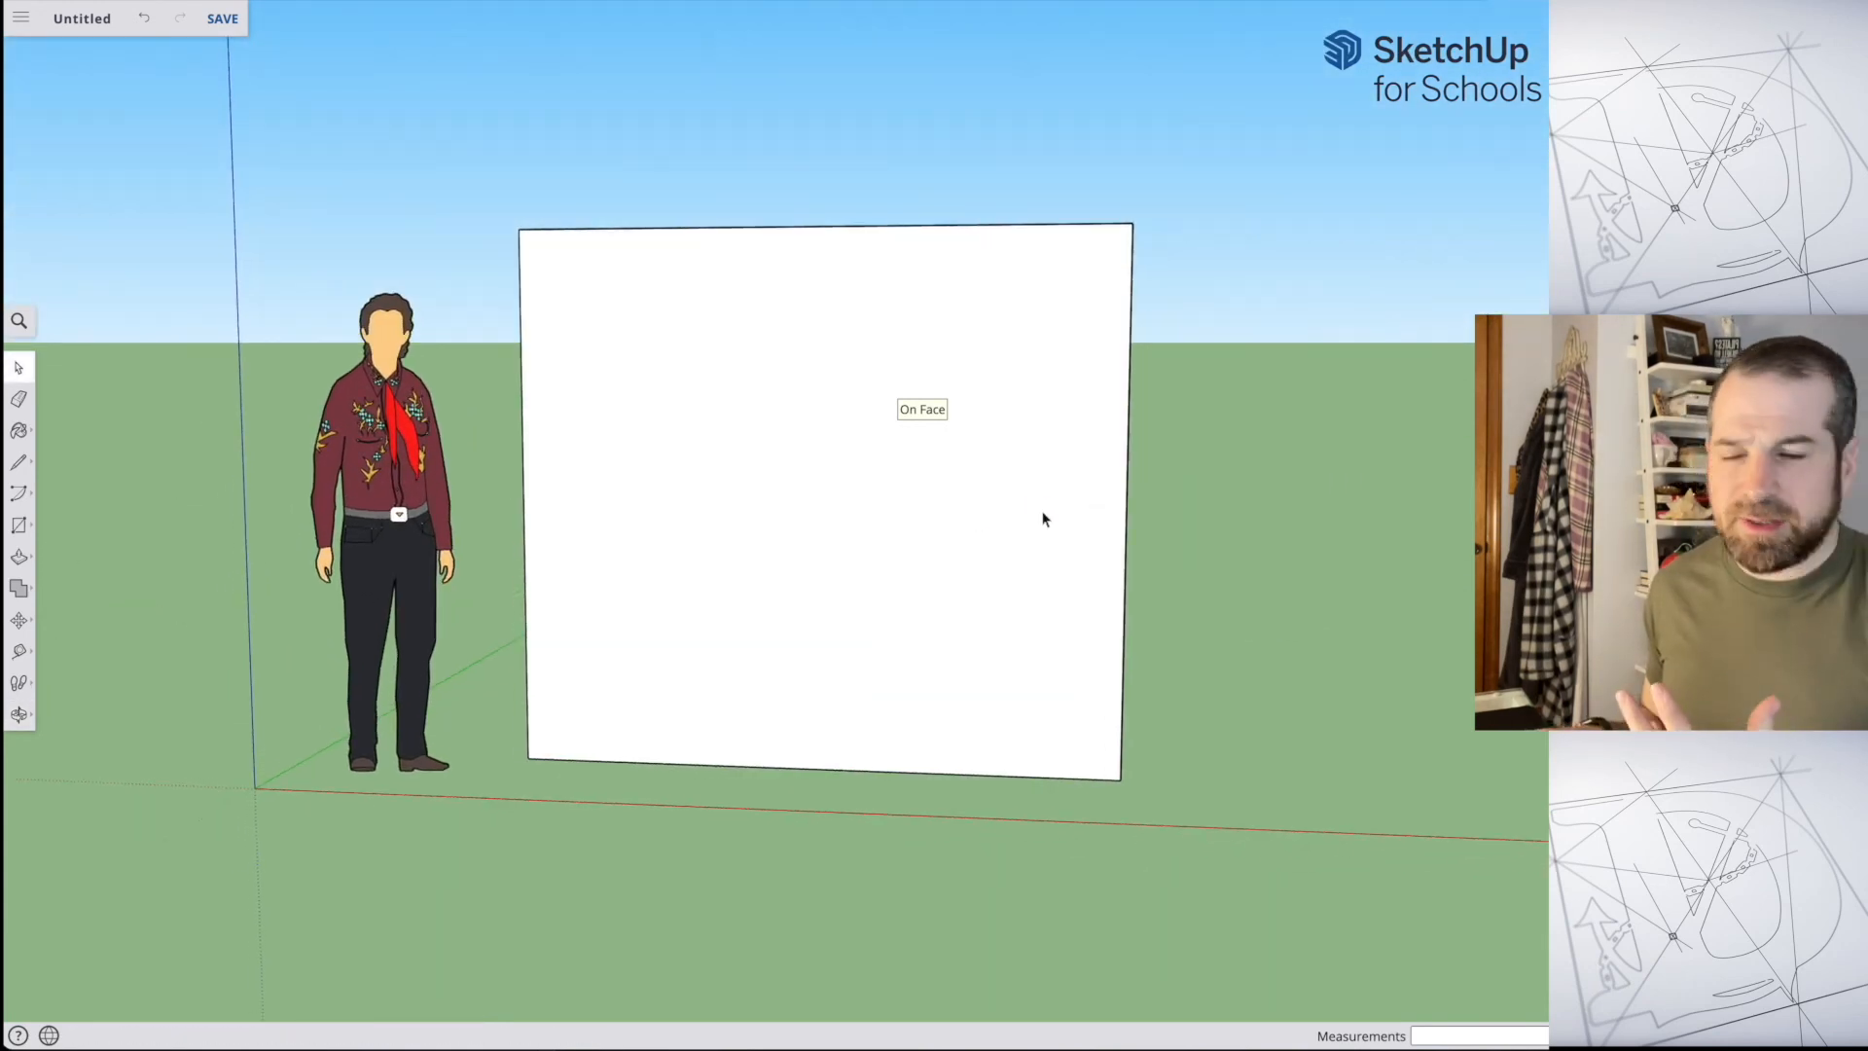
{"action": "key", "text": "ctrl+z"}
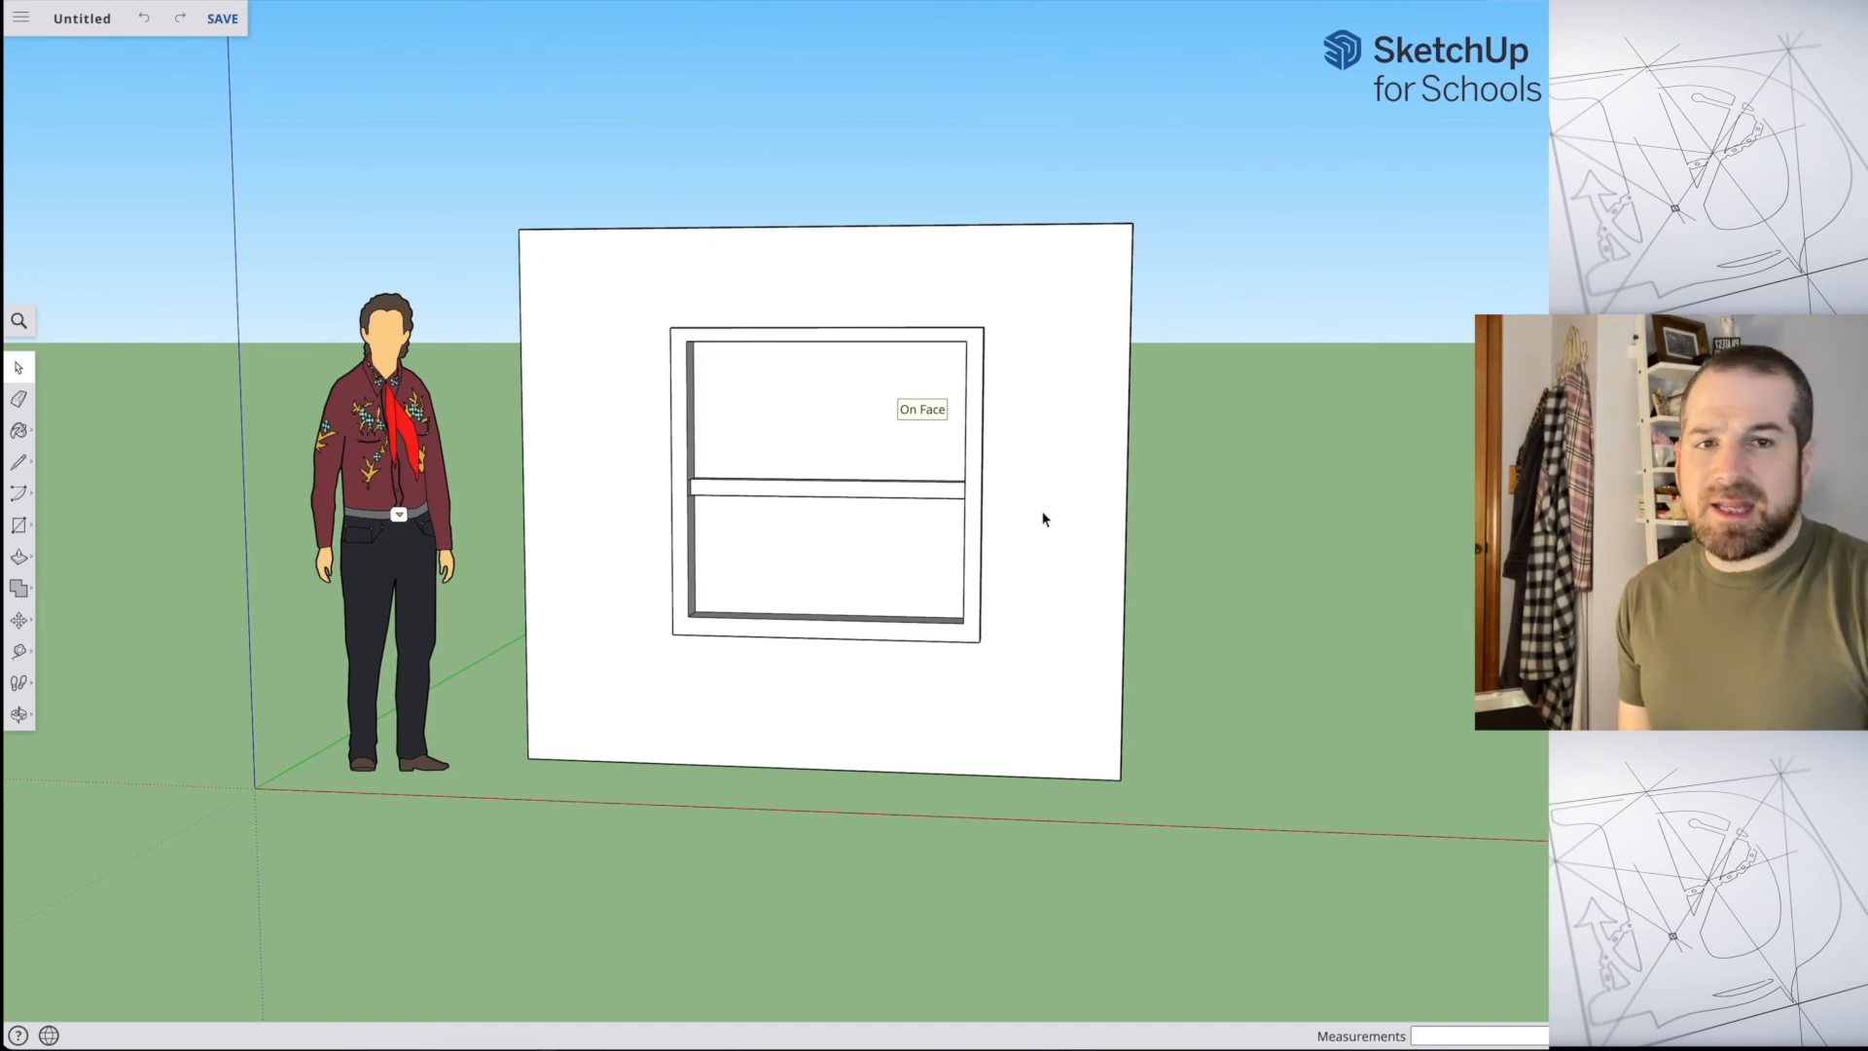